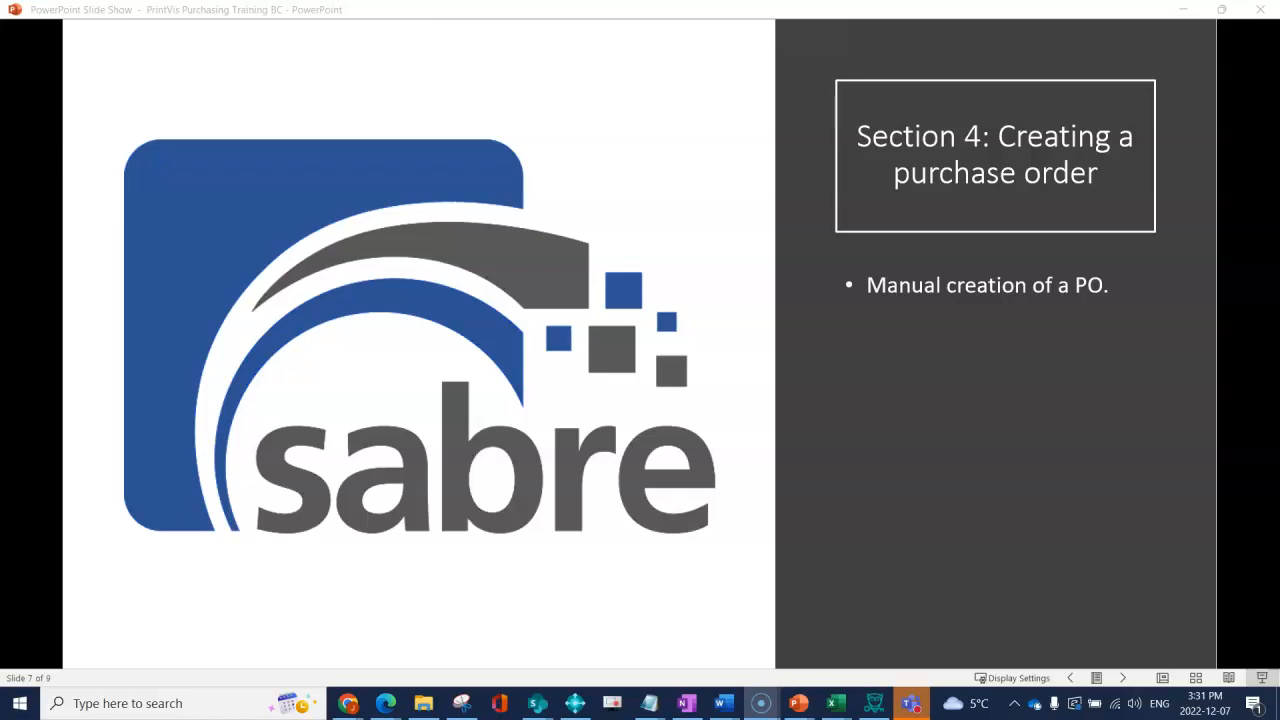
- Switch to Business Central and create a new purchase order for the vendor First Up Consultants
{"action": "left_click", "coordinate": [485, 630]}
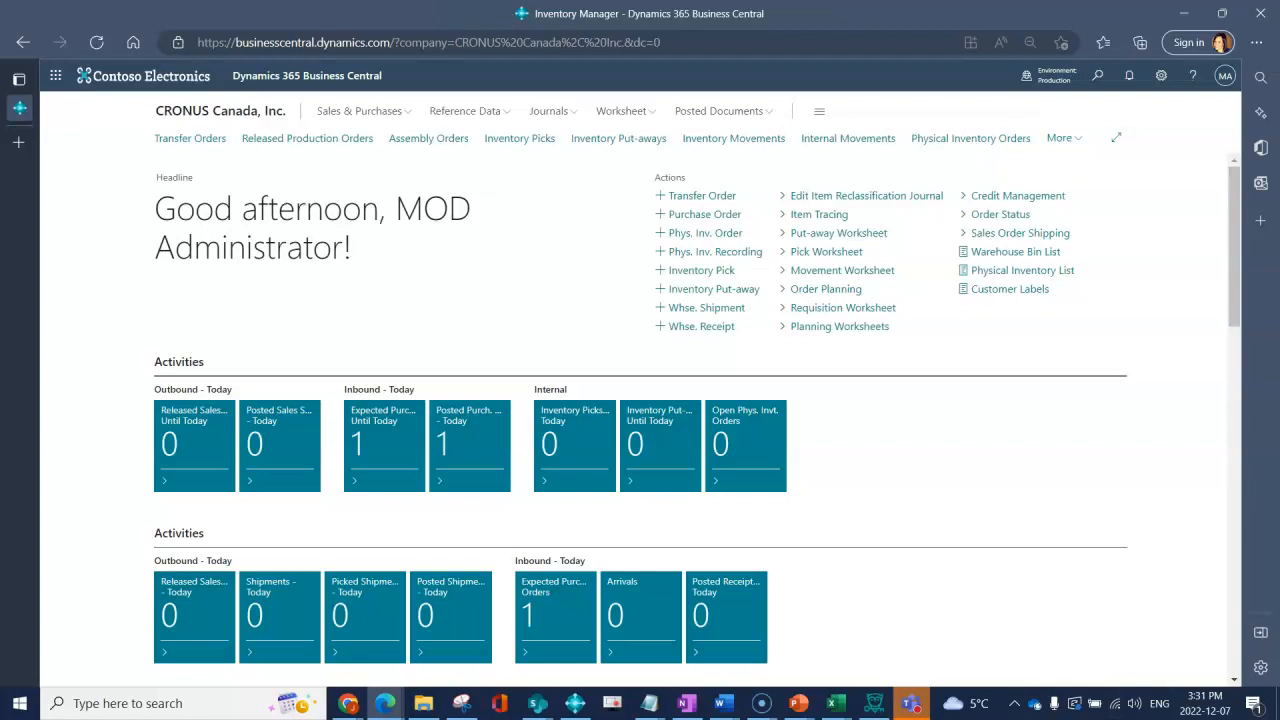
{"action": "left_click_drag", "start_coordinate": [655, 178], "coordinate": [692, 178]}
{"action": "left_click", "coordinate": [705, 214]}
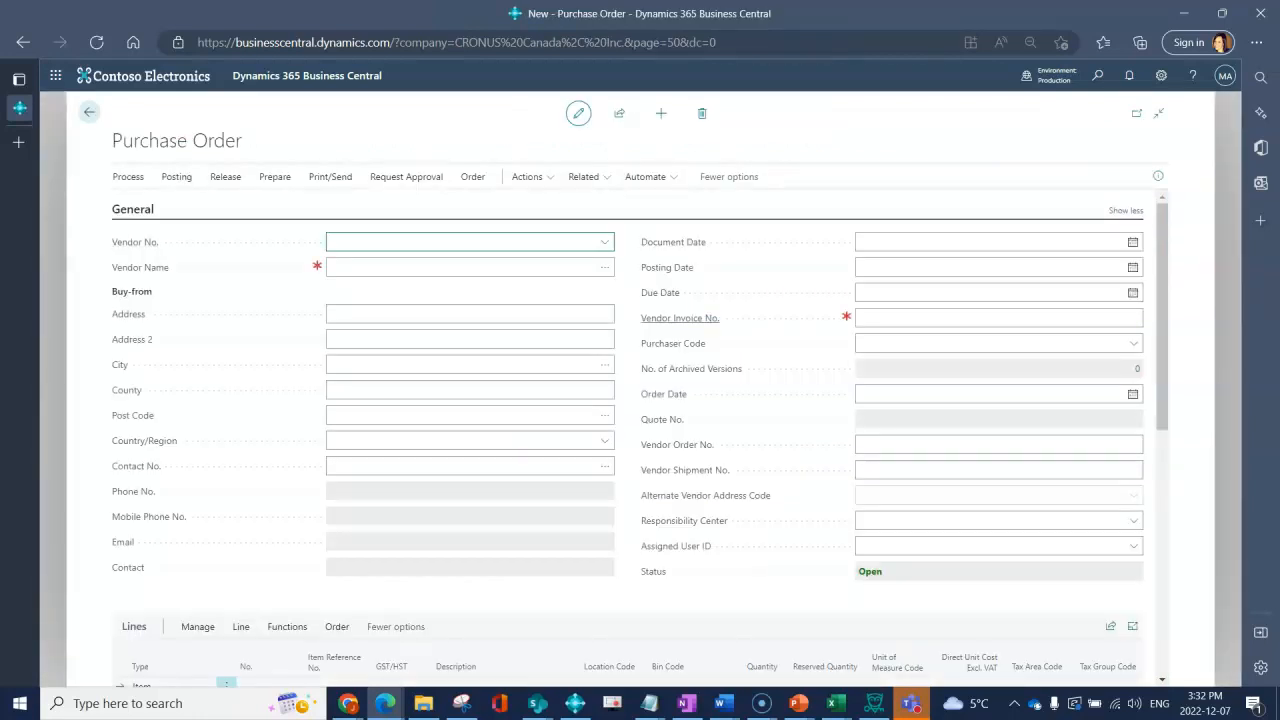
{"action": "mouse_move", "coordinate": [680, 318]}
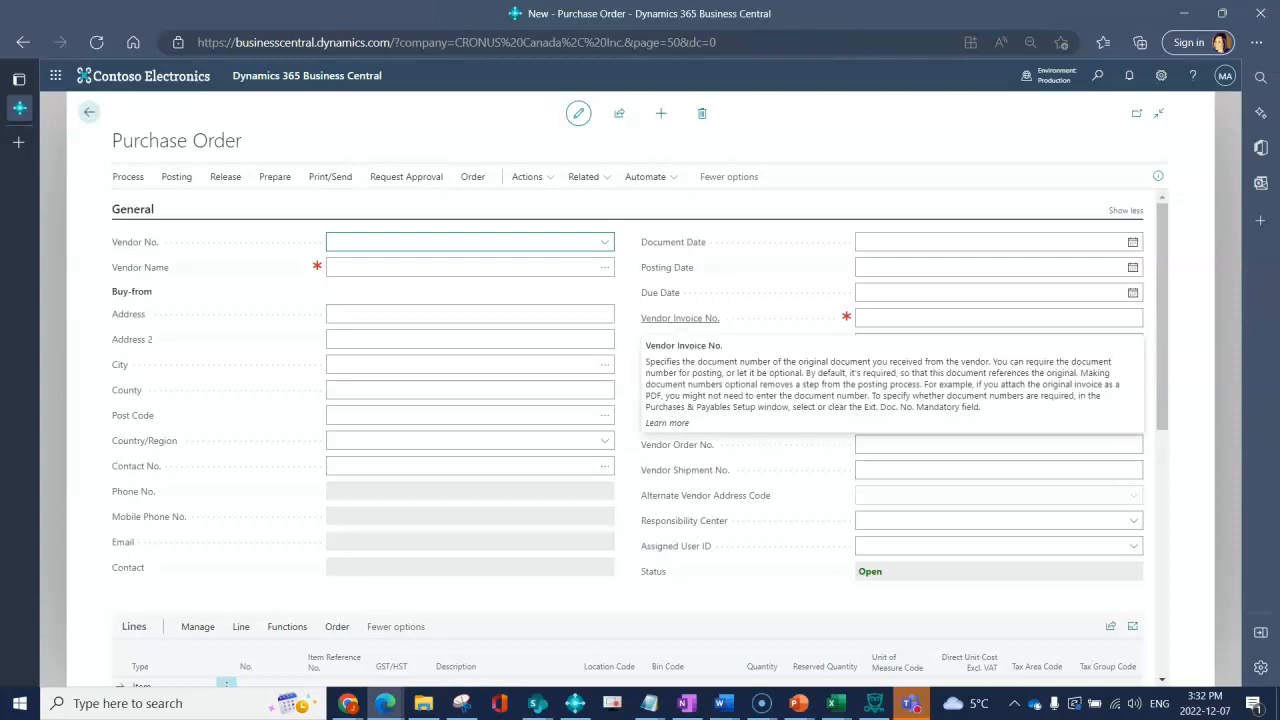
{"action": "type", "text": "consul"}
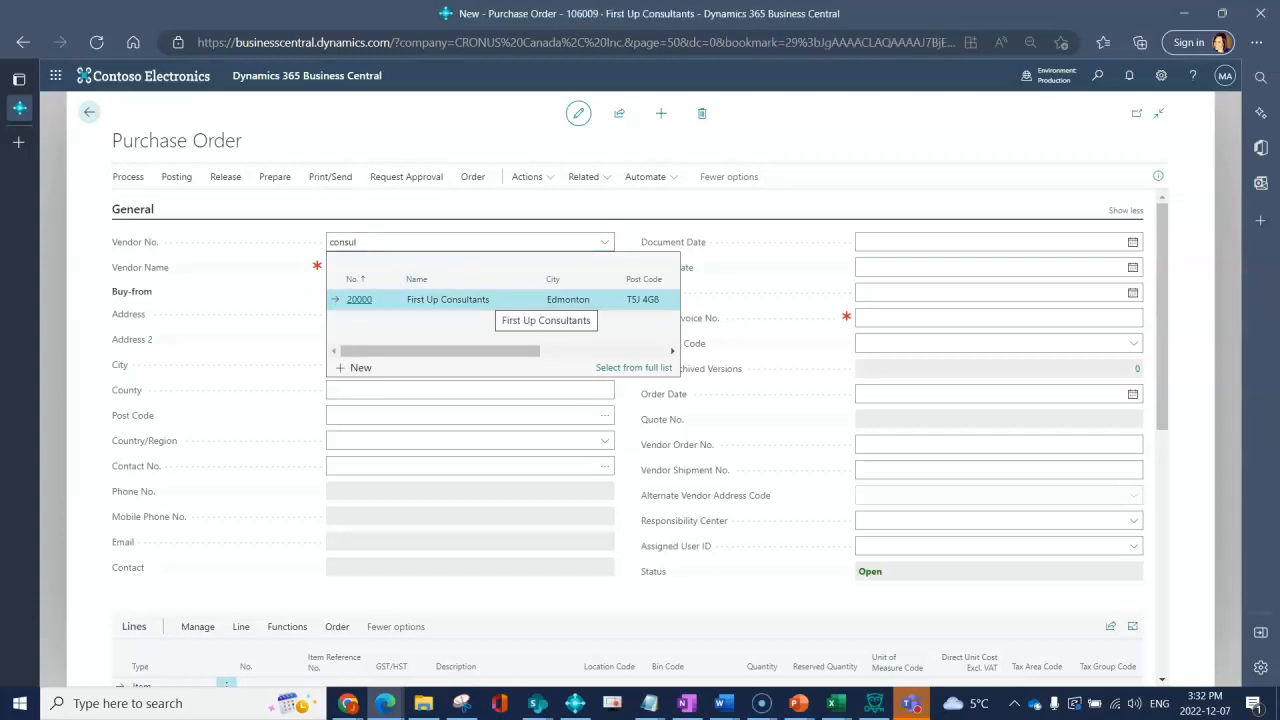
{"action": "key", "text": "Return"}
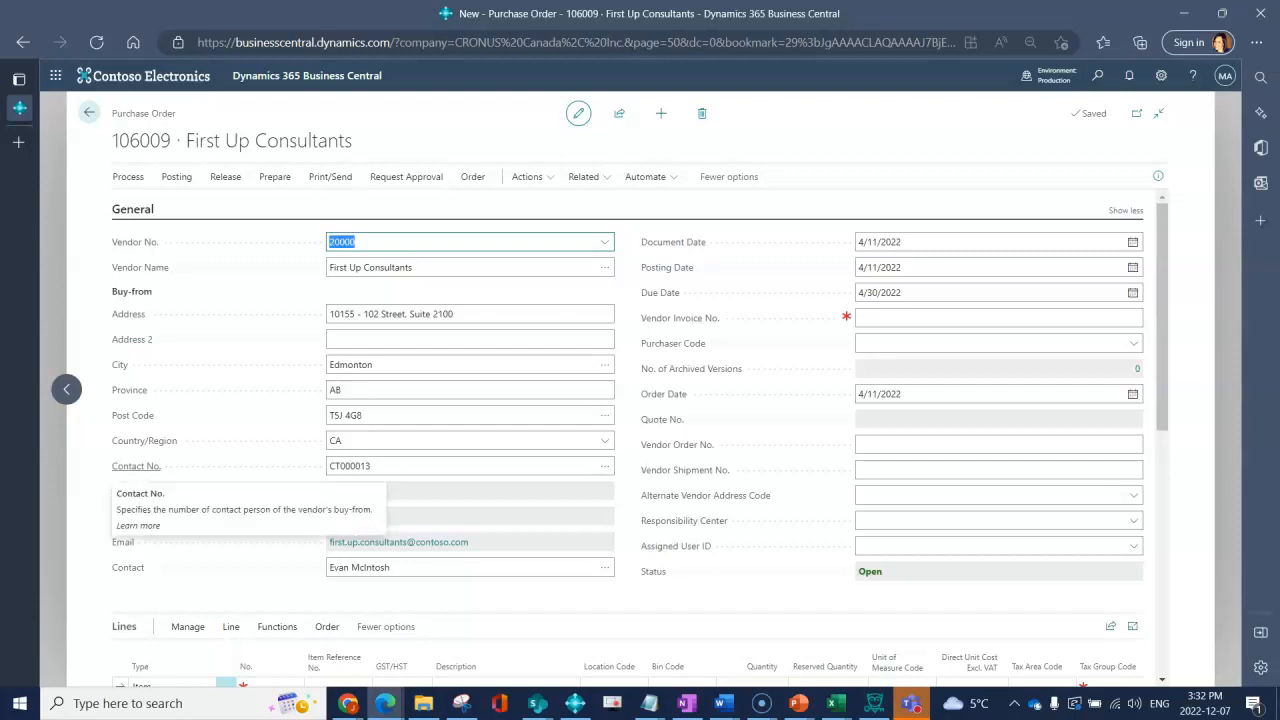
- Change the order's Contact No. from the company contact to the vendor's individual contact person and accept the change
{"action": "left_click", "coordinate": [605, 466]}
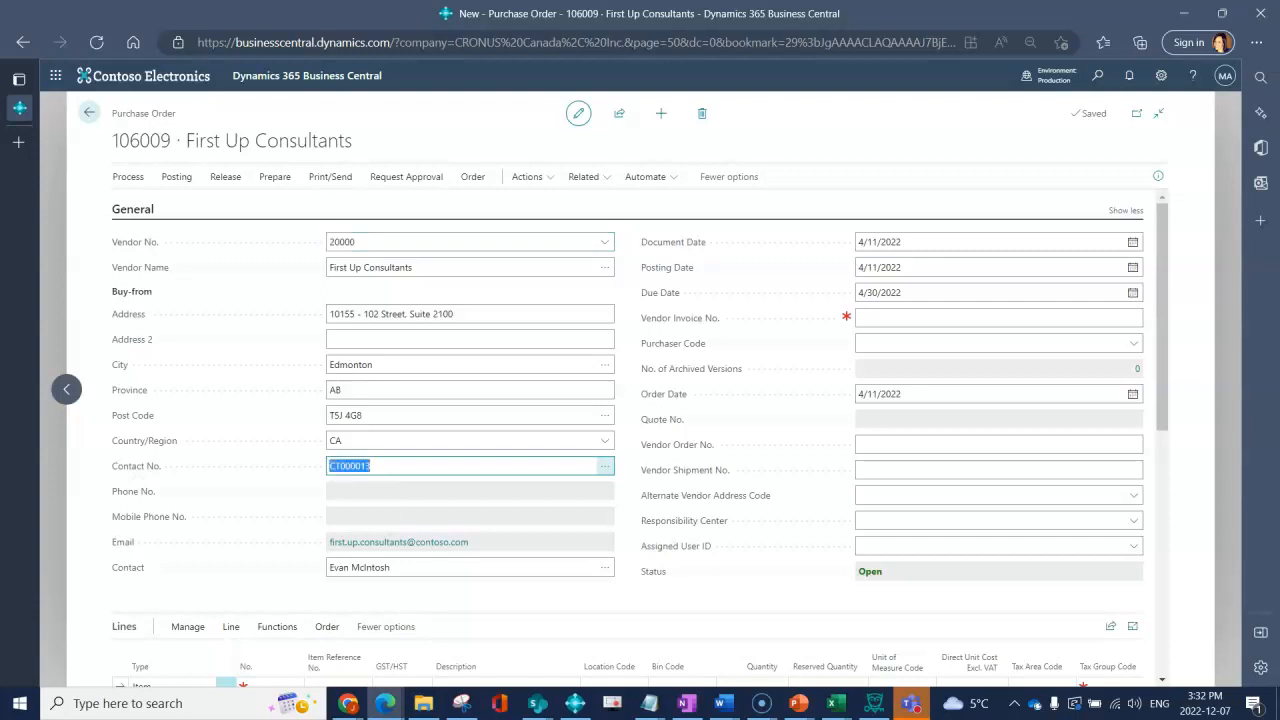
{"action": "left_click", "coordinate": [605, 466]}
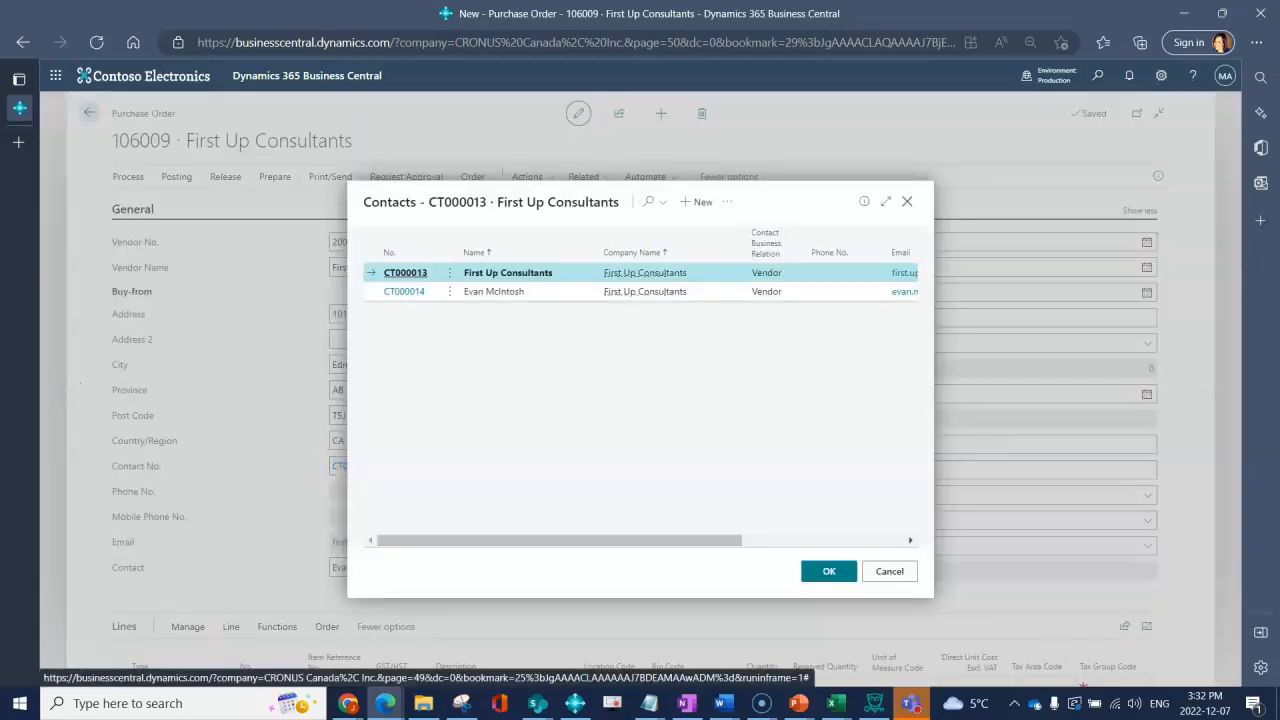
{"action": "left_click", "coordinate": [404, 292]}
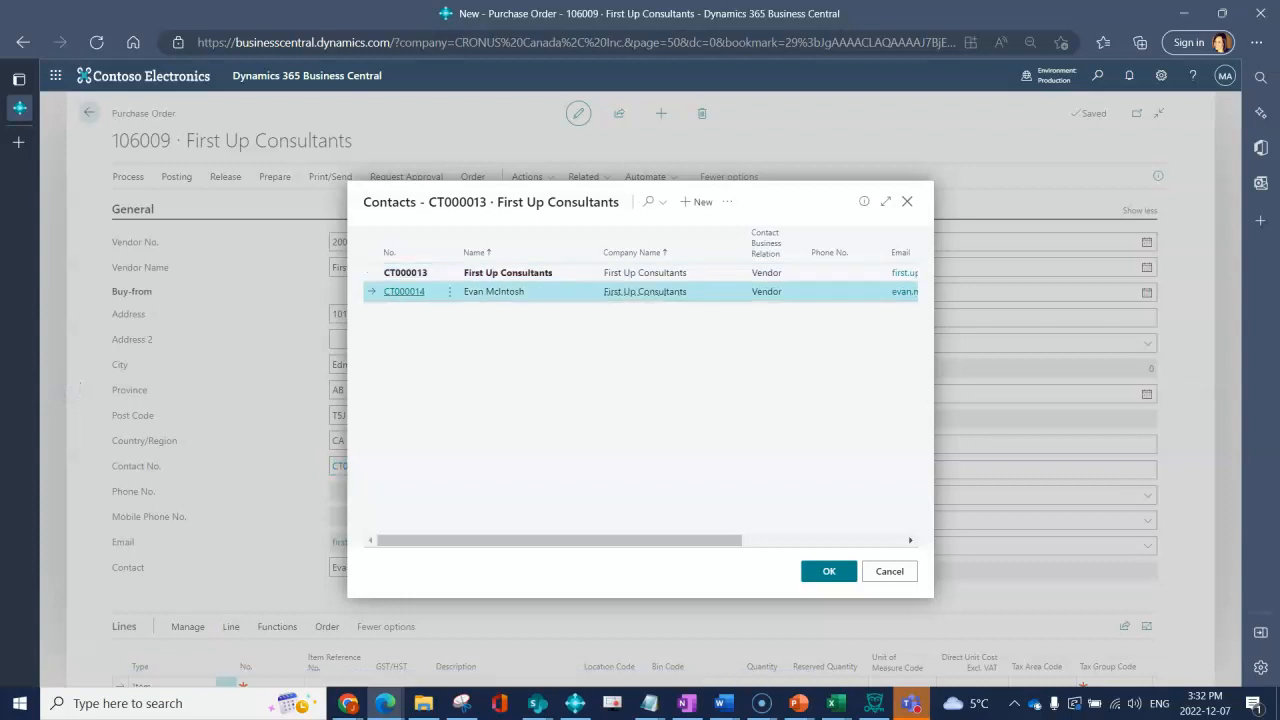
{"action": "left_click", "coordinate": [829, 571]}
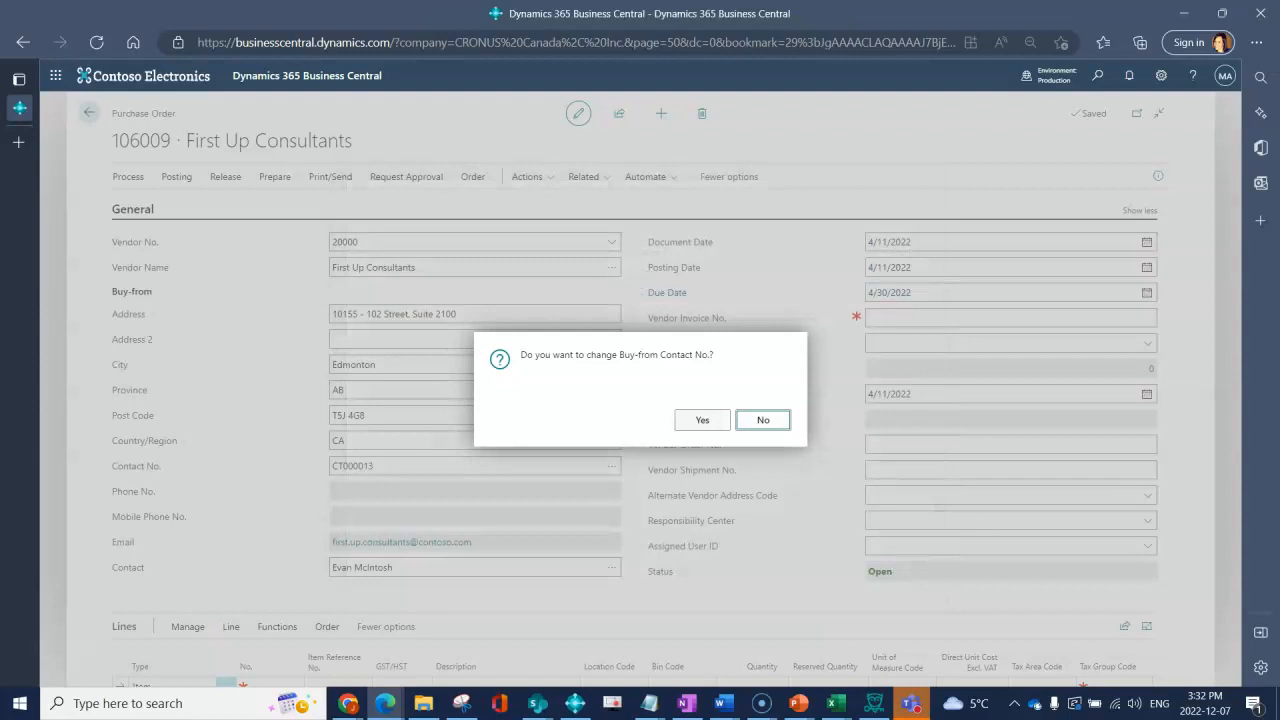
{"action": "left_click", "coordinate": [702, 420]}
{"action": "left_click", "coordinate": [702, 420]}
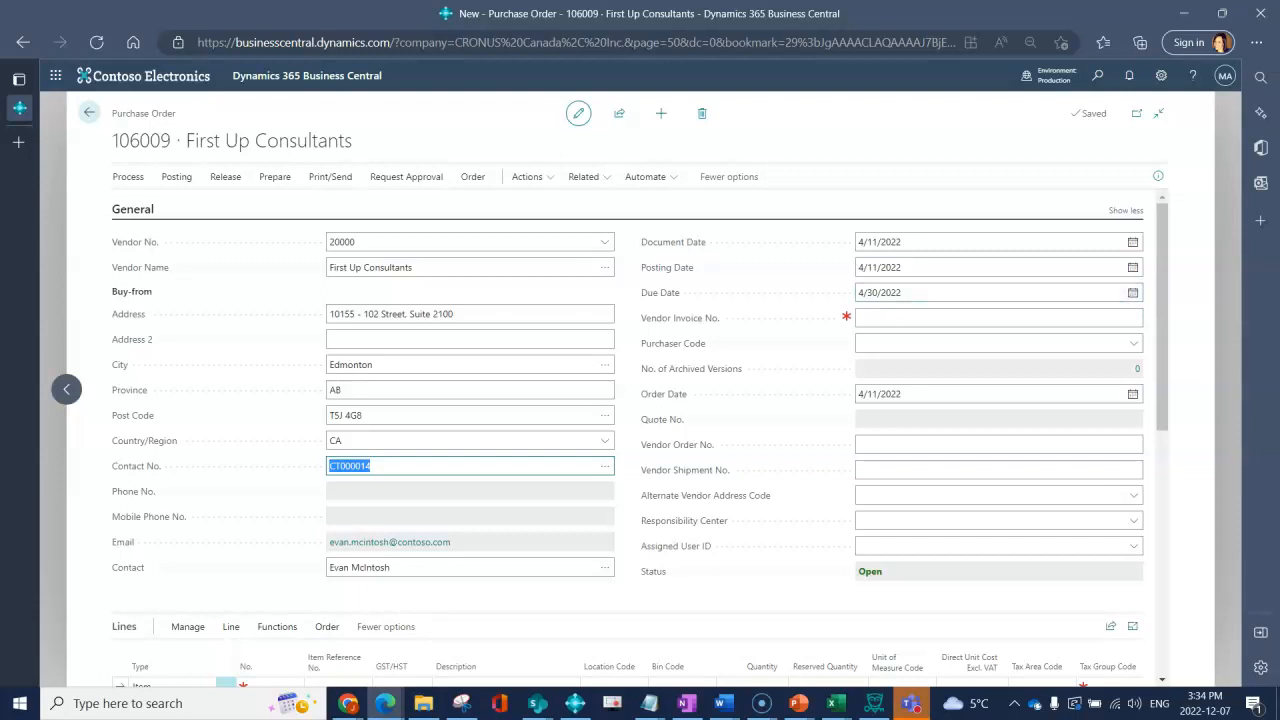
- Personalize the purchase order page by moving Posting Date and Vendor Shipment No. to the end of the General section
{"action": "left_click", "coordinate": [1161, 75]}
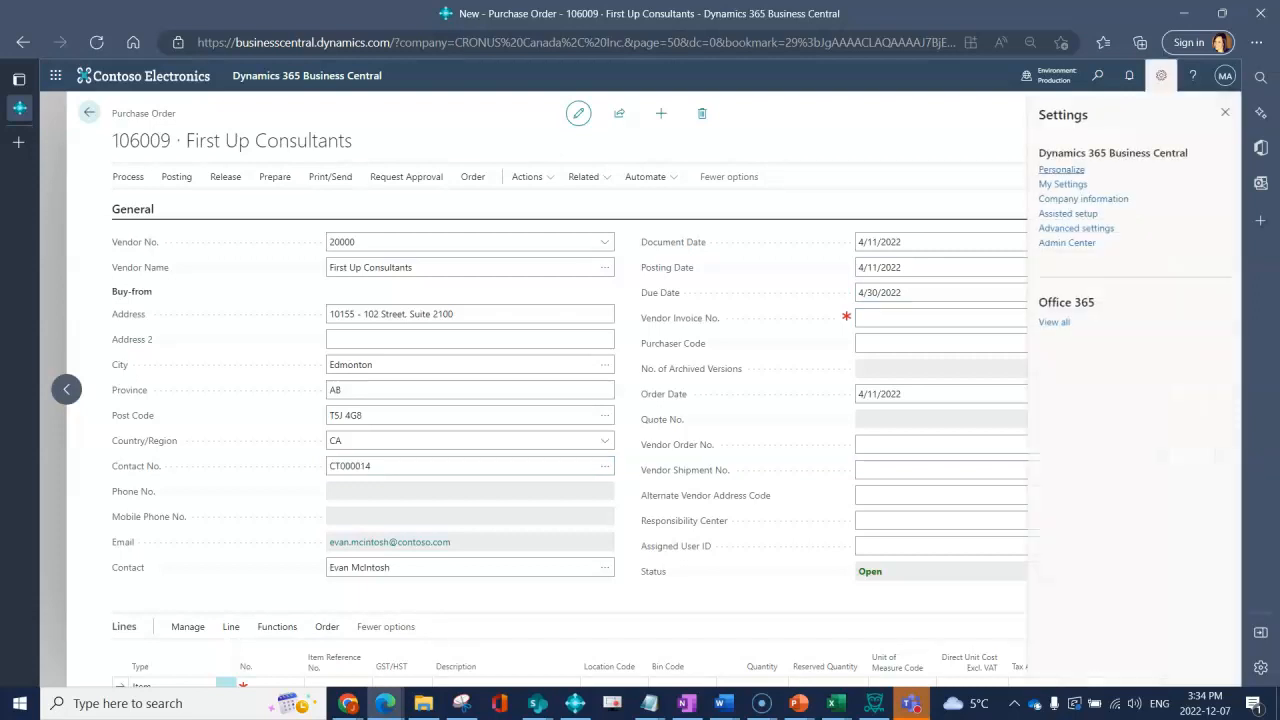
{"action": "left_click", "coordinate": [1061, 170]}
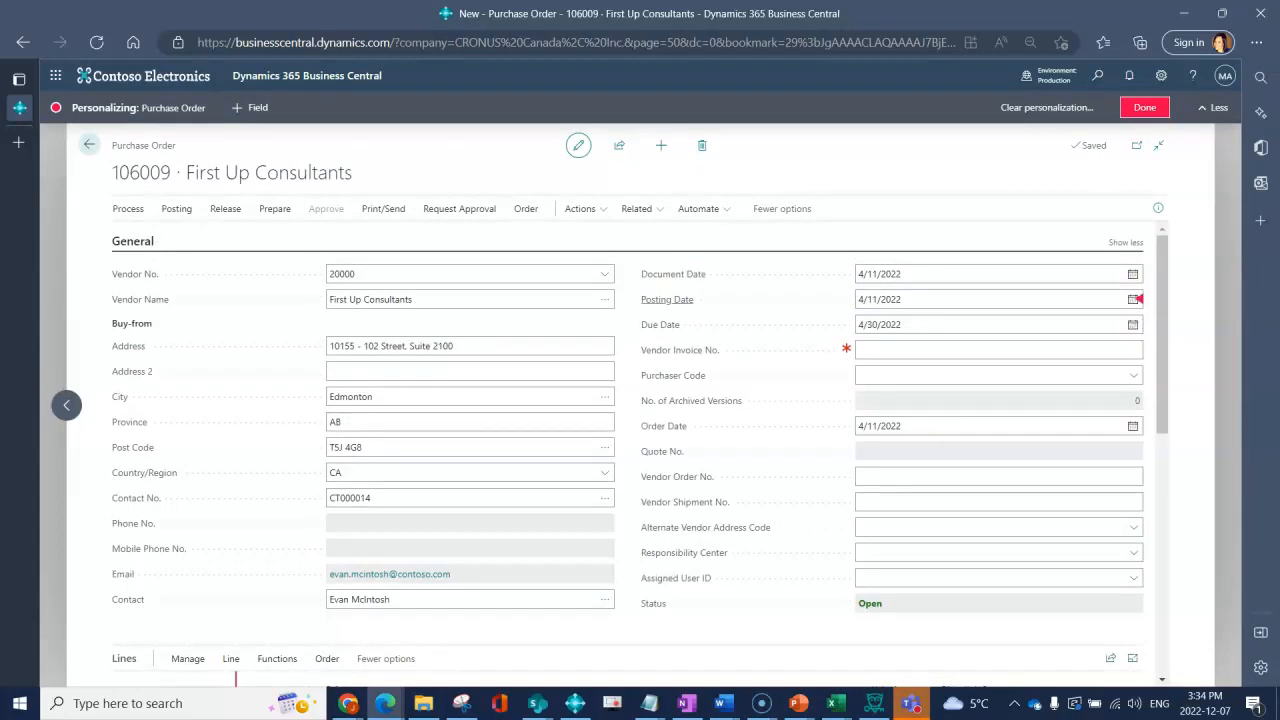
{"action": "left_click_drag", "start_coordinate": [667, 300], "coordinate": [667, 622]}
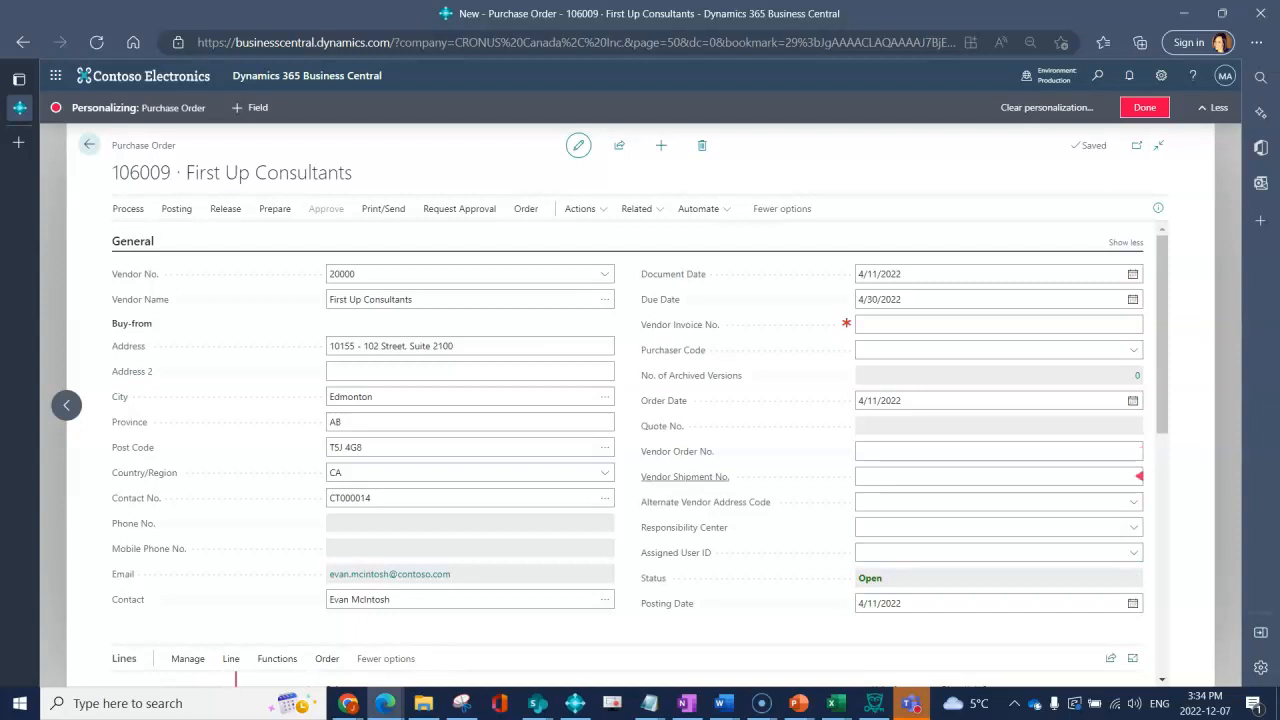
{"action": "left_click_drag", "start_coordinate": [684, 477], "coordinate": [708, 617]}
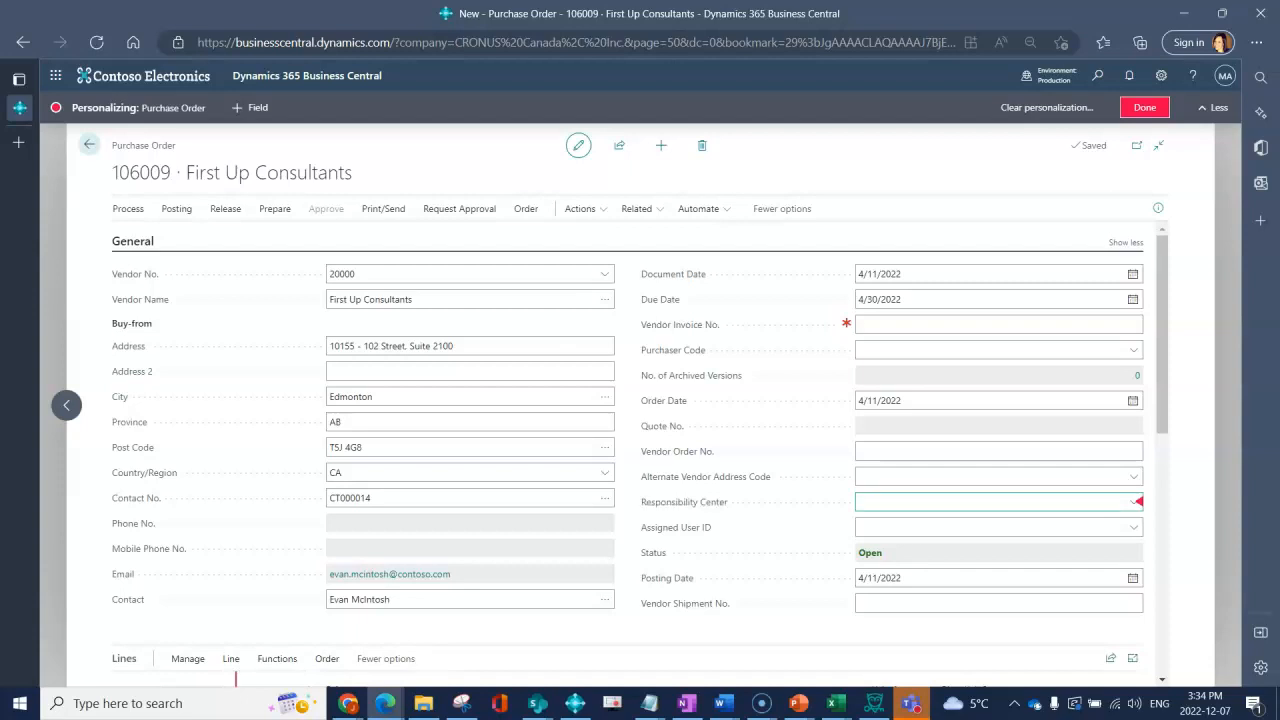
- Remove the Responsibility Center field and move Due Date into Invoice Details, below Expected Receipt Date
{"action": "left_click", "coordinate": [1138, 501]}
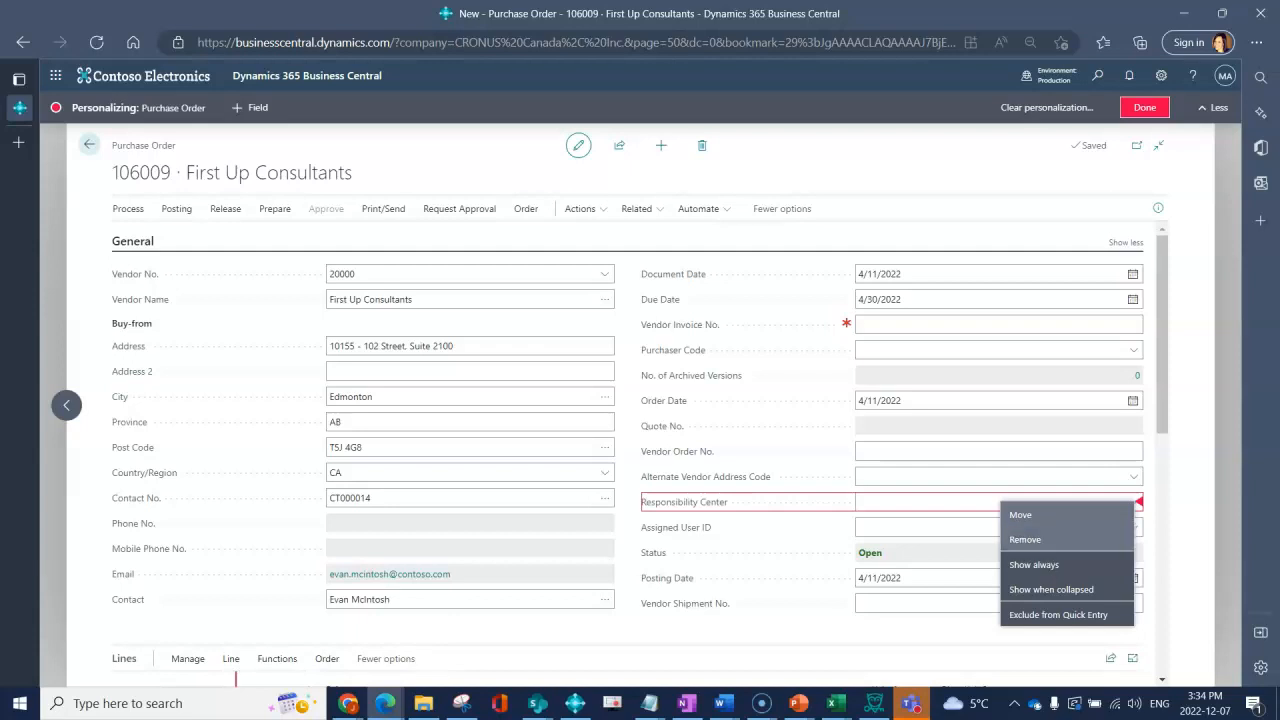
{"action": "left_click", "coordinate": [1025, 539]}
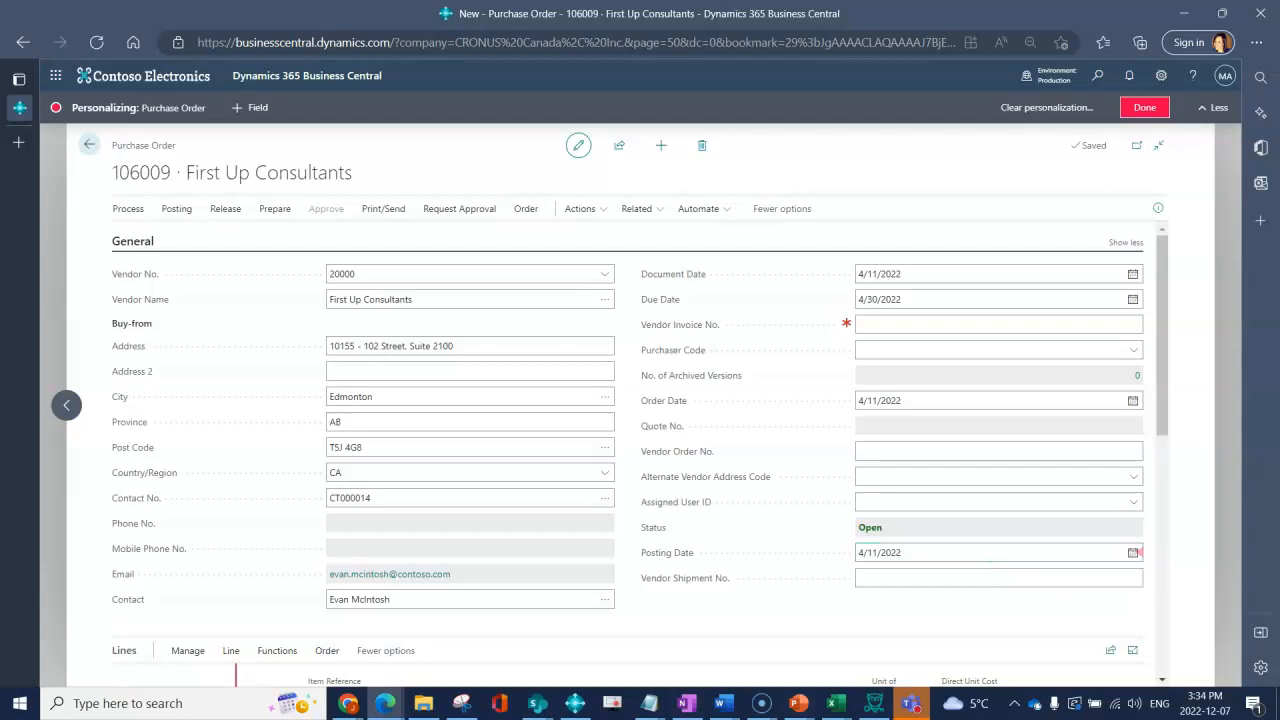
{"action": "left_click_drag", "start_coordinate": [660, 299], "coordinate": [258, 606]}
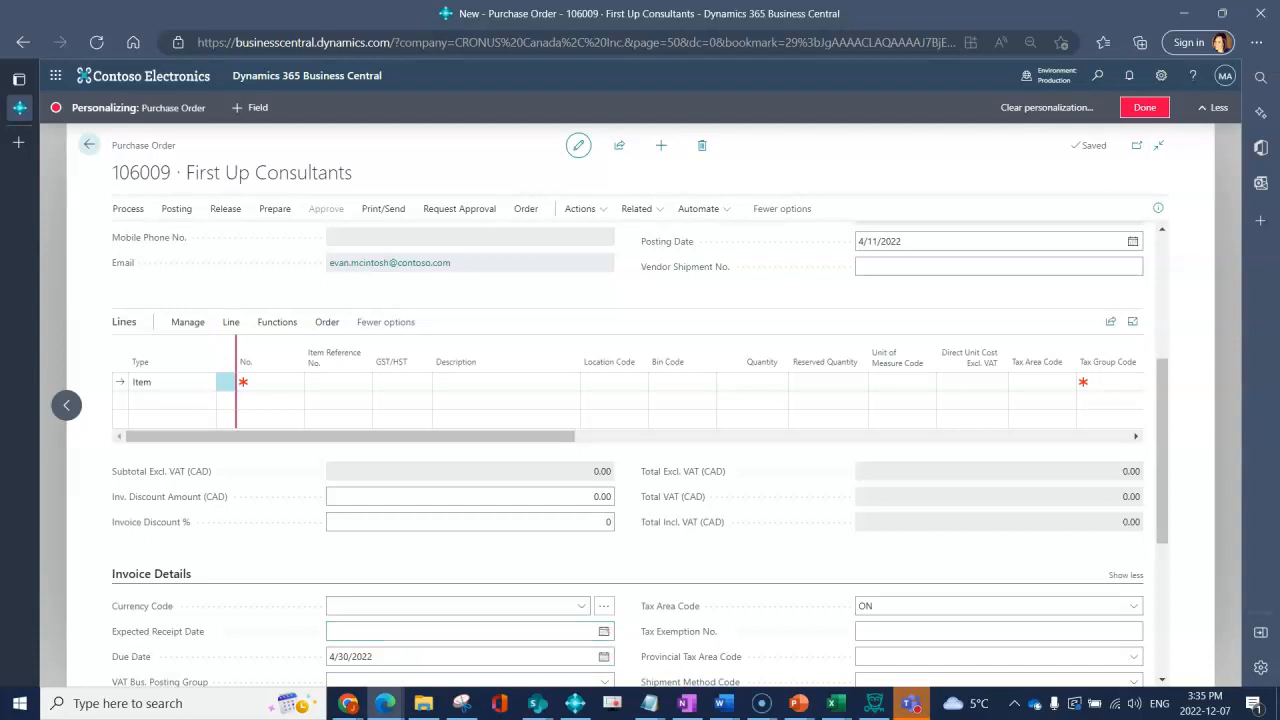
- Place Order Date and Expected Receipt Date directly below Document Date in the General section and finish personalizing
{"action": "left_click_drag", "start_coordinate": [164, 632], "coordinate": [703, 312]}
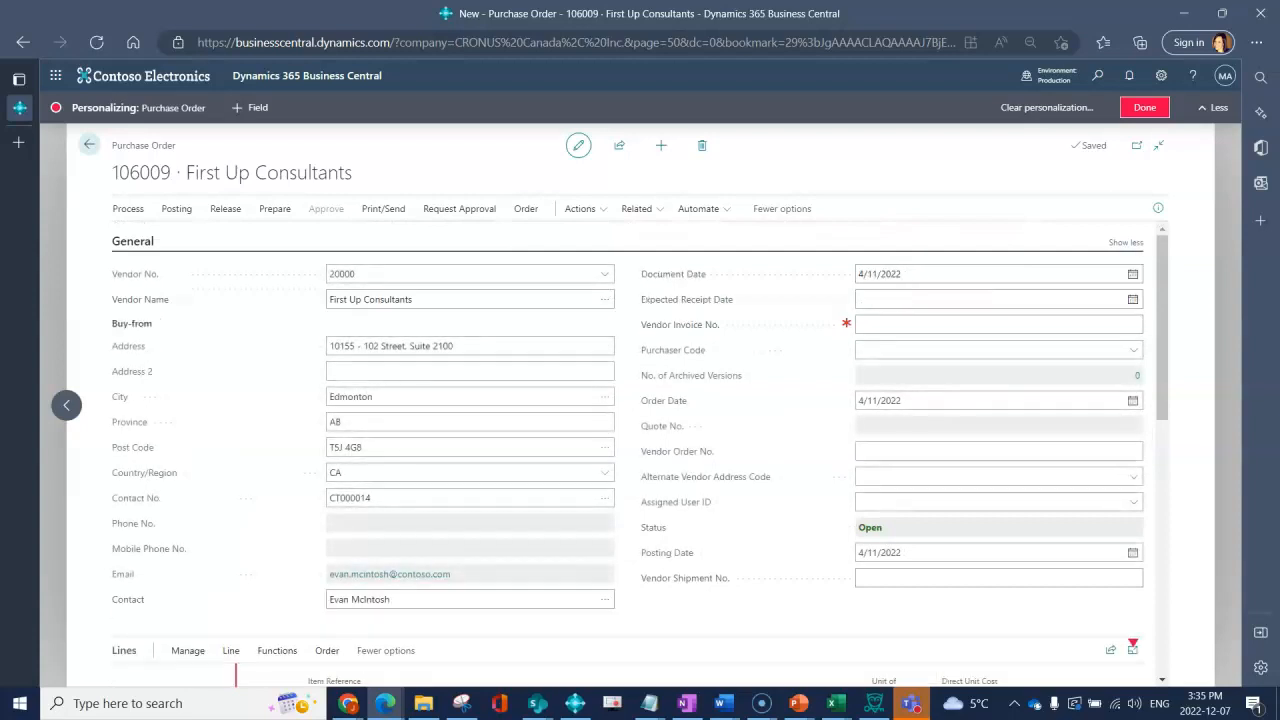
{"action": "left_click_drag", "start_coordinate": [664, 401], "coordinate": [684, 280]}
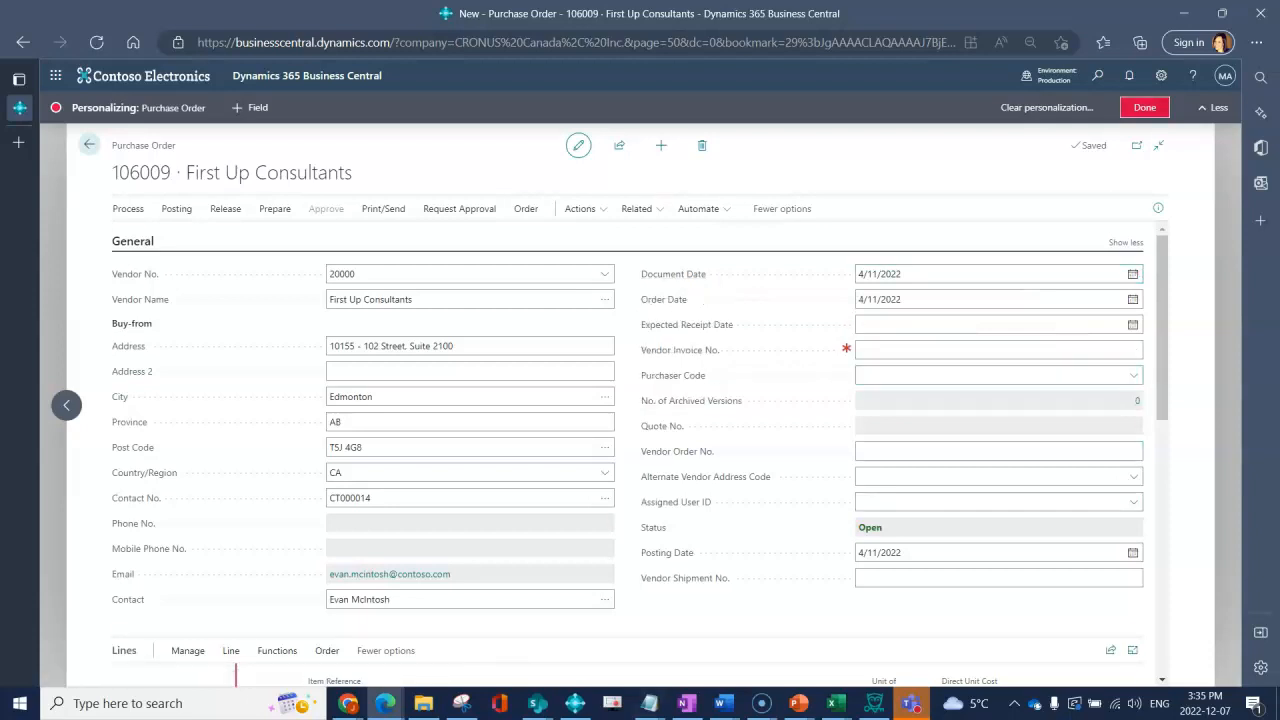
{"action": "left_click", "coordinate": [1145, 107]}
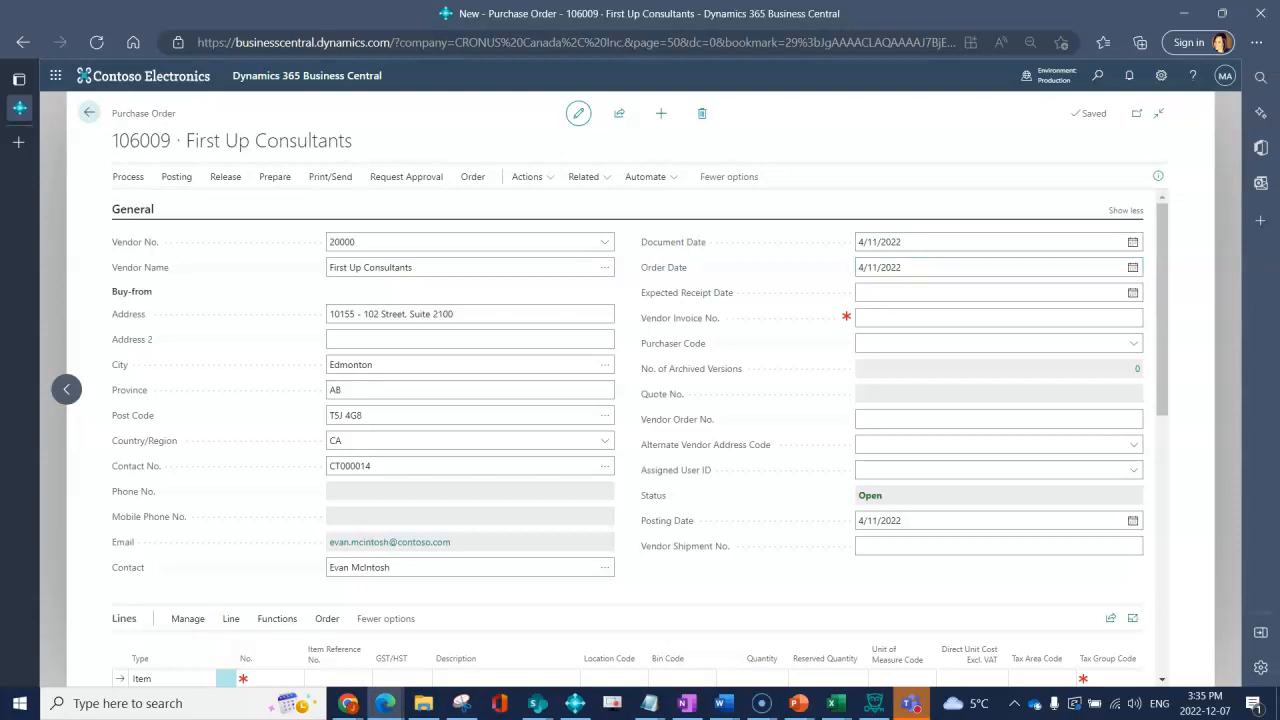
- Set the order's Expected Receipt Date to 4/15/2022
{"action": "left_click", "coordinate": [900, 242]}
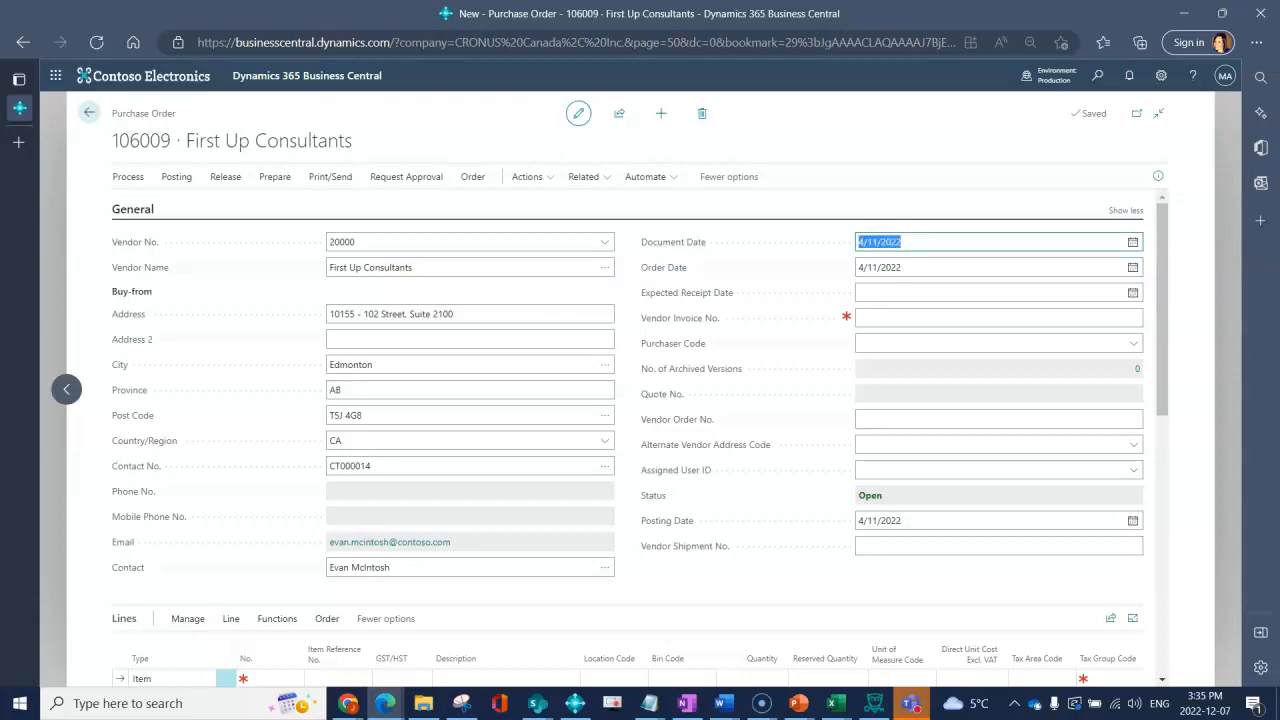
{"action": "key", "text": "Tab"}
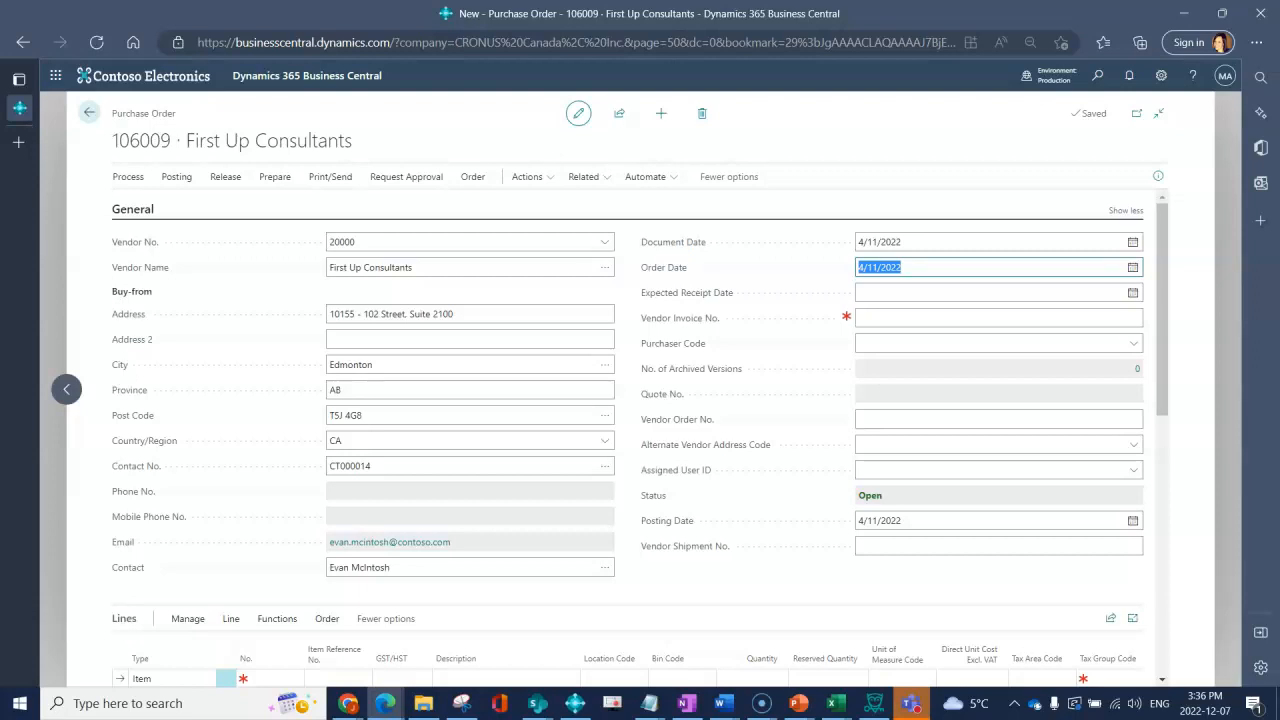
{"action": "left_click", "coordinate": [687, 293]}
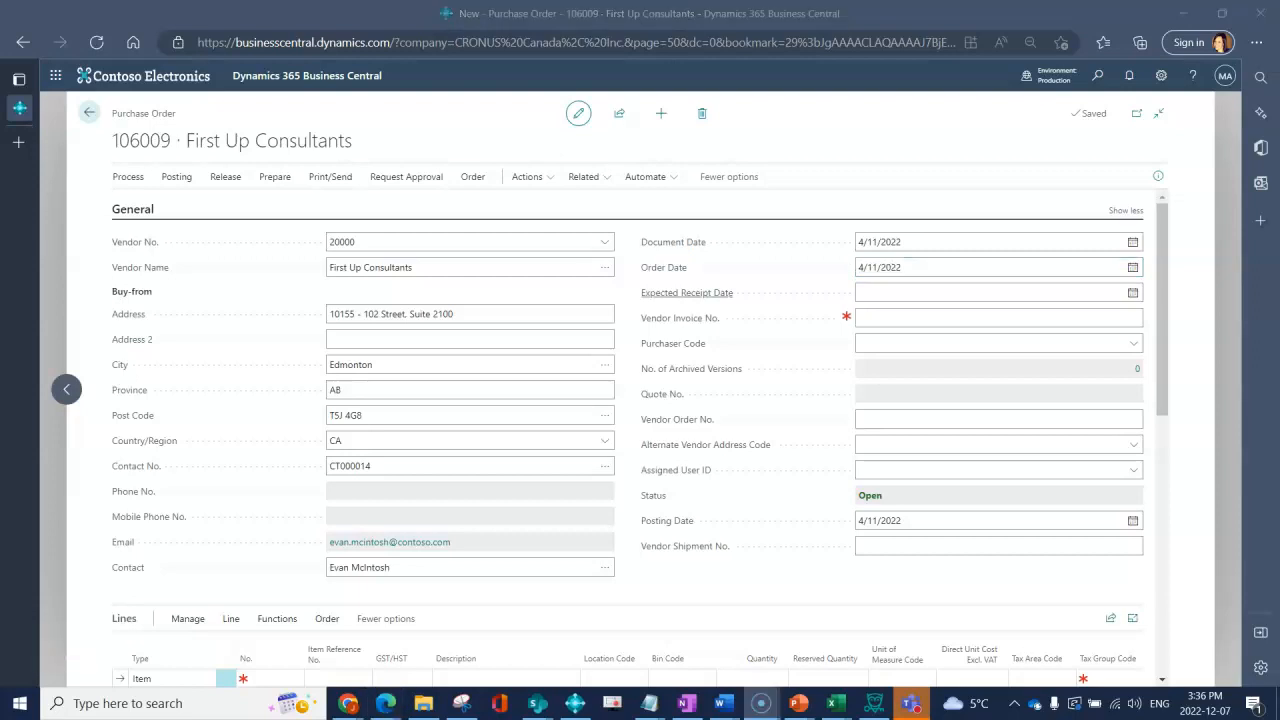
{"action": "left_click", "coordinate": [990, 293]}
{"action": "left_click", "coordinate": [1133, 293]}
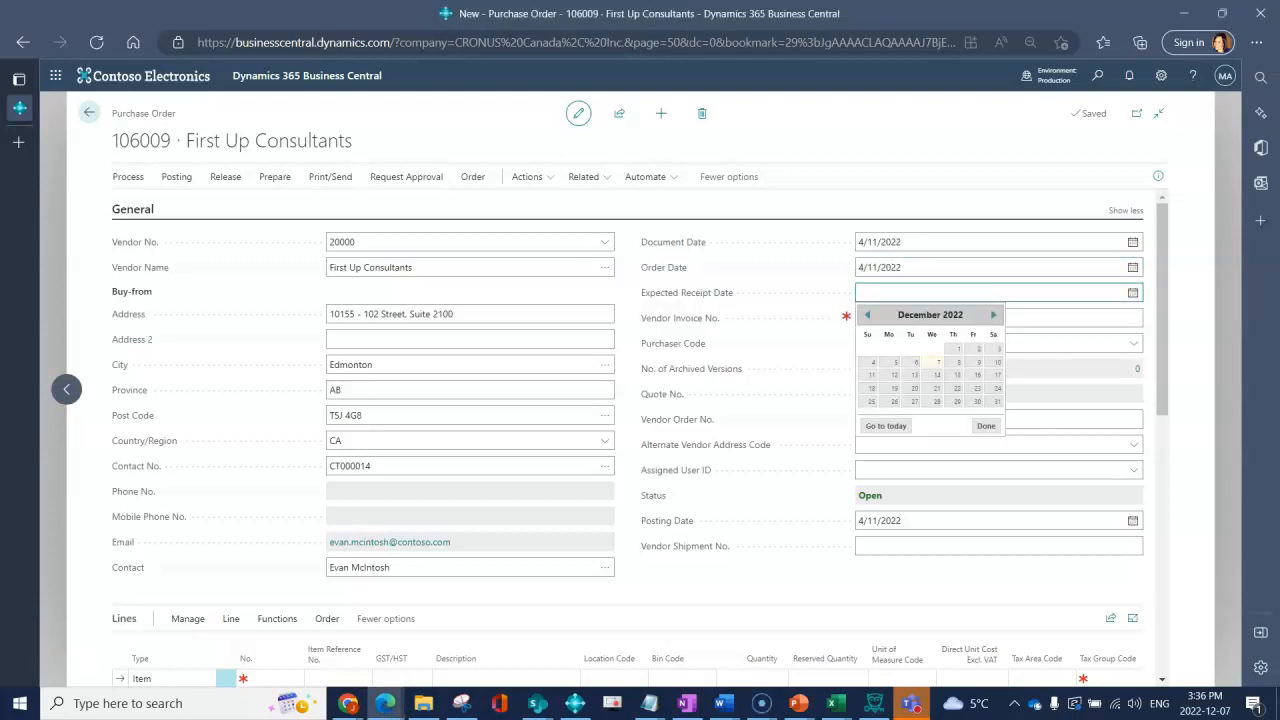
{"action": "type", "text": "4/.15/"}
{"action": "key", "text": "BackSpace"}
{"action": "key", "text": "BackSpace"}
{"action": "key", "text": "BackSpace"}
{"action": "type", "text": "15/2022"}
{"action": "key", "text": "Tab"}
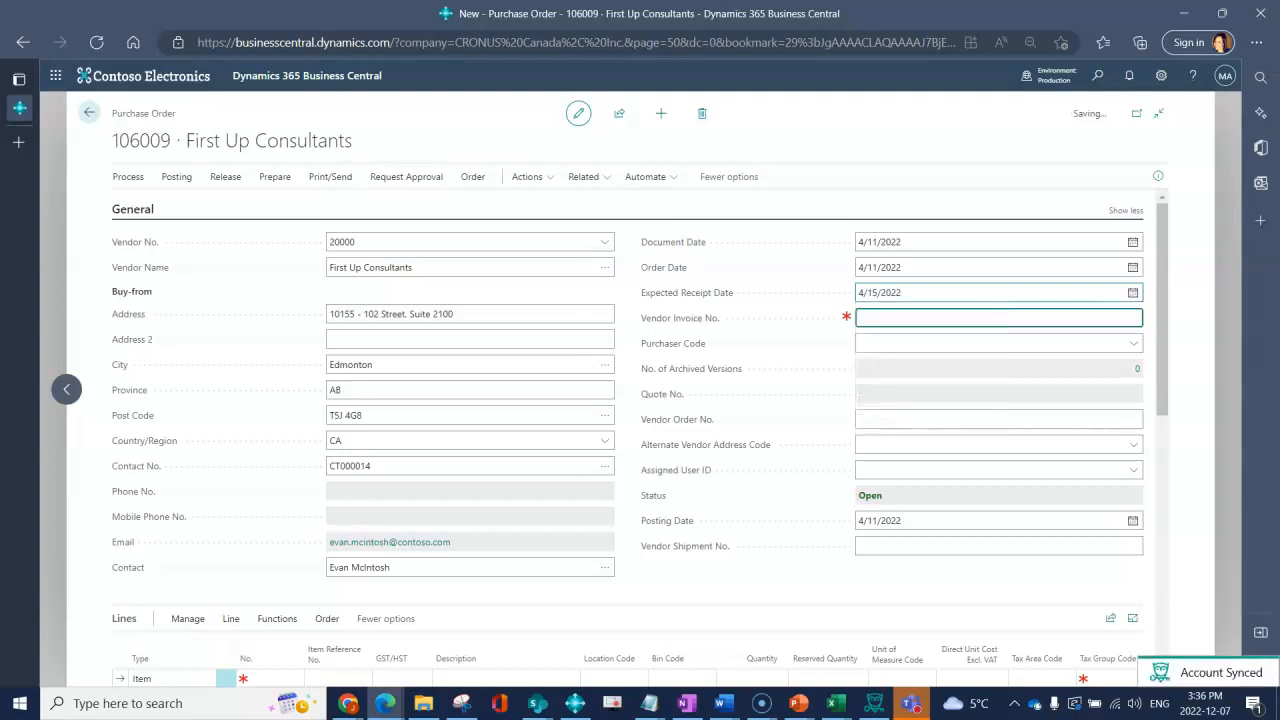
{"action": "key", "text": "shift+Tab"}
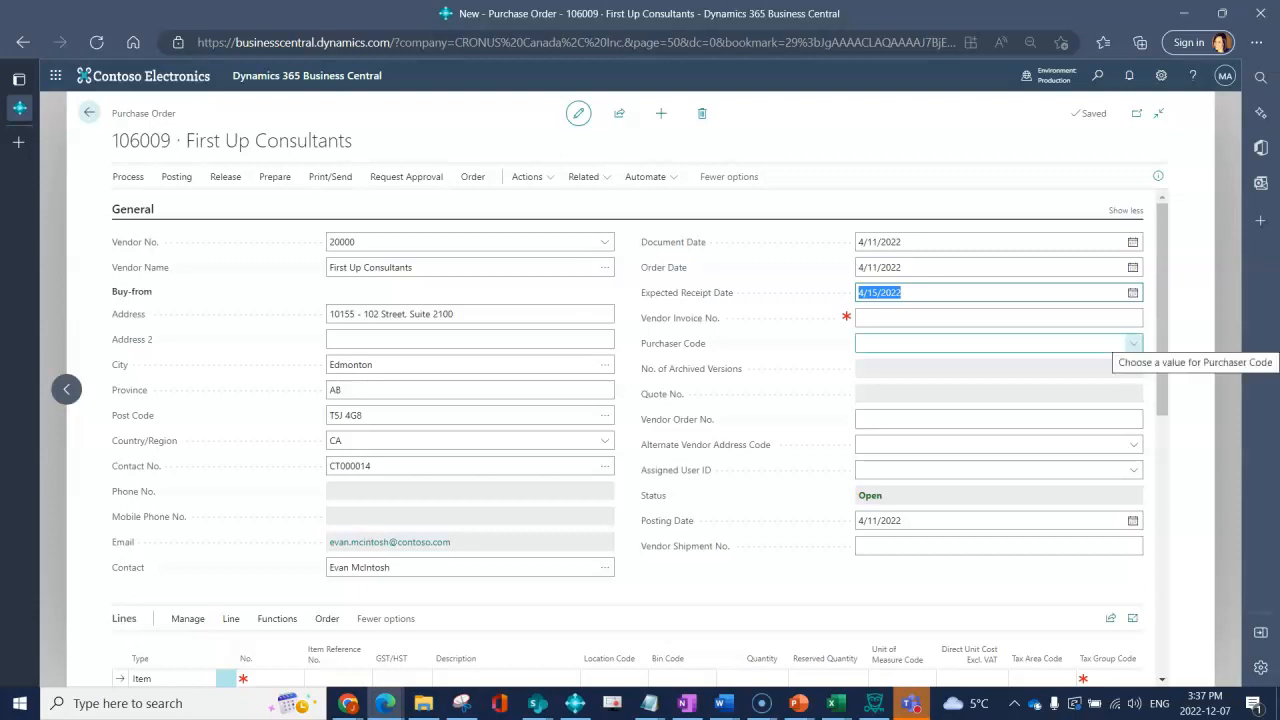
- Set the Purchaser Code to OF and enter the vendor's order number in Vendor Order No
{"action": "left_click", "coordinate": [1133, 343]}
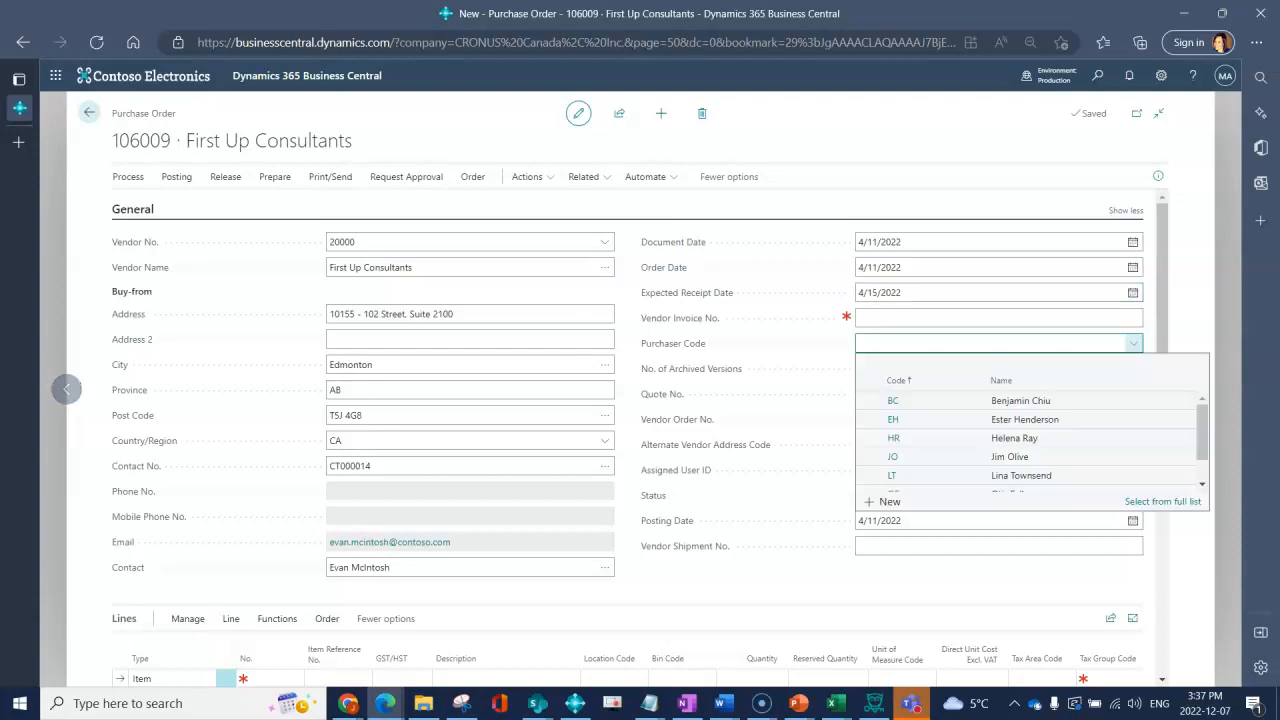
{"action": "left_click", "coordinate": [1014, 438]}
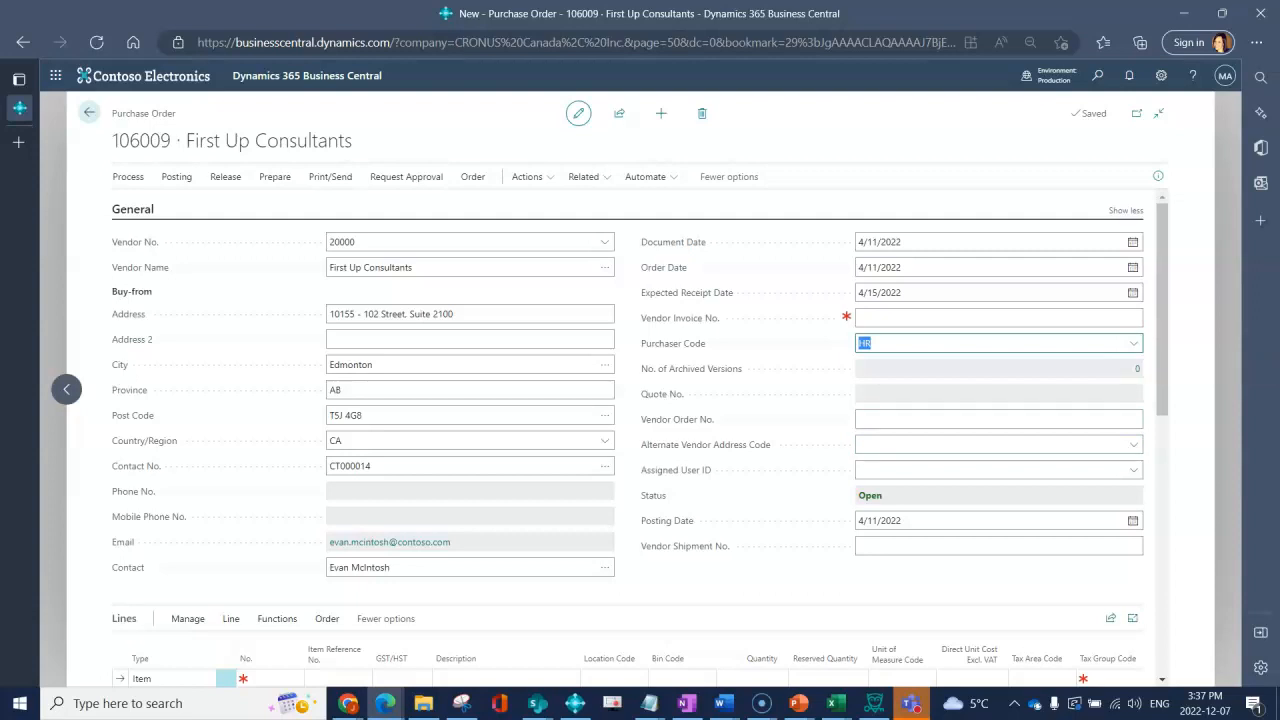
{"action": "left_click", "coordinate": [1134, 343]}
{"action": "left_click", "coordinate": [893, 461]}
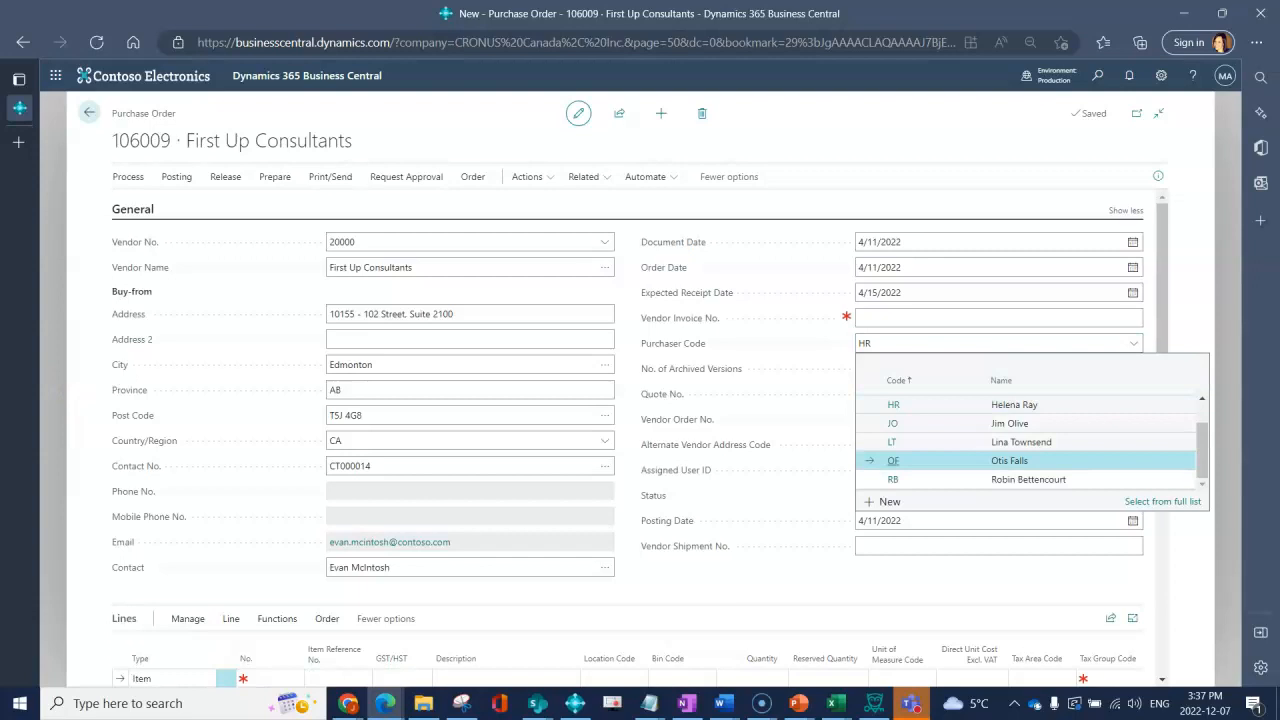
{"action": "left_click", "coordinate": [702, 420]}
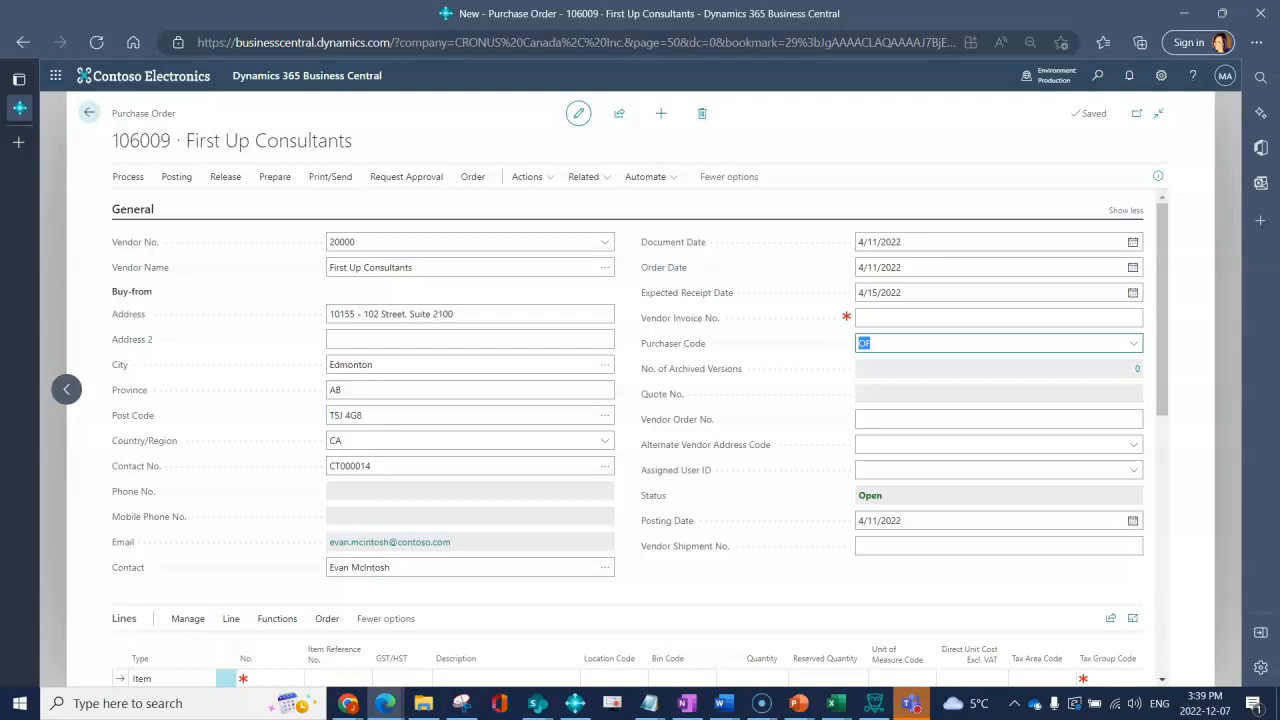
{"action": "key", "text": "Tab"}
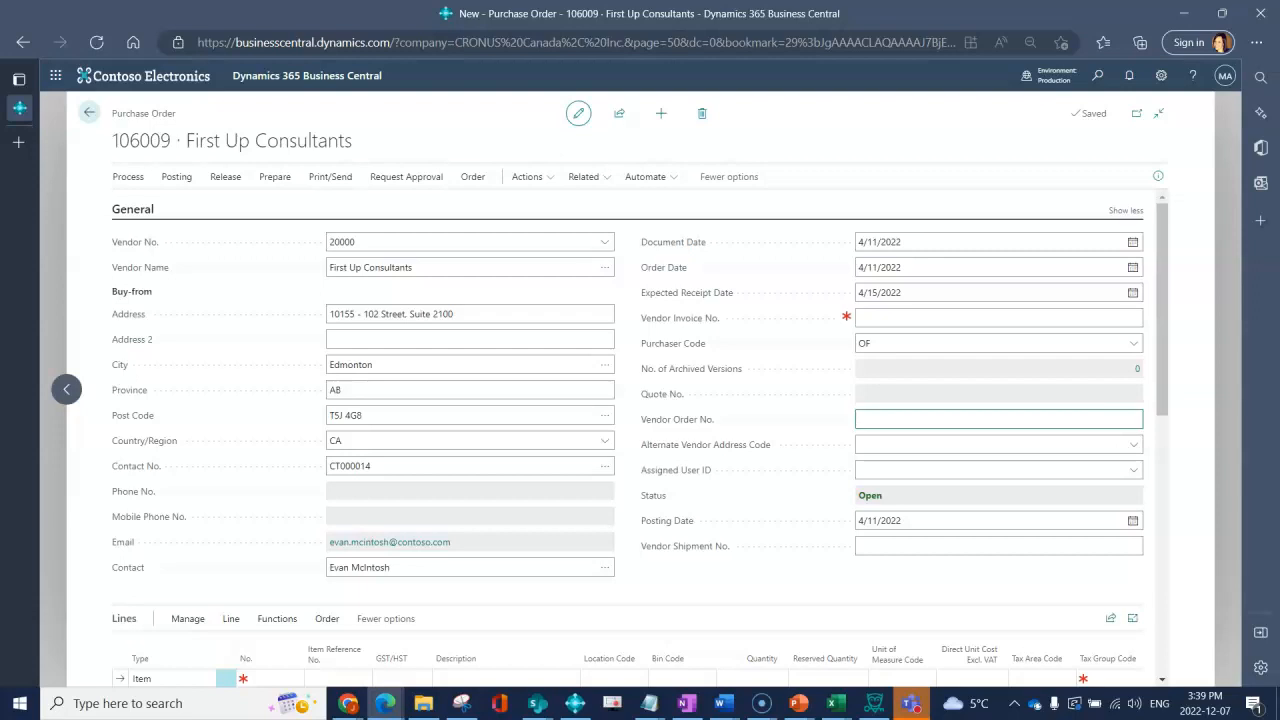
{"action": "type", "text": "451578"}
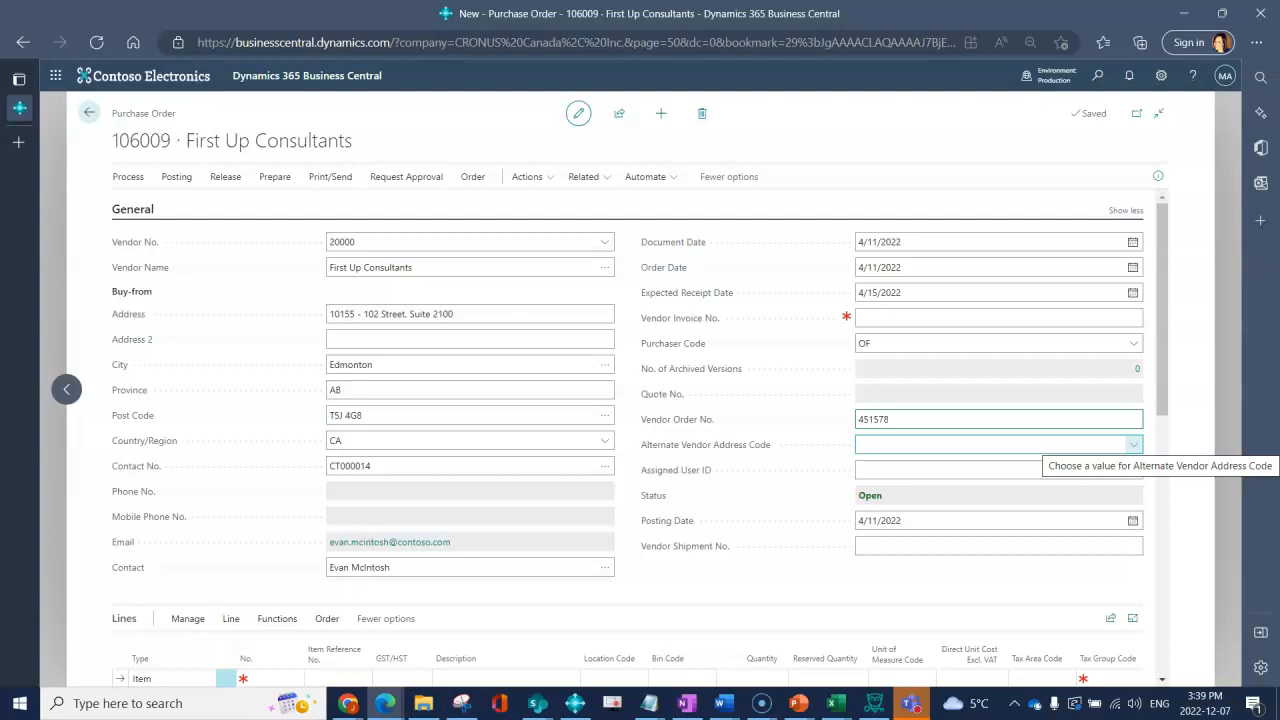
- Check the available choices for Alternate Vendor Address Code and Assigned User ID without selecting any
{"action": "left_click", "coordinate": [1134, 445]}
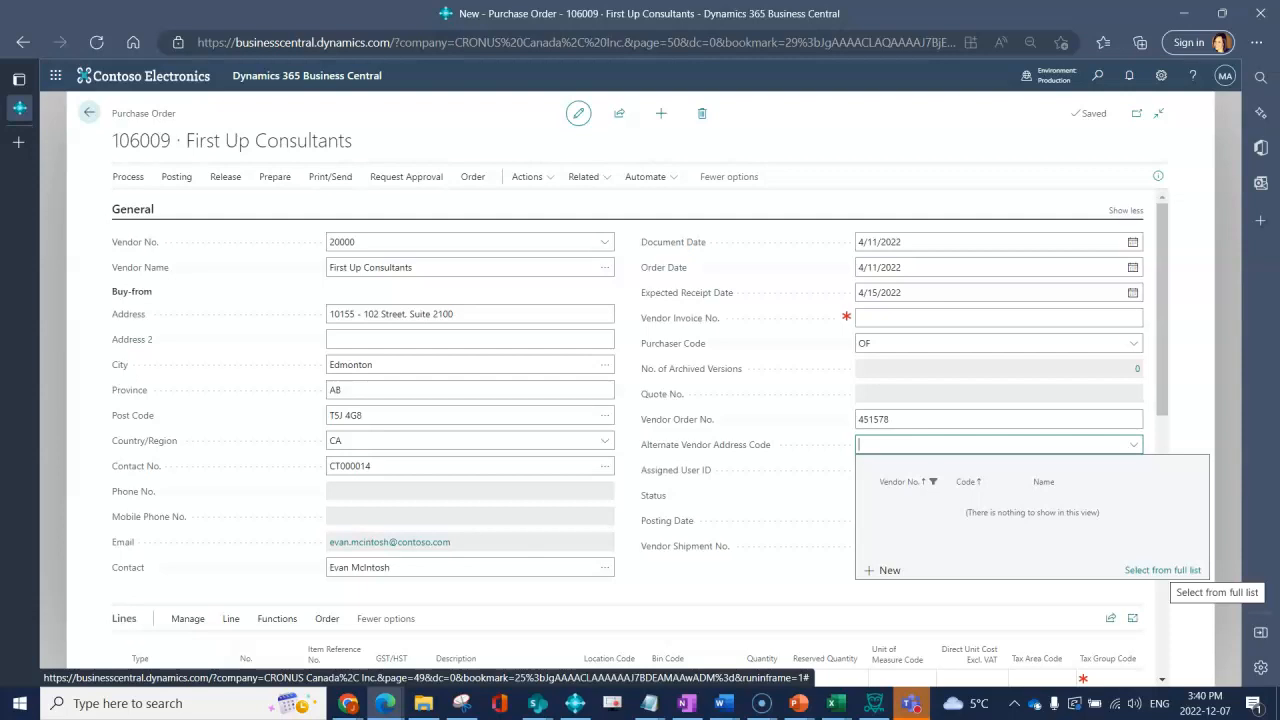
{"action": "left_click", "coordinate": [760, 584]}
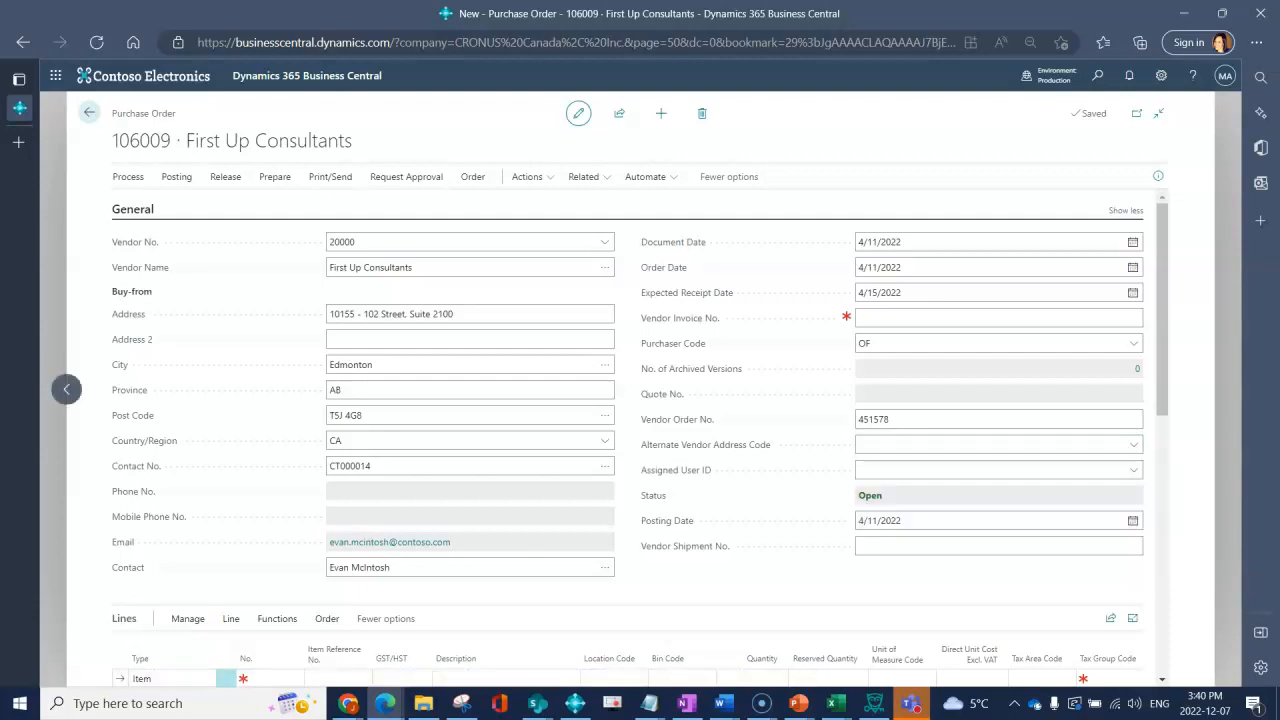
{"action": "left_click", "coordinate": [1134, 470]}
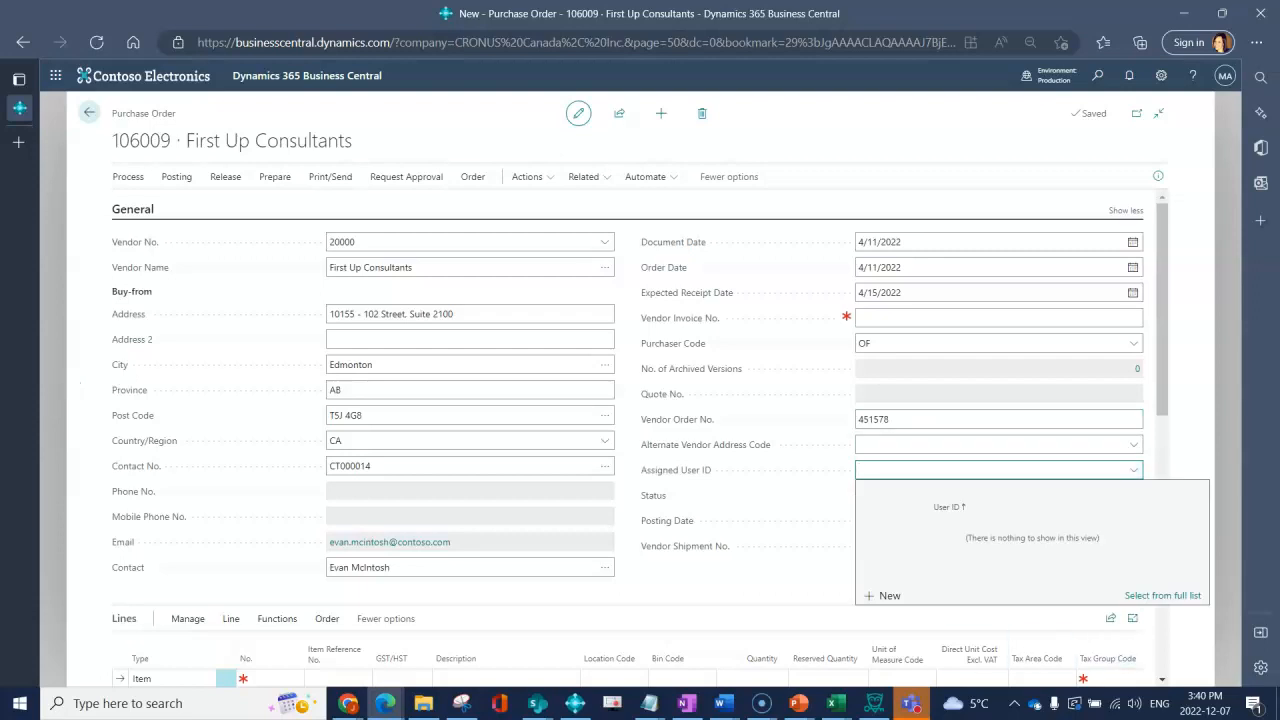
{"action": "left_click", "coordinate": [760, 584]}
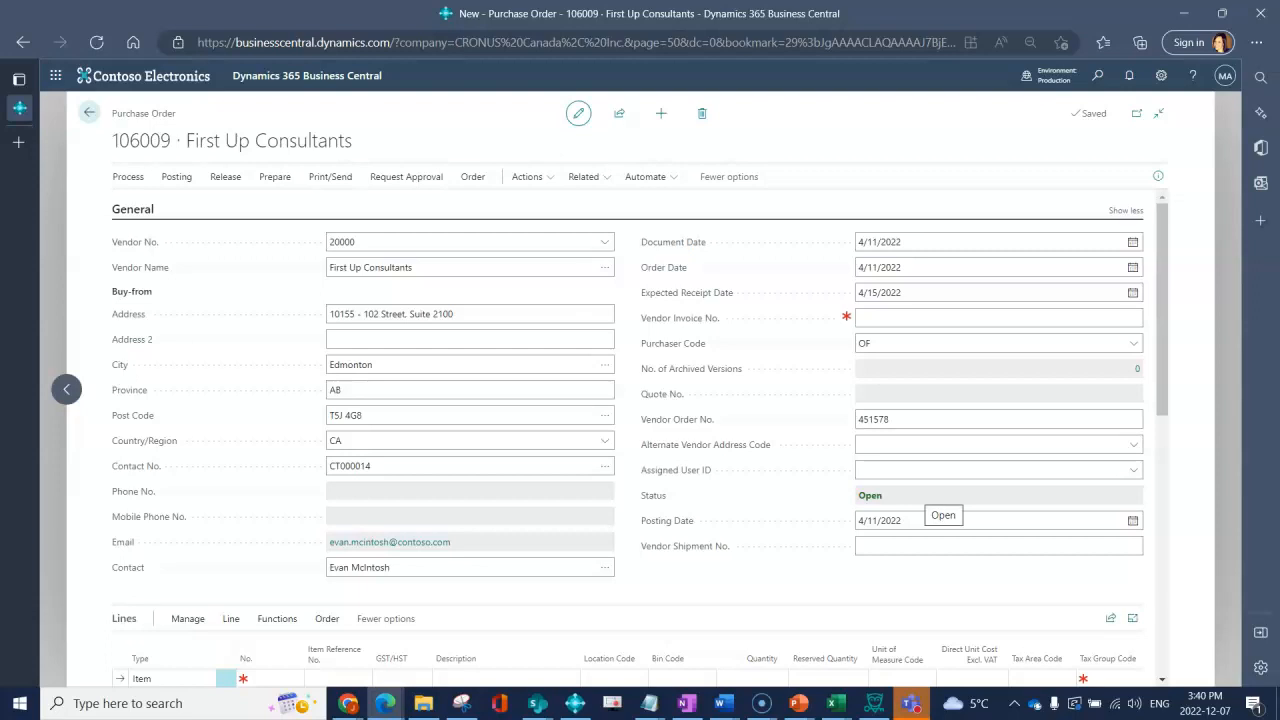
- Set the Payment Terms Code in Invoice Details to COD
{"action": "scroll", "coordinate": [900, 497], "scroll_direction": "down", "scroll_amount": 3}
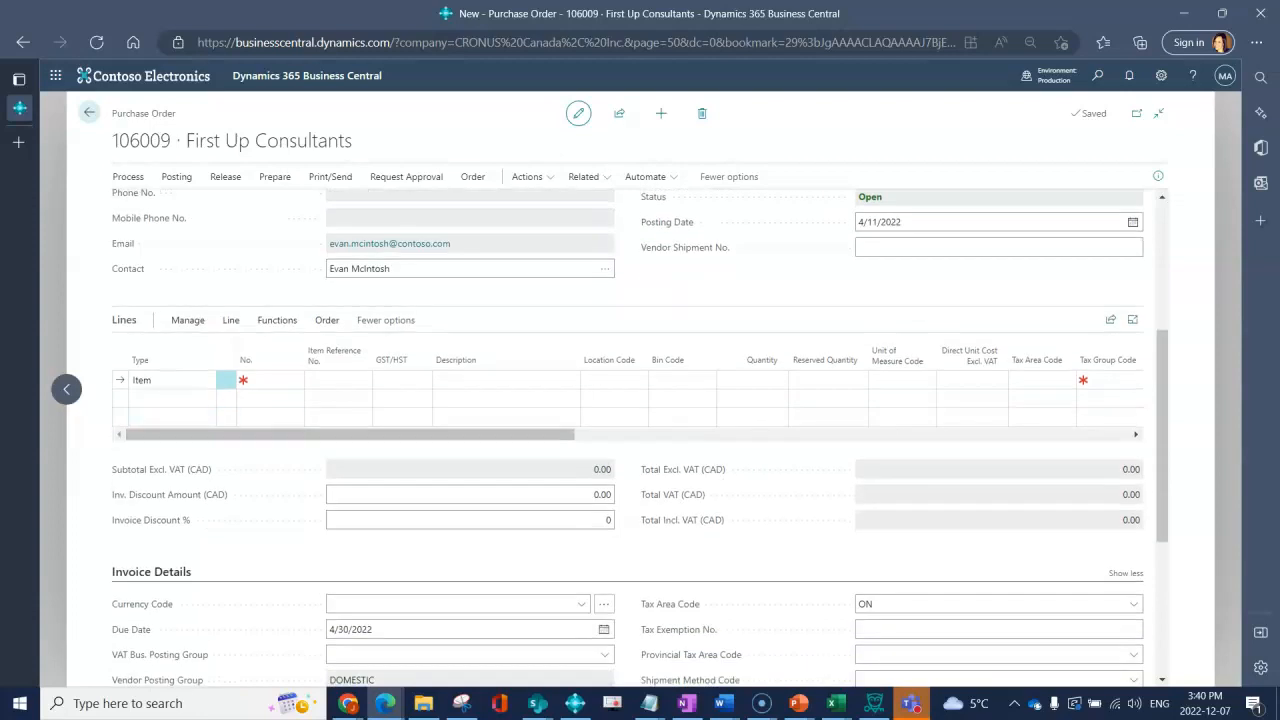
{"action": "scroll", "coordinate": [1042, 416], "scroll_direction": "down", "scroll_amount": 3}
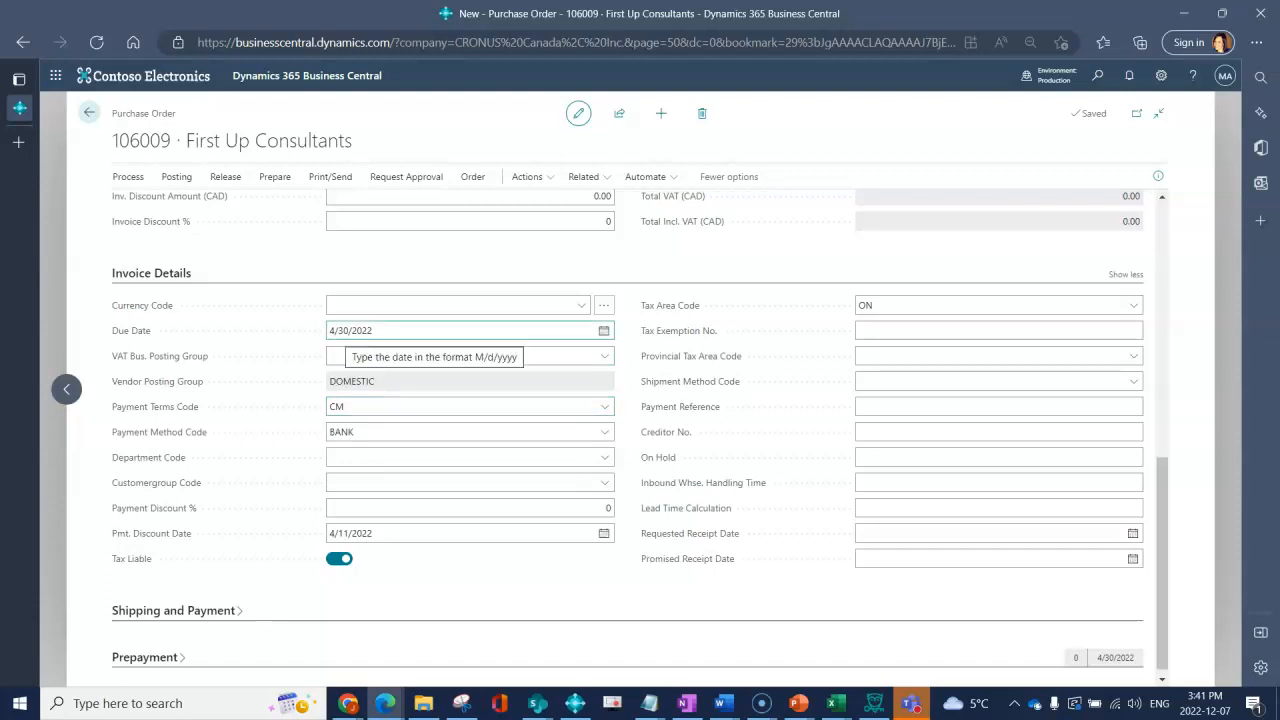
{"action": "left_click", "coordinate": [605, 407]}
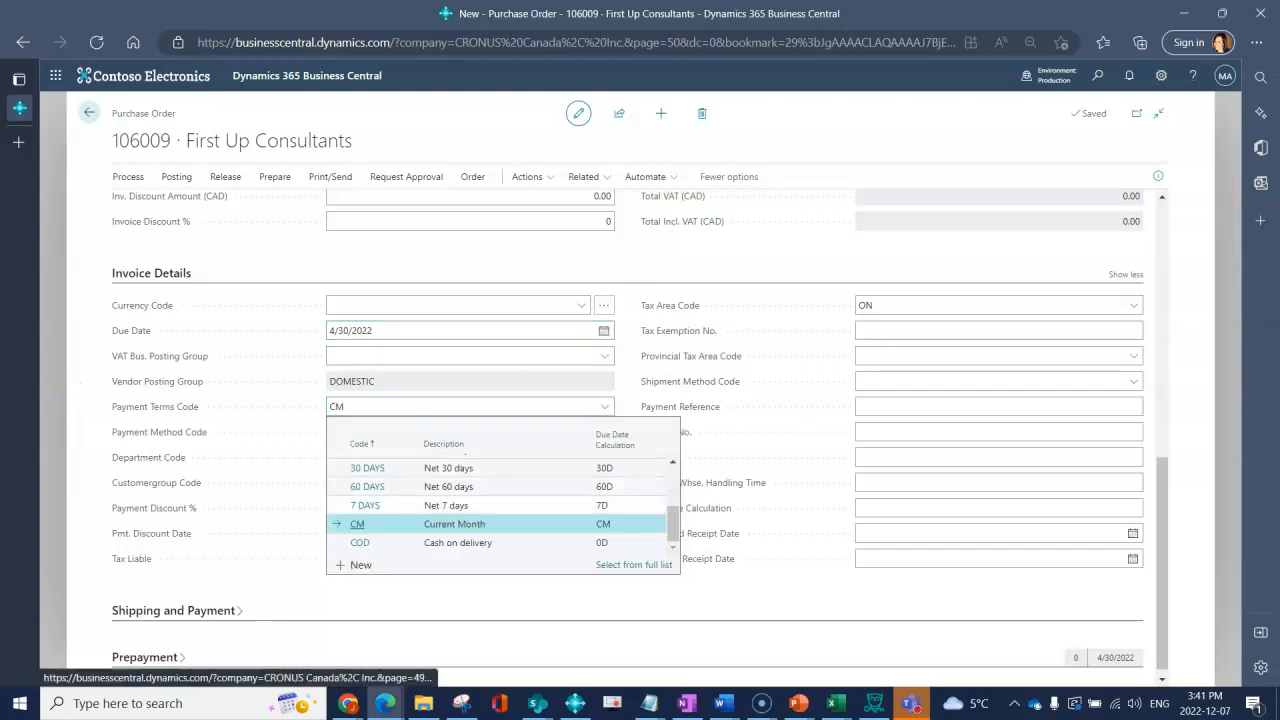
{"action": "left_click", "coordinate": [360, 542]}
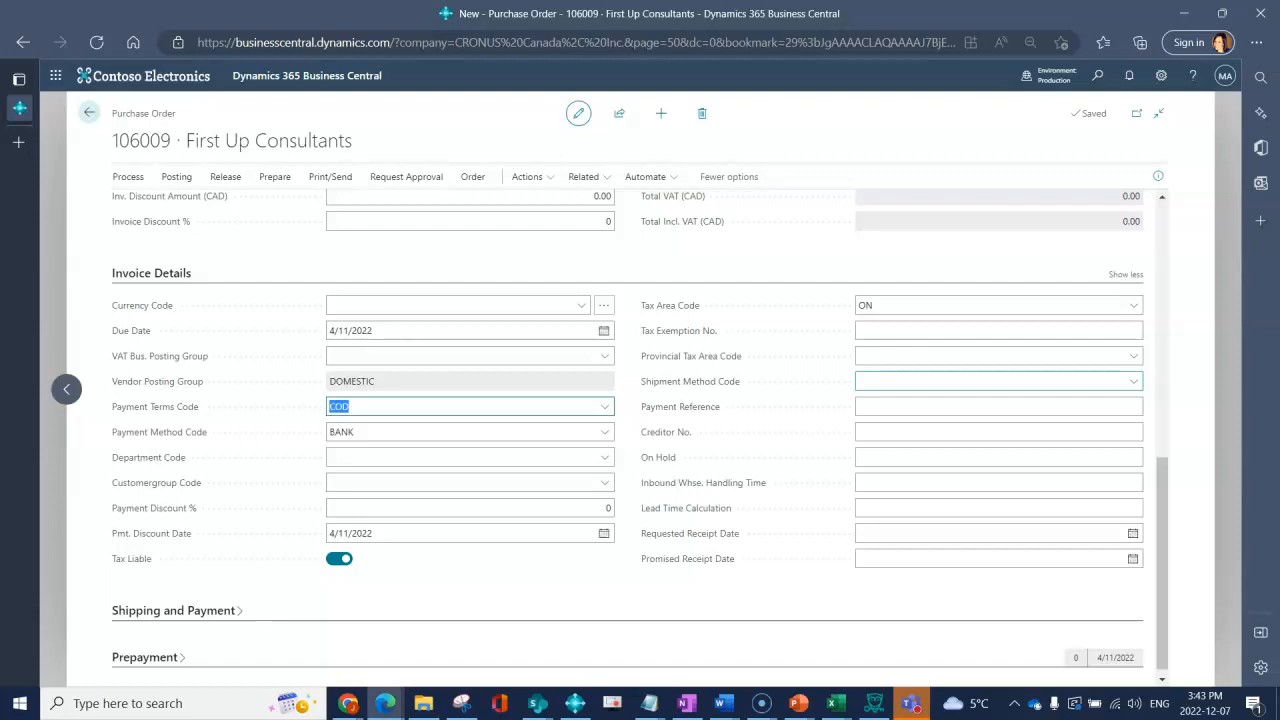
- Review the full list of shipment methods for Shipment Method Code and leave it without choosing one
{"action": "left_click", "coordinate": [1133, 381]}
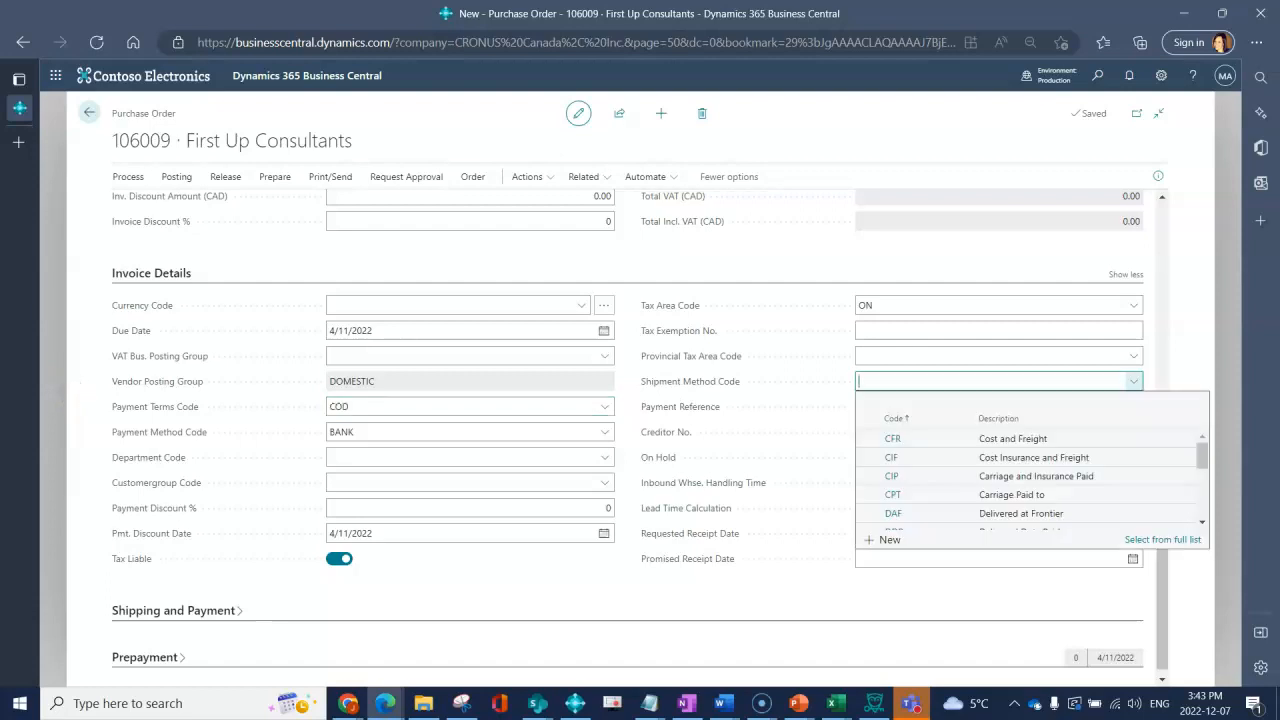
{"action": "scroll", "coordinate": [1030, 480], "scroll_direction": "down", "scroll_amount": 1}
{"action": "scroll", "coordinate": [1030, 478], "scroll_direction": "down", "scroll_amount": 5}
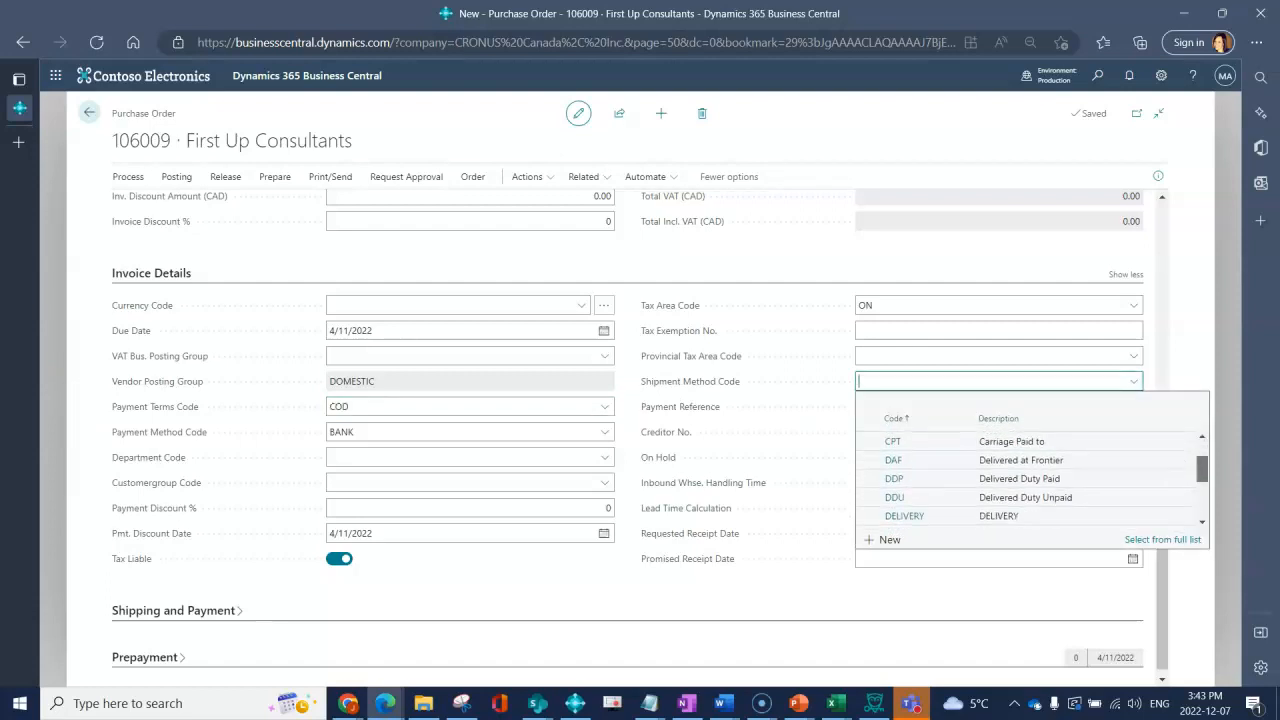
{"action": "left_click_drag", "start_coordinate": [1202, 500], "coordinate": [1202, 504]}
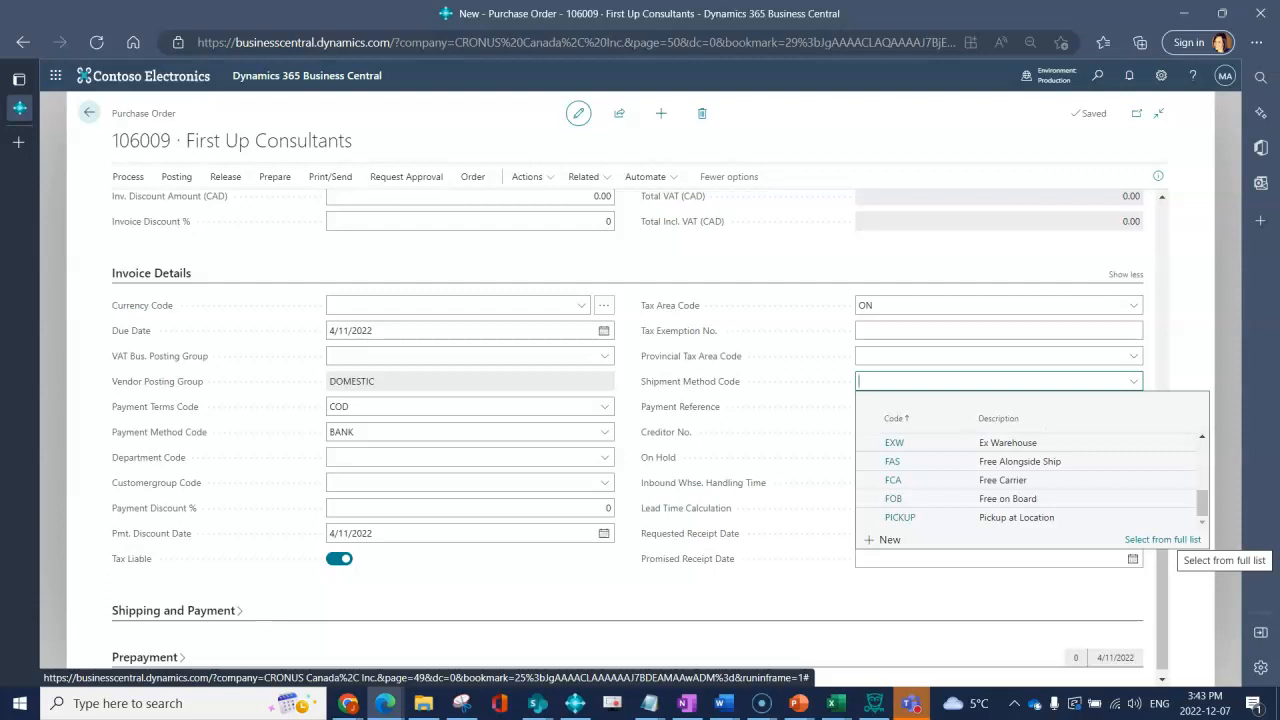
{"action": "left_click", "coordinate": [1163, 540]}
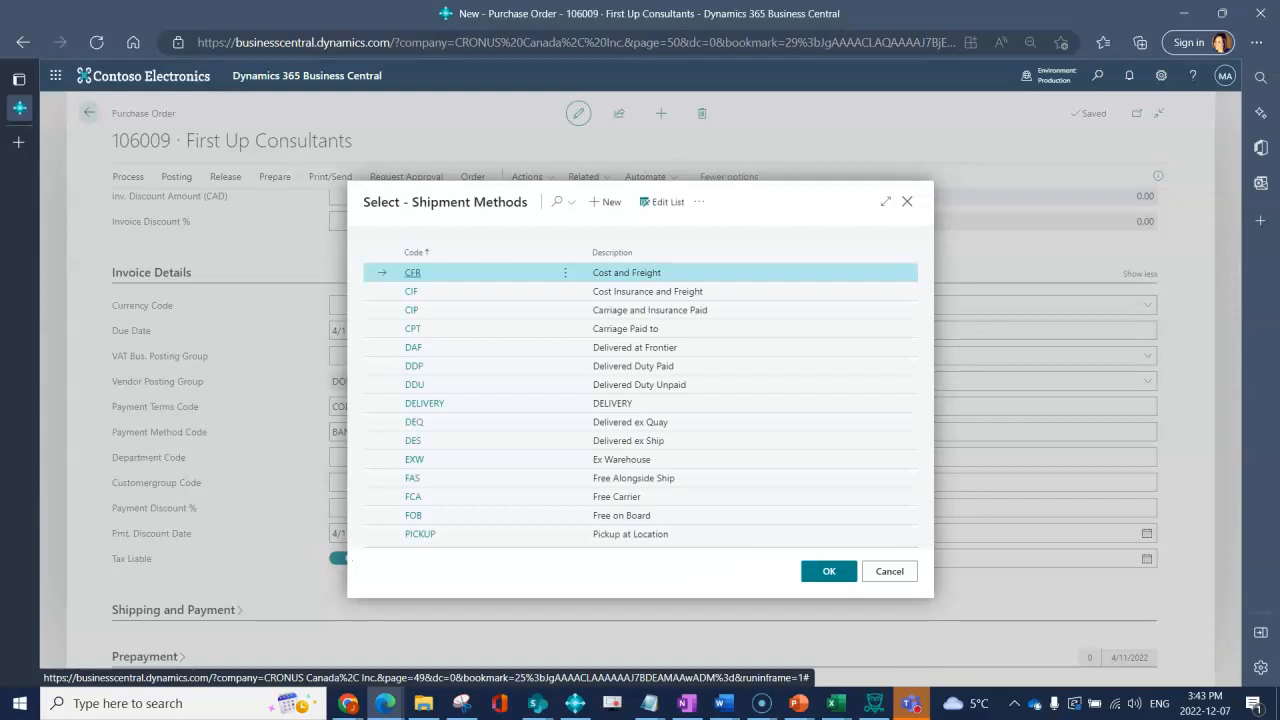
{"action": "left_click", "coordinate": [565, 310]}
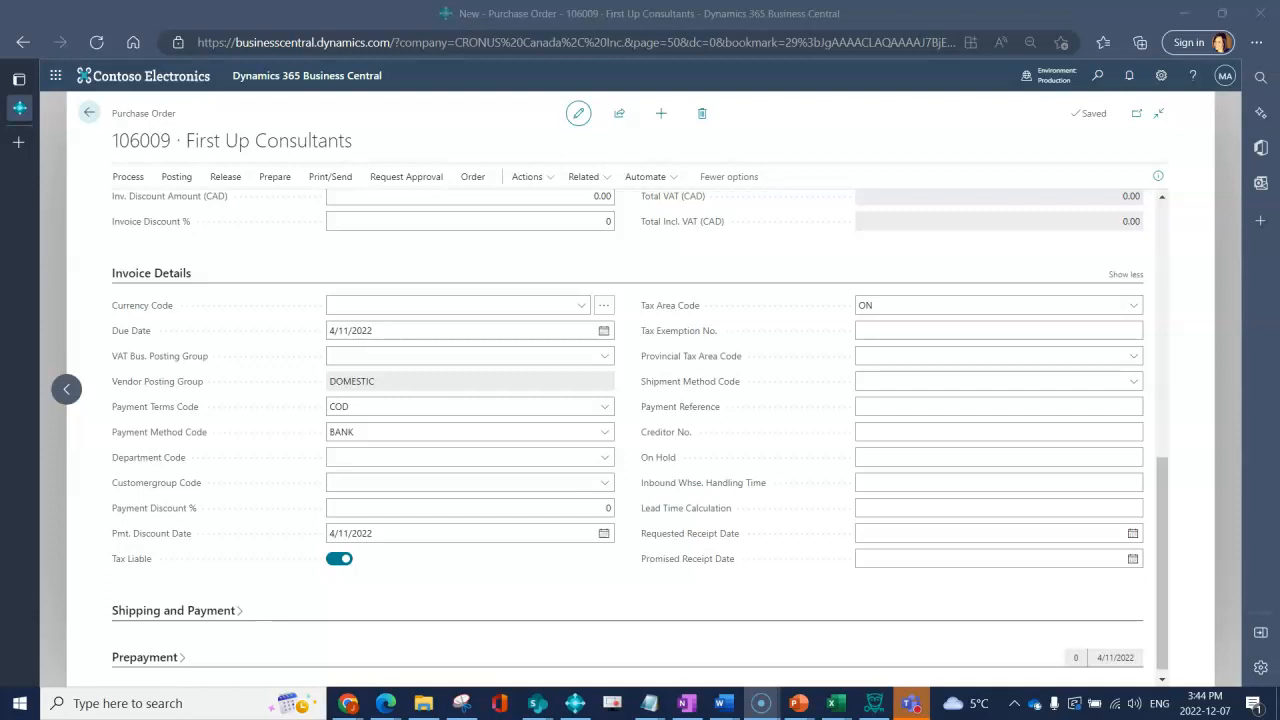
- Set the Inbound Whse. Handling Time in Invoice Details to 1D
{"action": "left_click", "coordinate": [960, 483]}
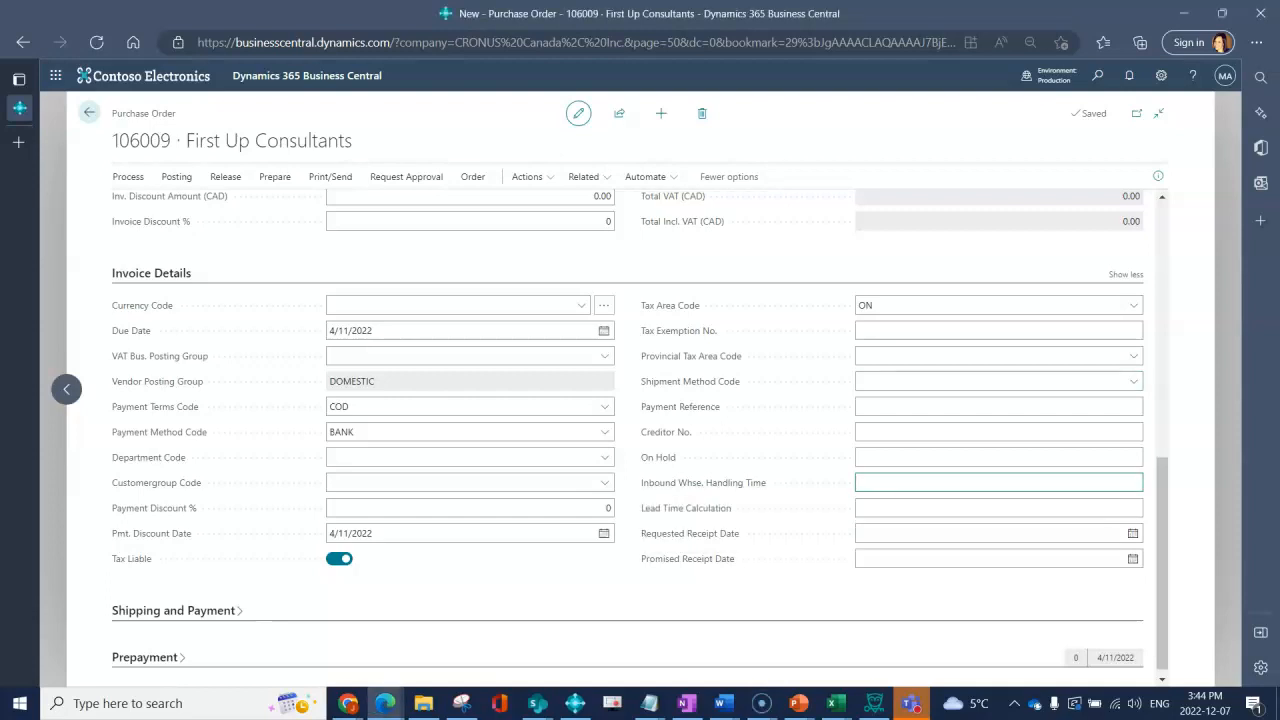
{"action": "type", "text": "1d"}
{"action": "key", "text": "Tab"}
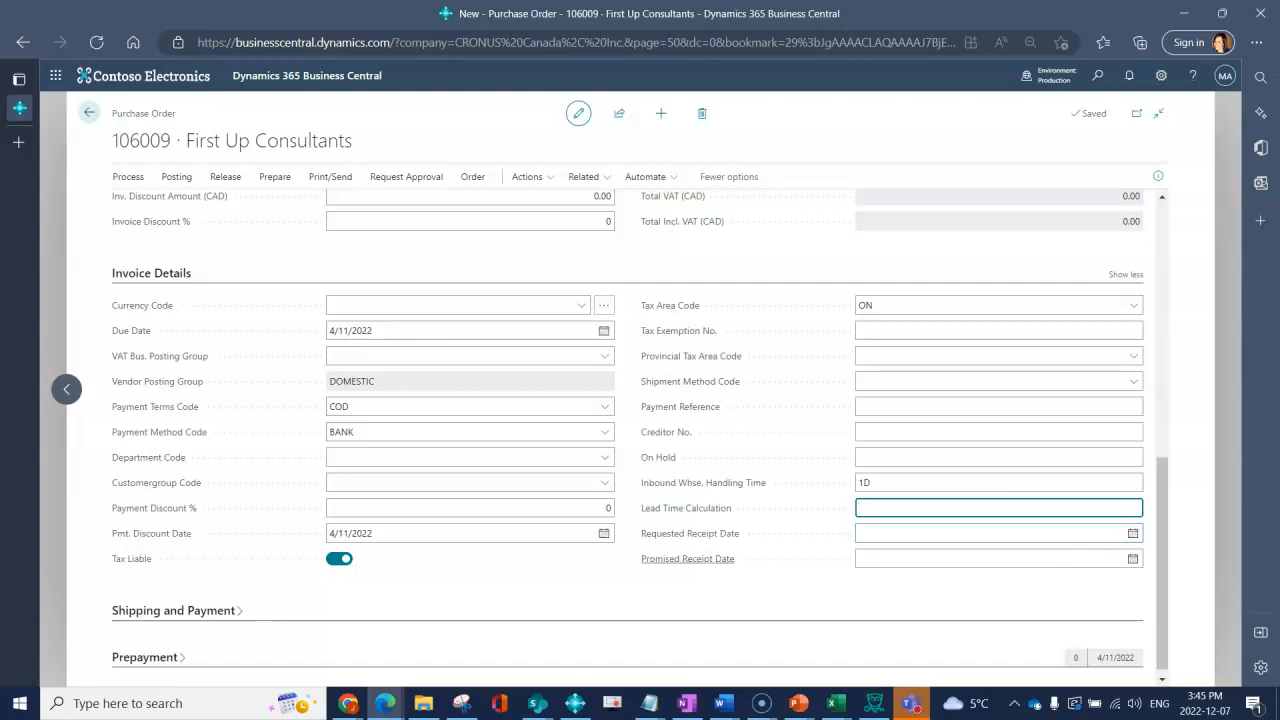
- Check the Promised Receipt Date calendar without picking a date and review the Expected Receipt Date in General
{"action": "mouse_move", "coordinate": [688, 558]}
{"action": "left_click", "coordinate": [895, 557]}
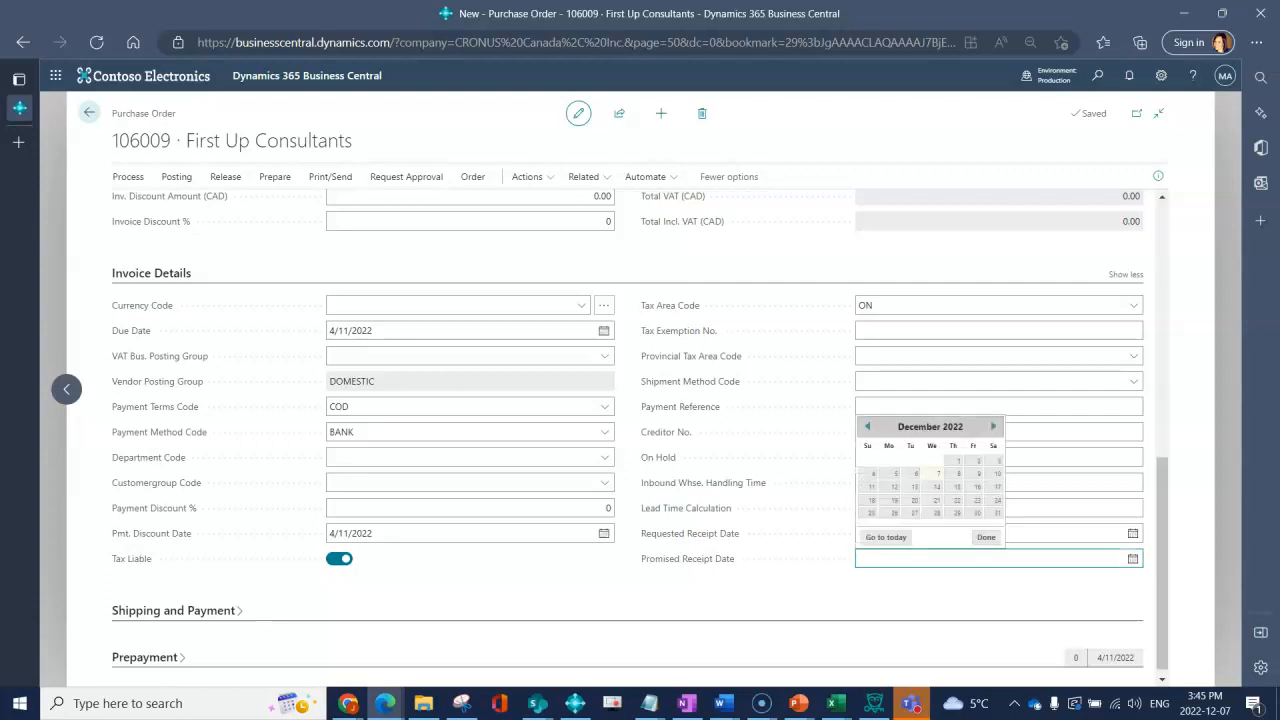
{"action": "key", "text": "Escape"}
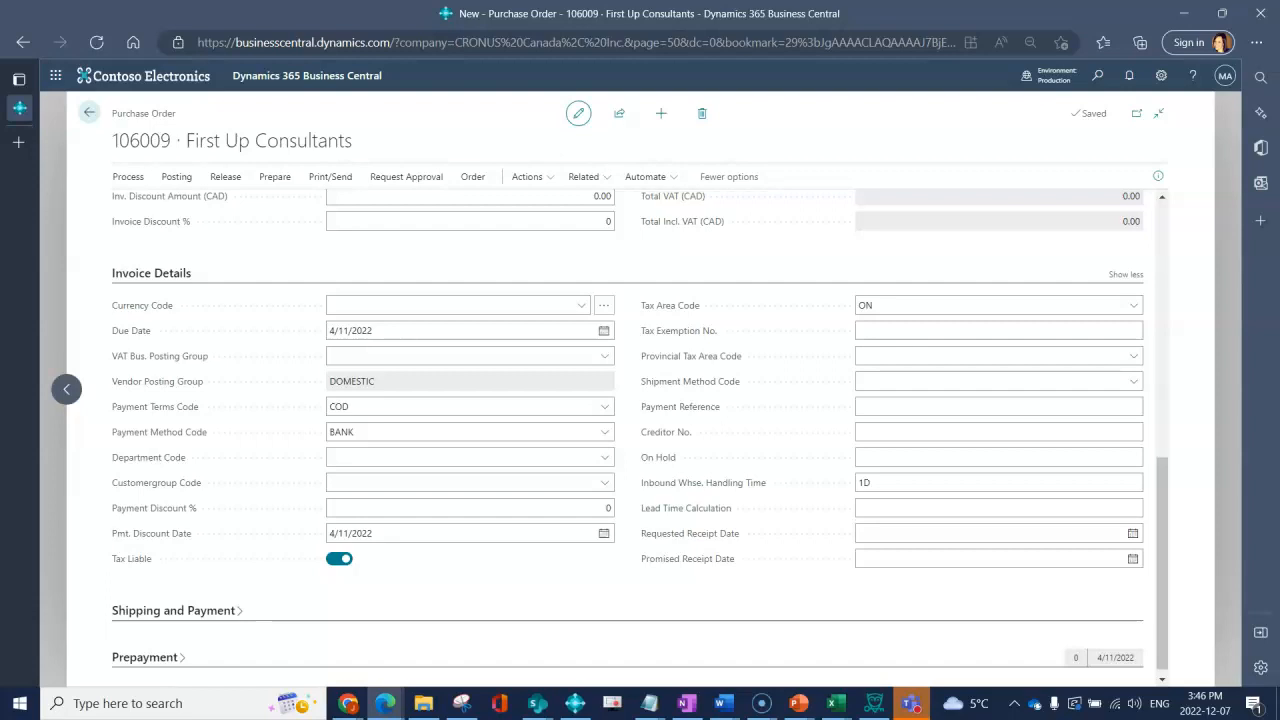
{"action": "scroll", "coordinate": [998, 318], "scroll_direction": "up", "scroll_amount": 8}
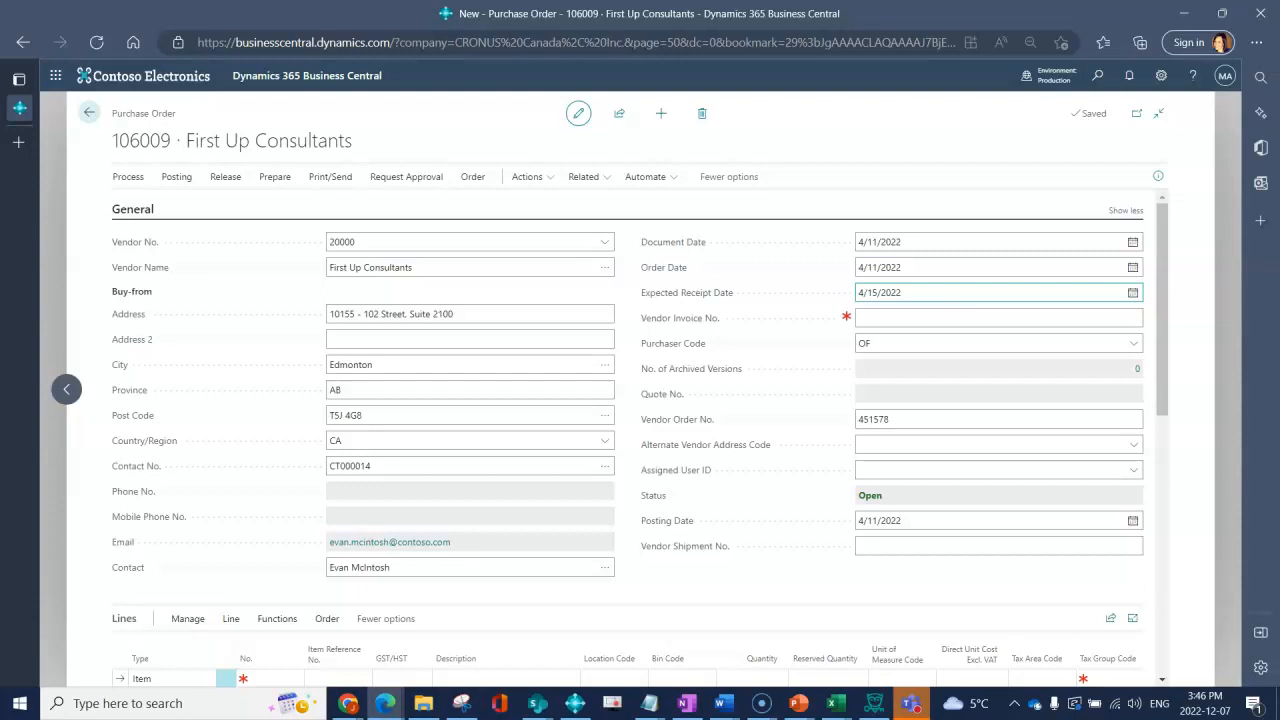
- Expand the Shipping and Payment section and examine the Ship-to address options without changing the selection
{"action": "scroll", "coordinate": [998, 318], "scroll_direction": "down", "scroll_amount": 8}
{"action": "left_click", "coordinate": [174, 603]}
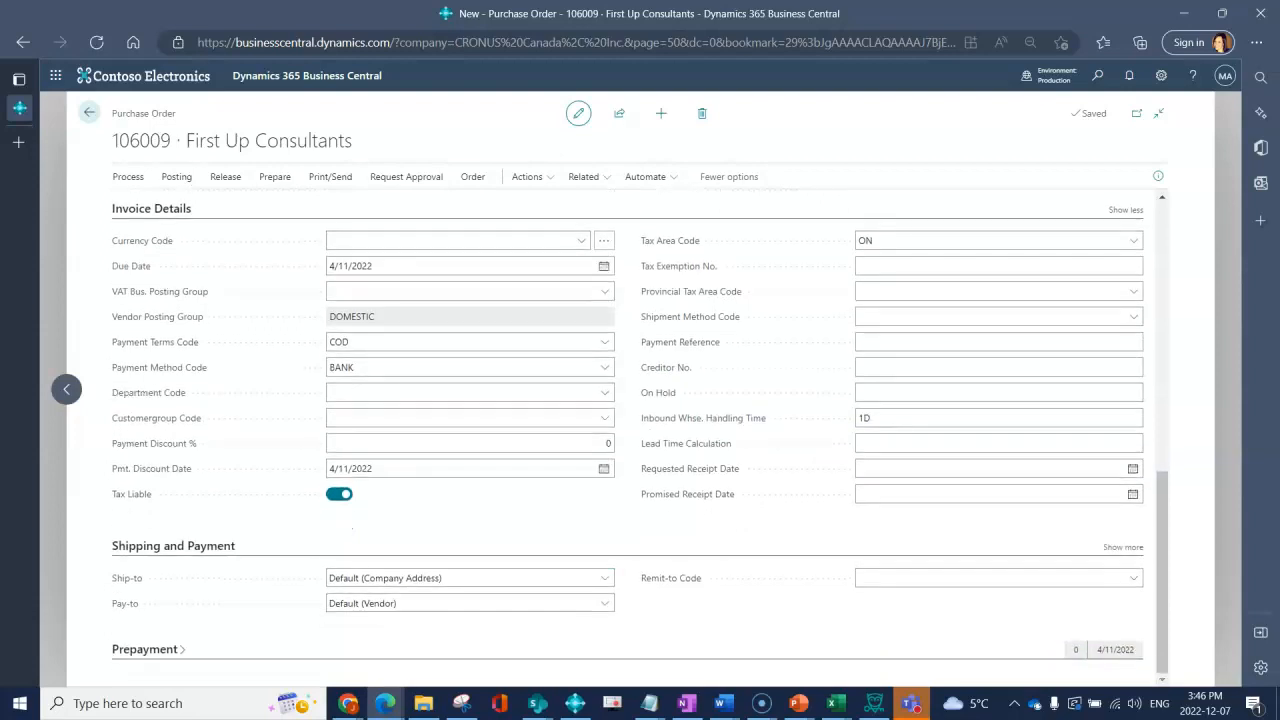
{"action": "mouse_move", "coordinate": [127, 578]}
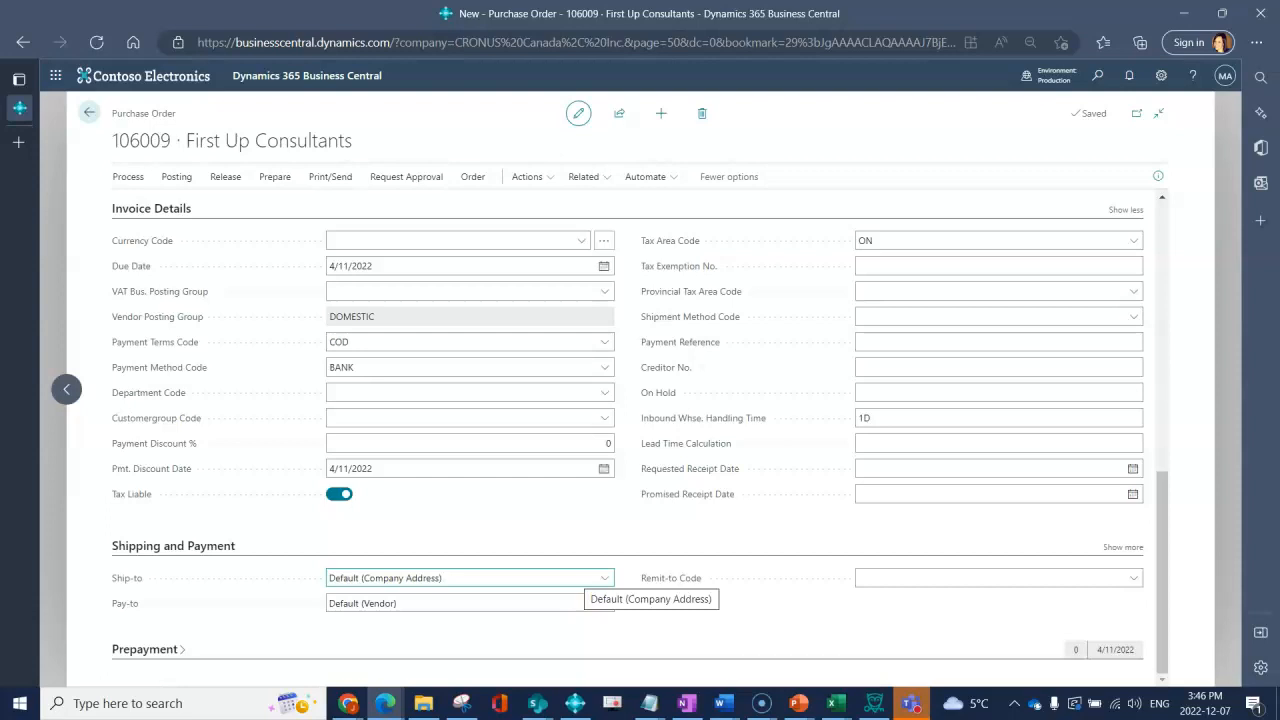
{"action": "left_click", "coordinate": [603, 578]}
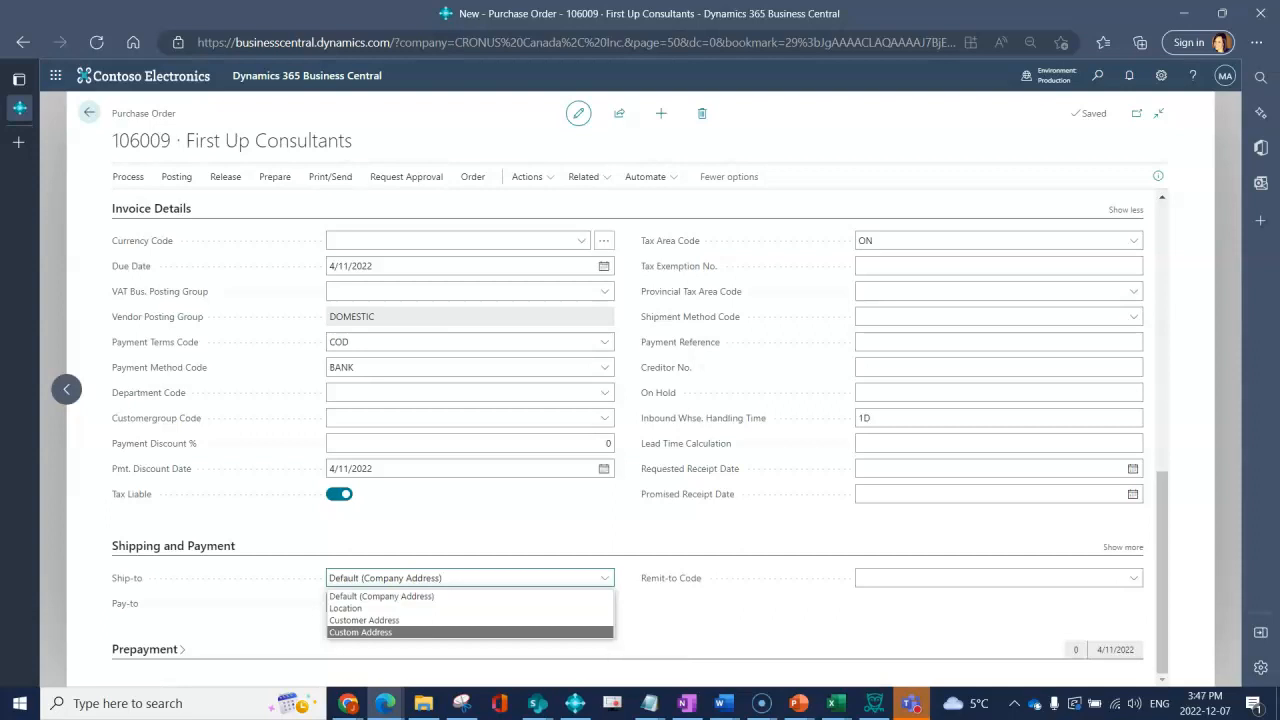
{"action": "left_click", "coordinate": [604, 578]}
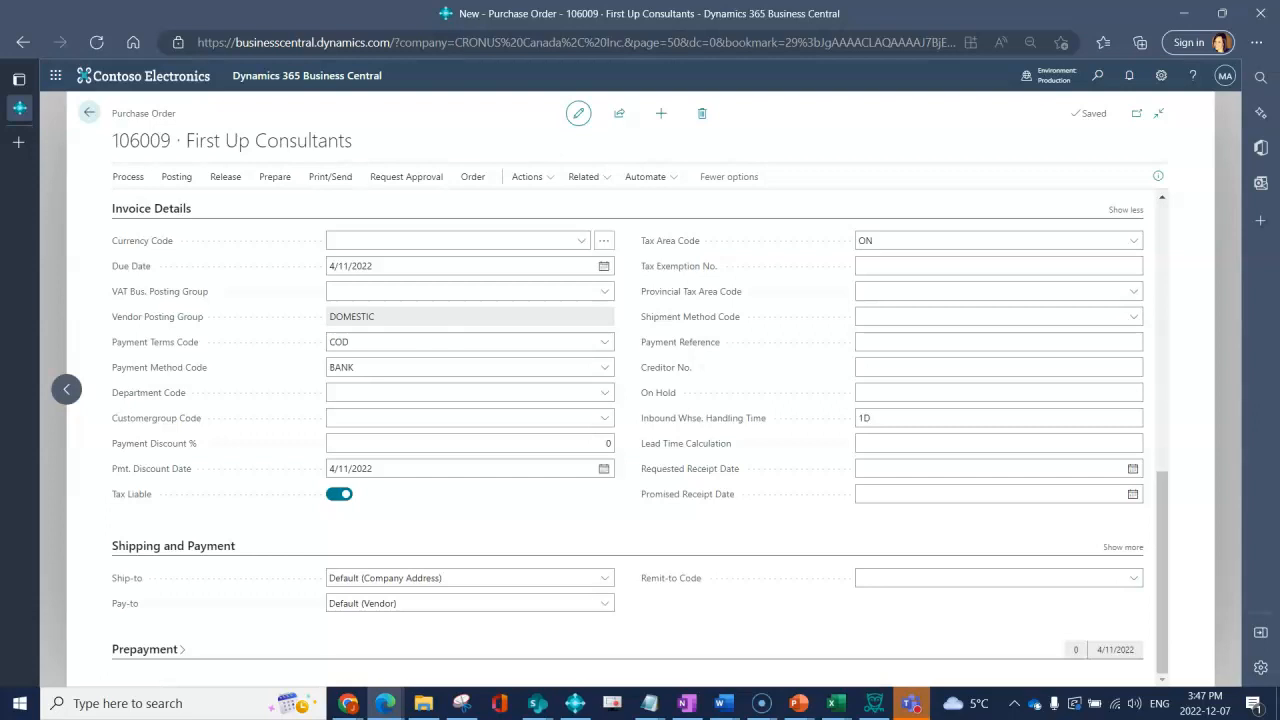
- Check the Remit-to Code choices and expand the Prepayment section to view its fields
{"action": "left_click", "coordinate": [1134, 578]}
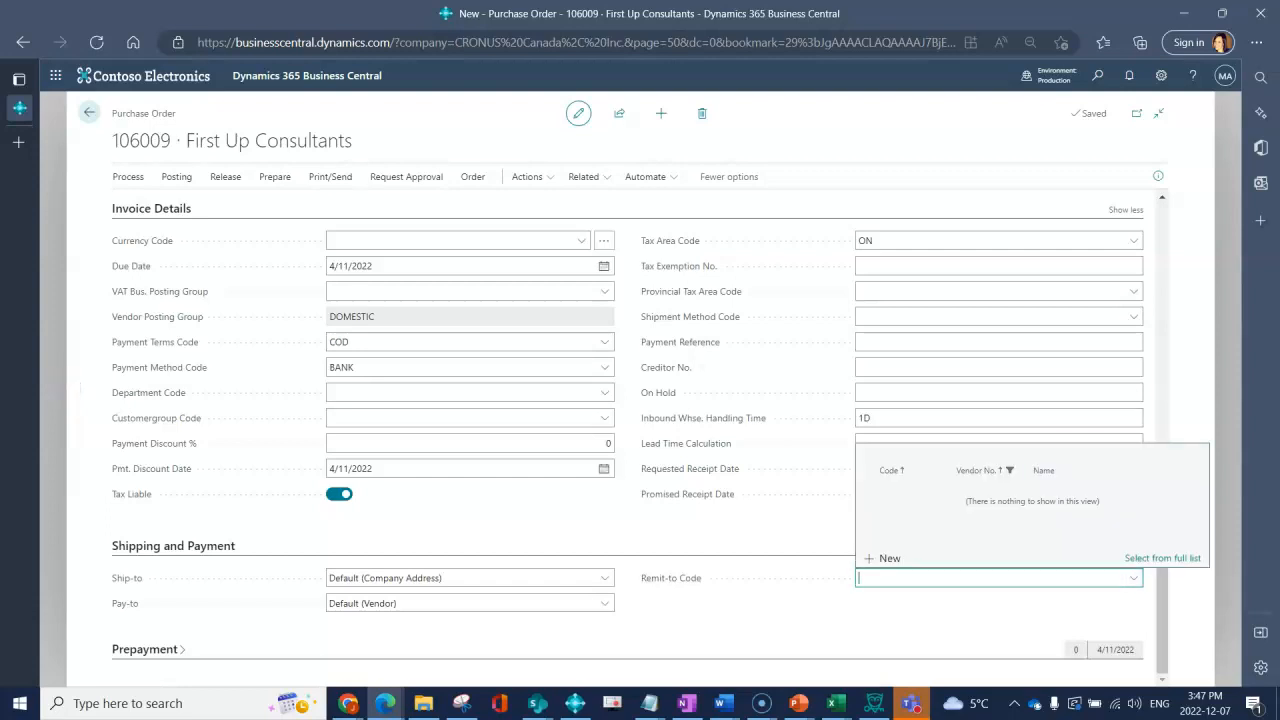
{"action": "key", "text": "Escape"}
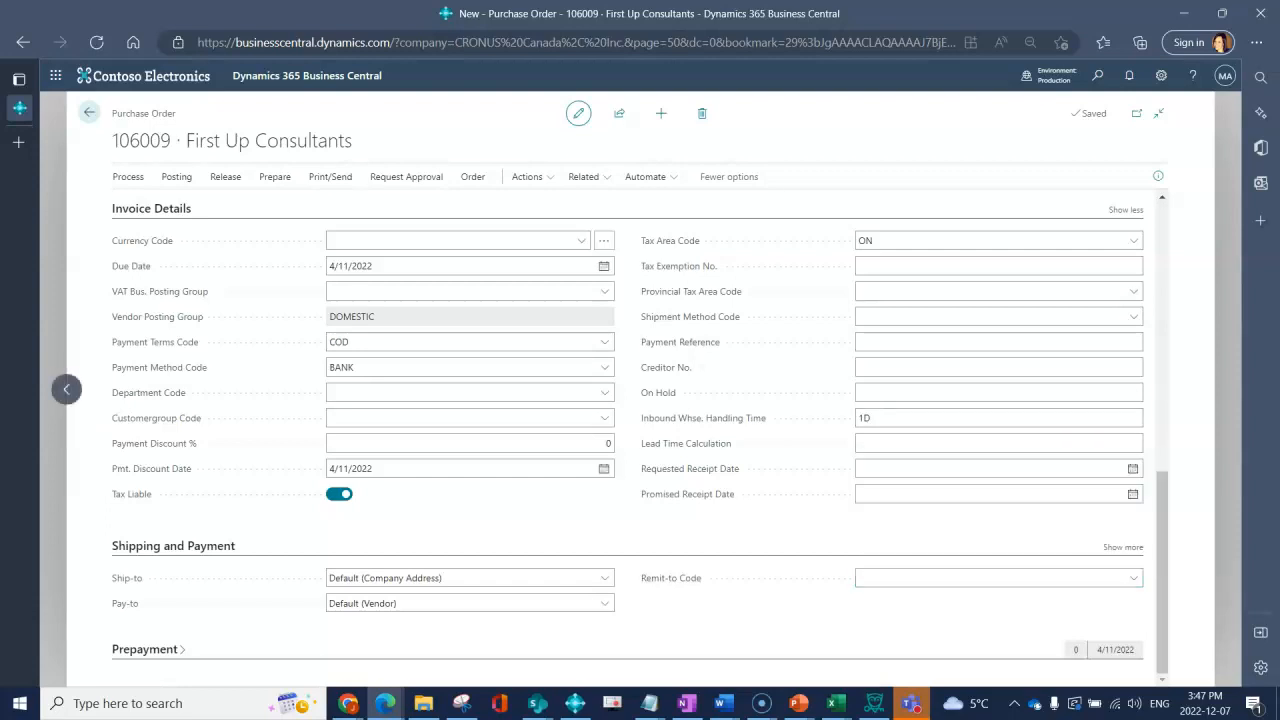
{"action": "left_click", "coordinate": [146, 649]}
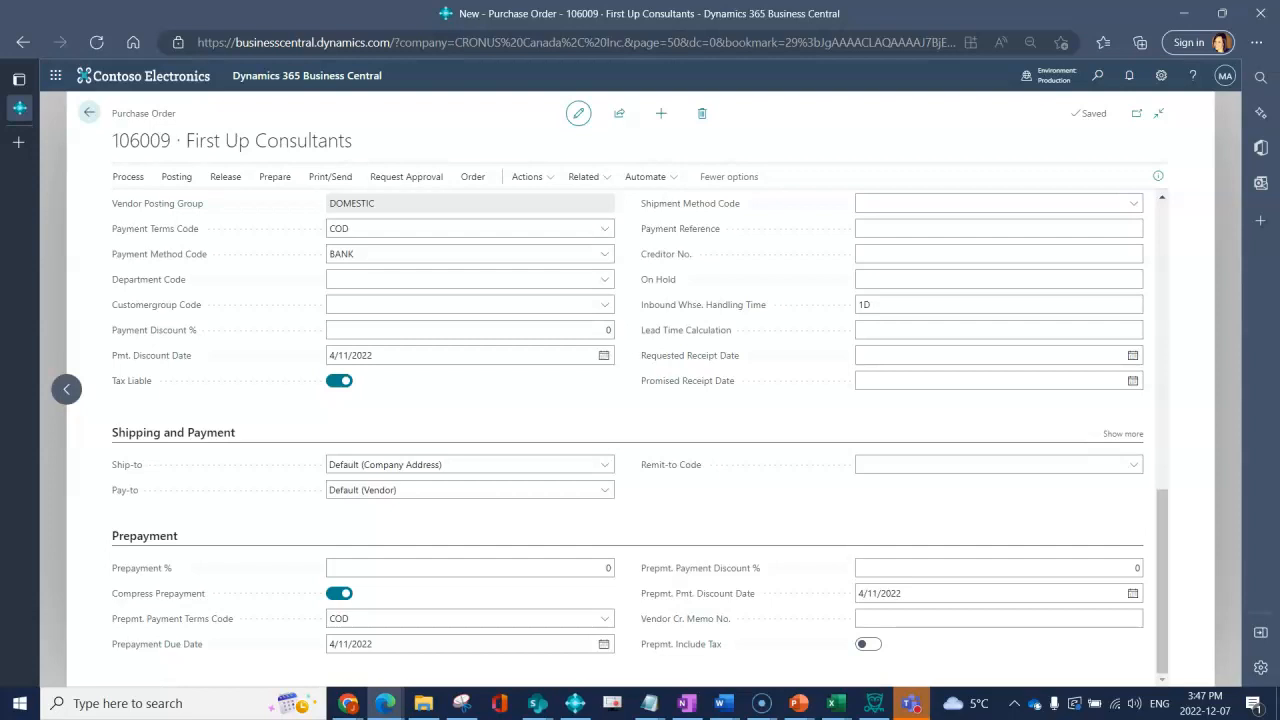
- Review the line type options and choose Item as the Type of the first purchase line
{"action": "scroll", "coordinate": [640, 438], "scroll_direction": "up", "scroll_amount": 15}
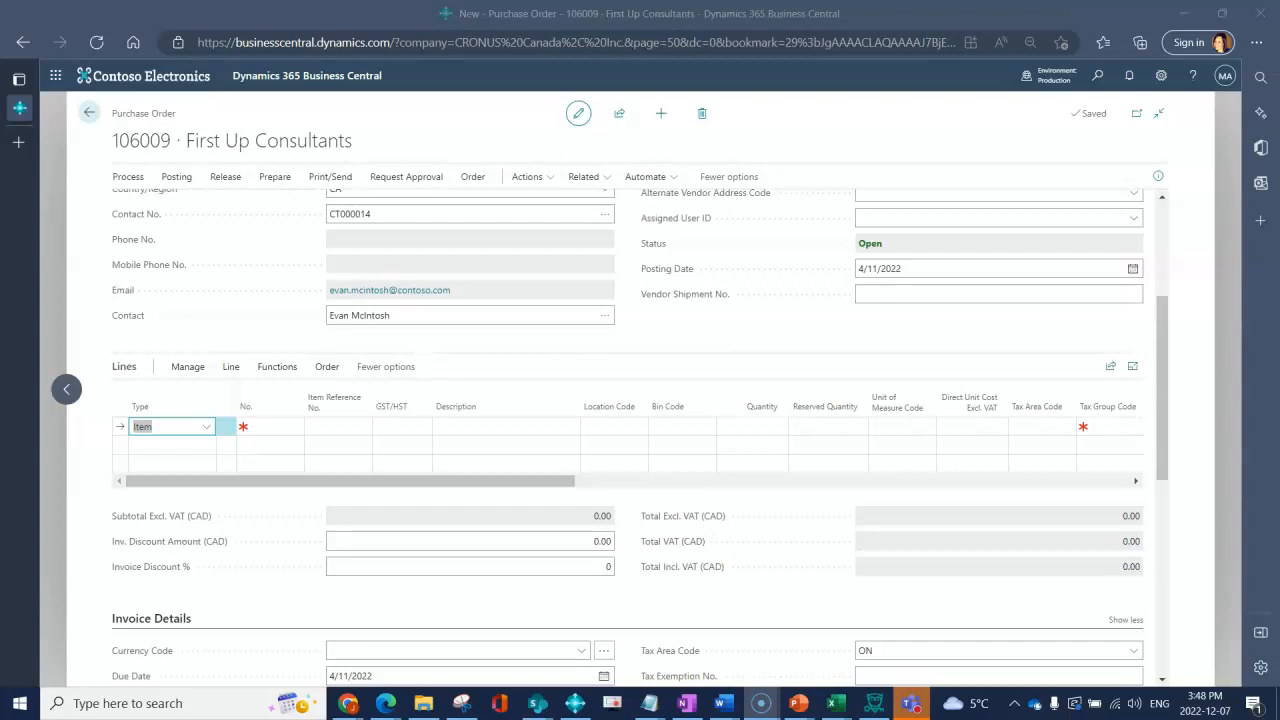
{"action": "left_click", "coordinate": [206, 427]}
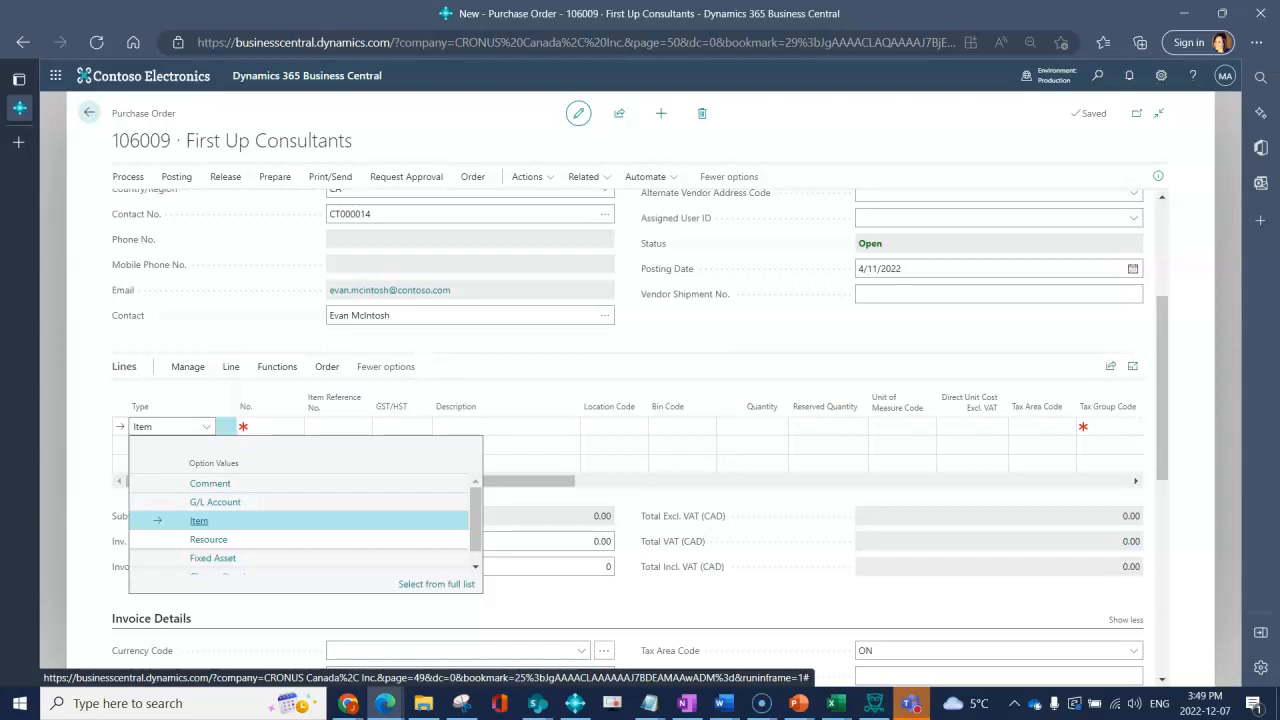
{"action": "scroll", "coordinate": [305, 520], "scroll_direction": "down", "scroll_amount": 1}
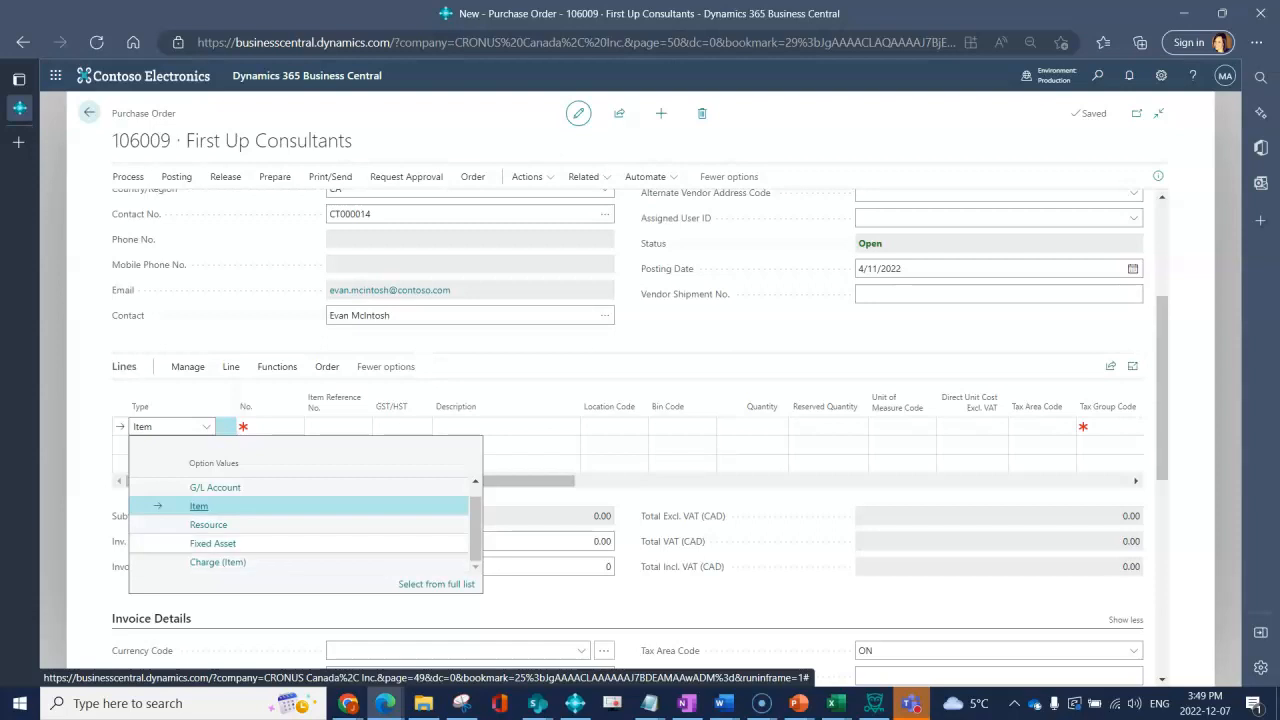
{"action": "scroll", "coordinate": [300, 525], "scroll_direction": "up", "scroll_amount": 1}
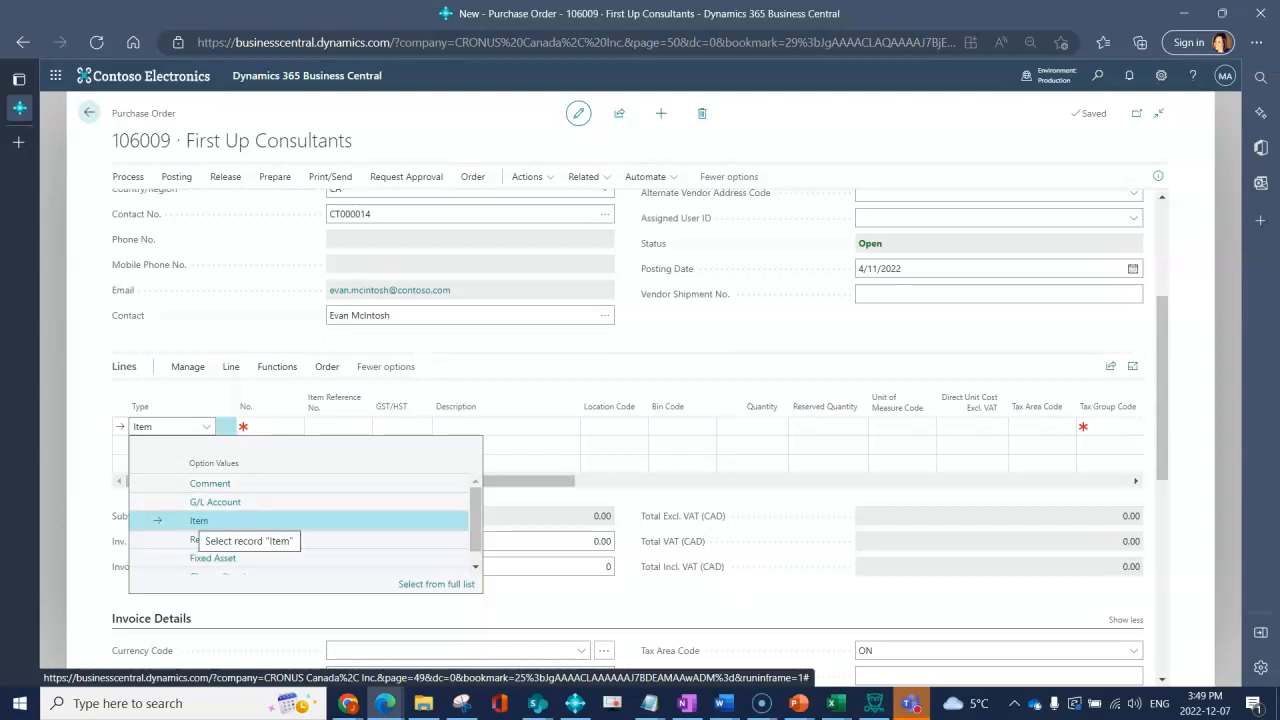
{"action": "left_click", "coordinate": [199, 520]}
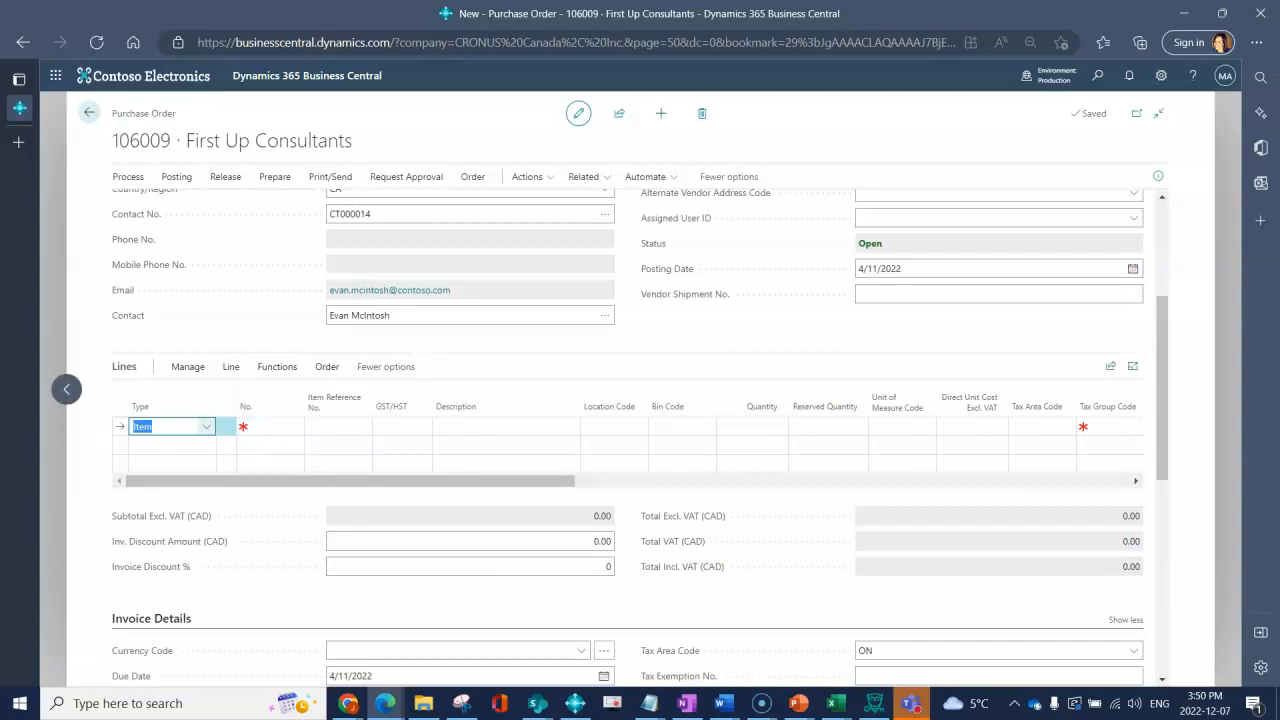
- Select item 1906-S, ATHENS Mobile Pedestal, as the No. of the first purchase line
{"action": "key", "text": "Tab"}
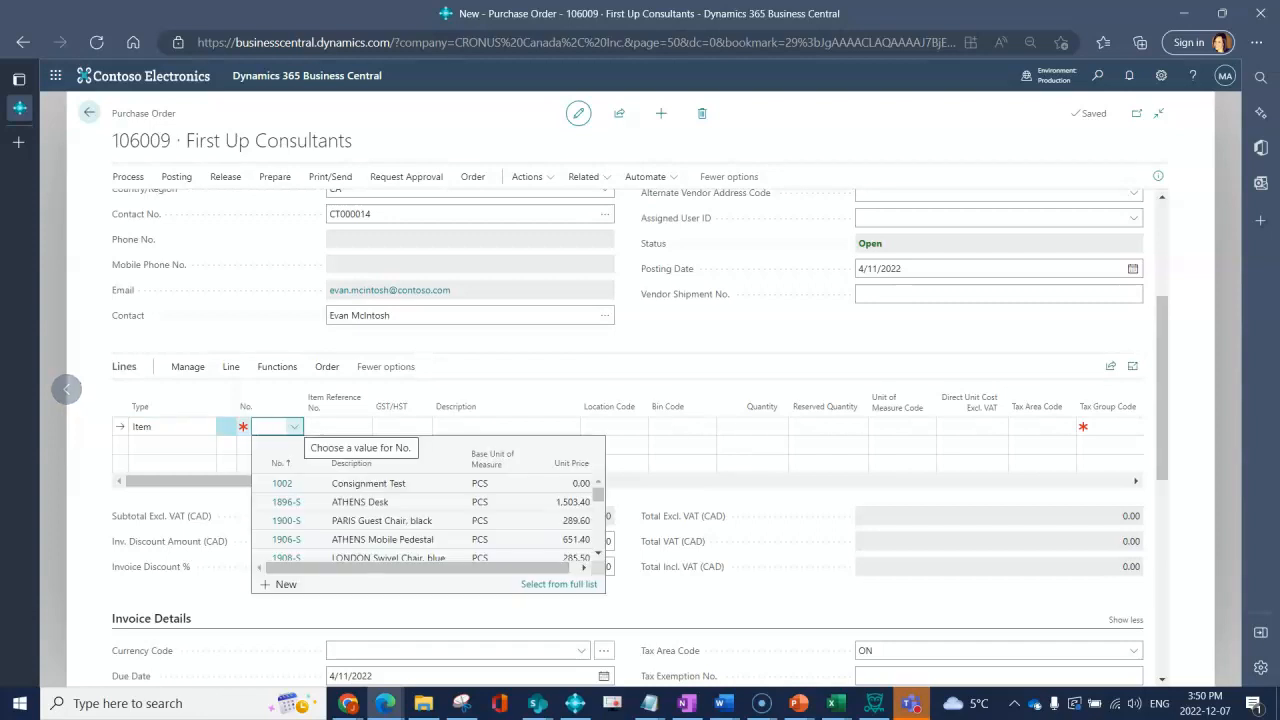
{"action": "left_click", "coordinate": [598, 553]}
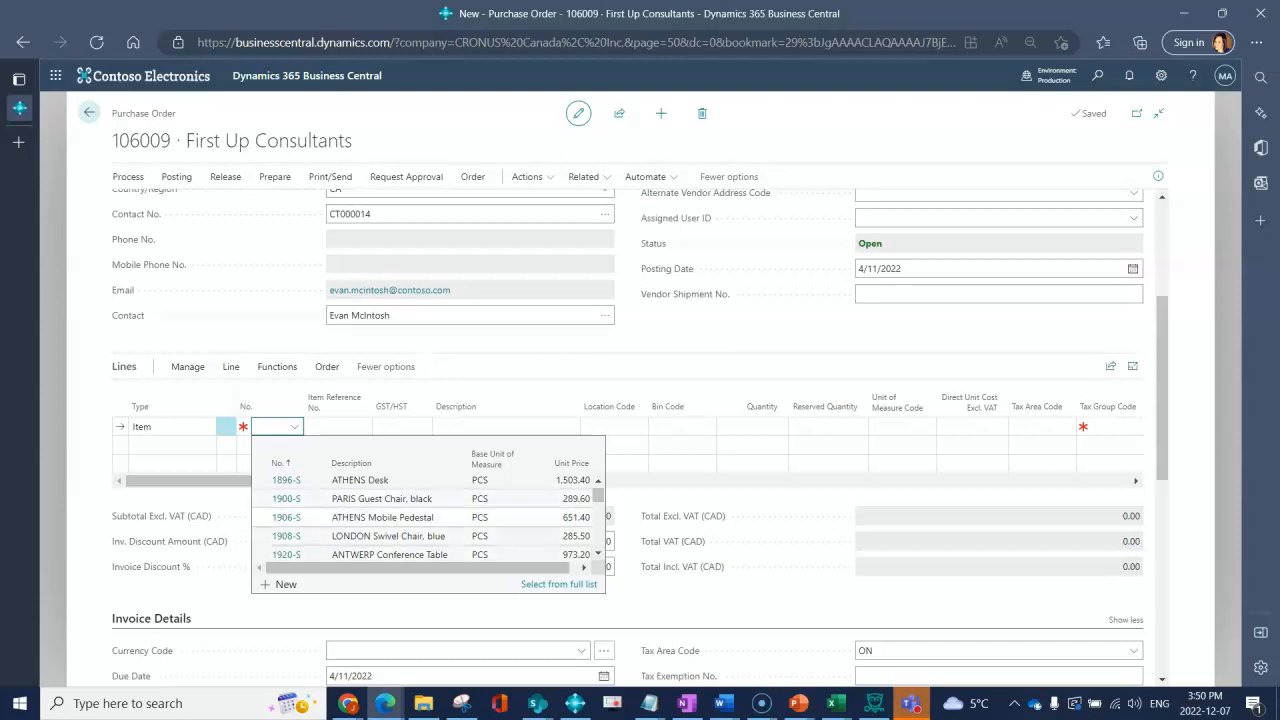
{"action": "left_click", "coordinate": [382, 517]}
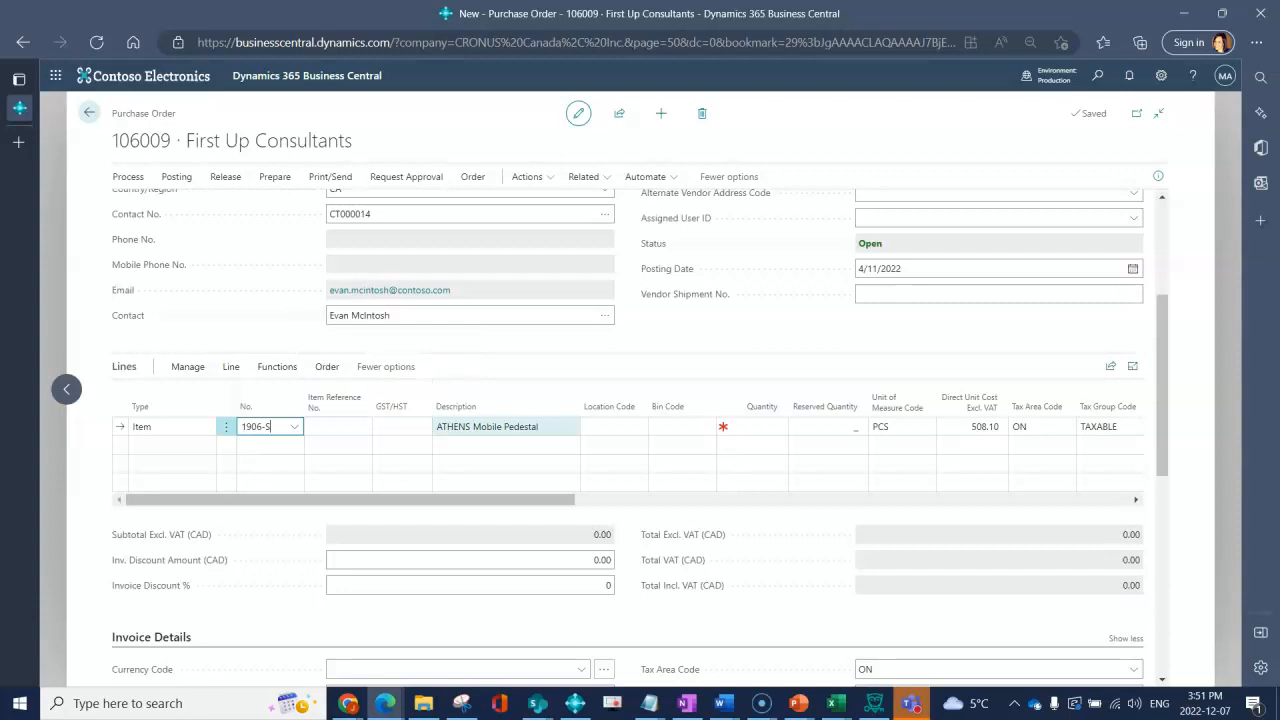
- Set the Location Code of the first purchase line to MAIN
{"action": "left_click", "coordinate": [506, 427]}
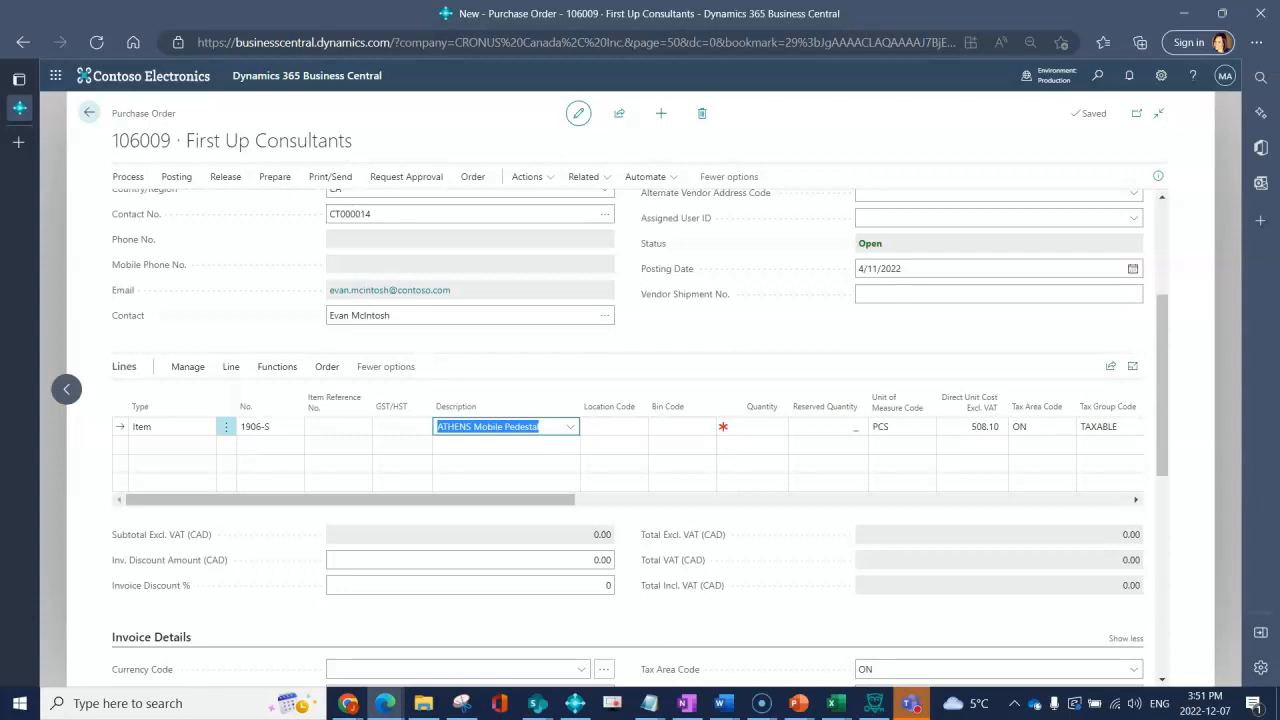
{"action": "left_click", "coordinate": [628, 427]}
{"action": "left_click", "coordinate": [638, 427]}
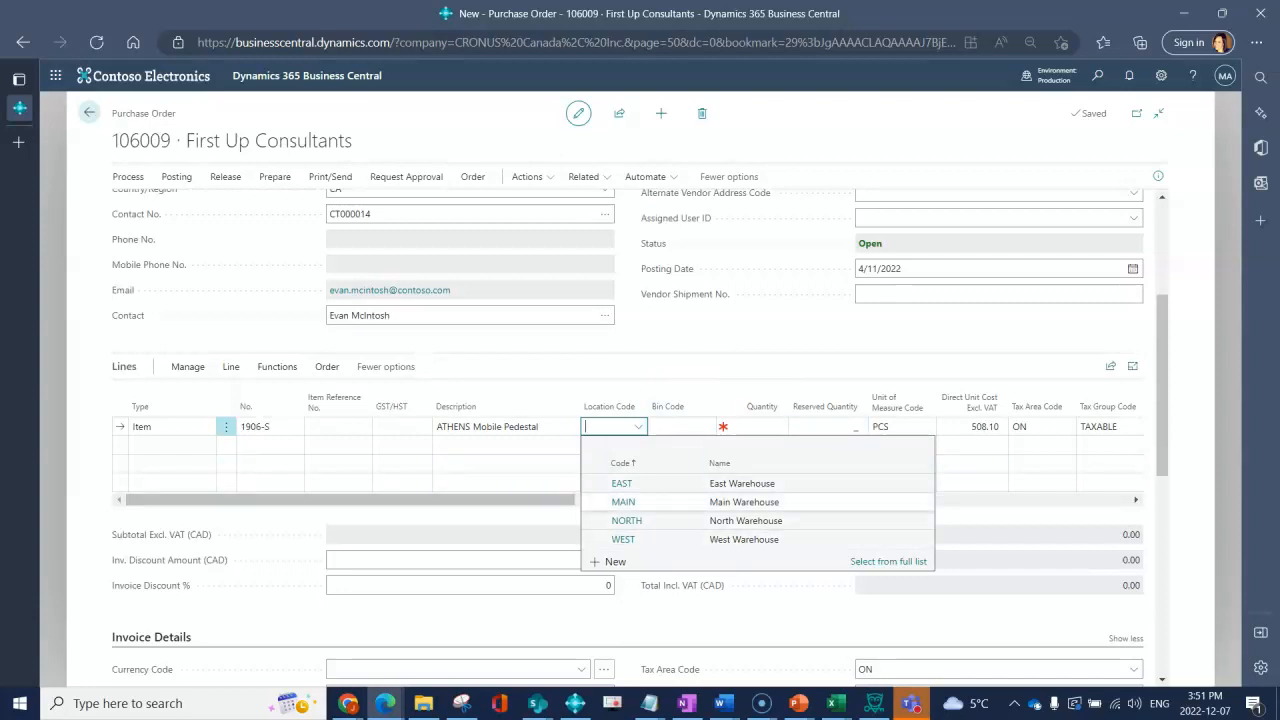
{"action": "left_click", "coordinate": [623, 501]}
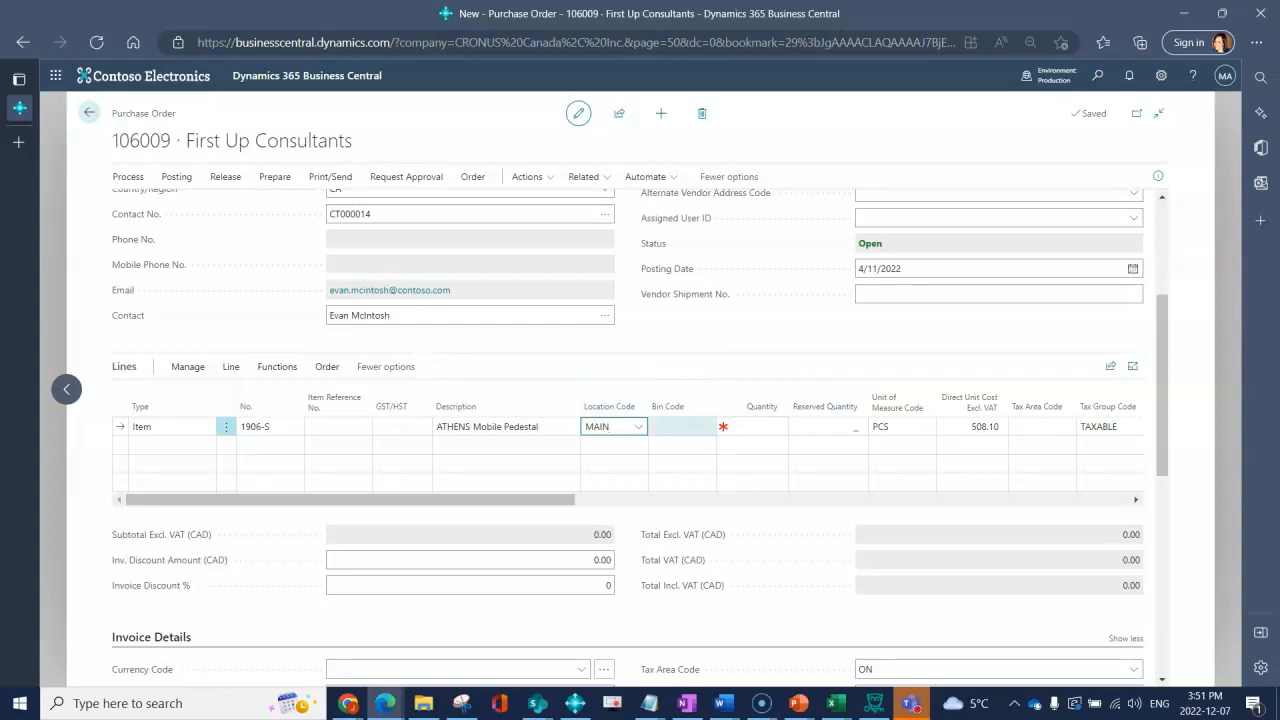
- Leave the first line's Bin Code empty and enter a Quantity of 10
{"action": "left_click", "coordinate": [682, 427]}
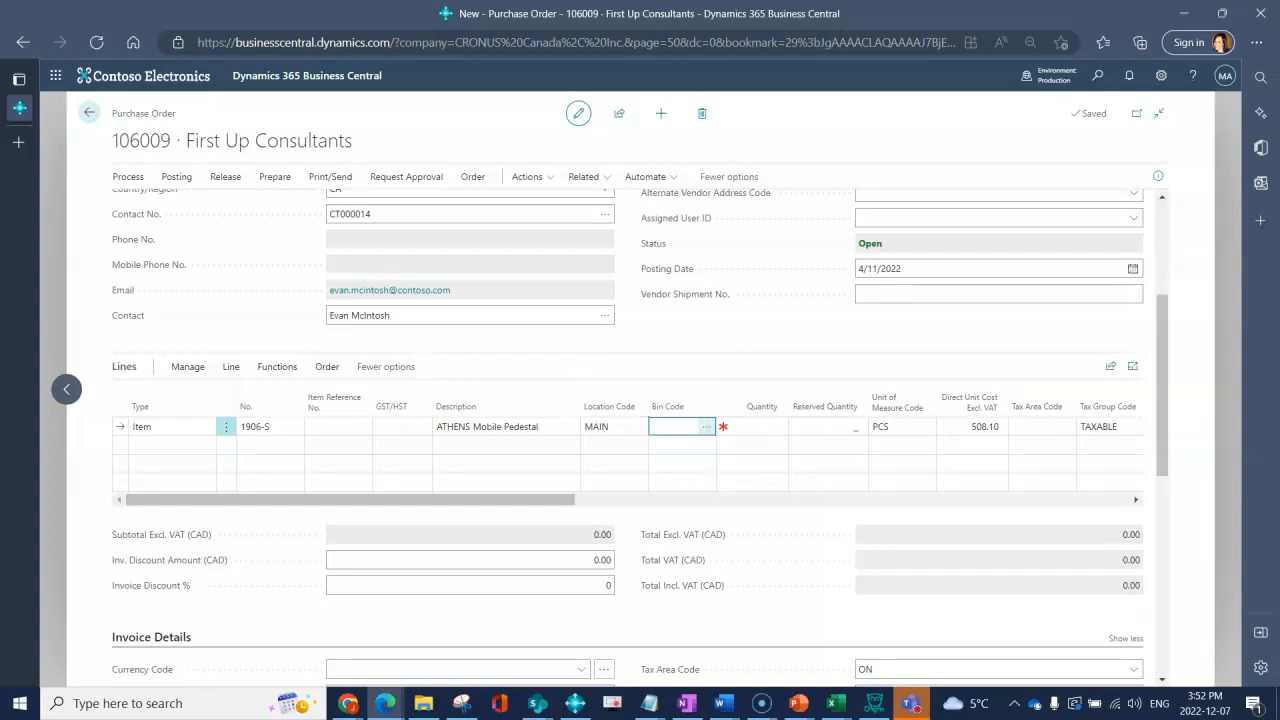
{"action": "left_click", "coordinate": [758, 427]}
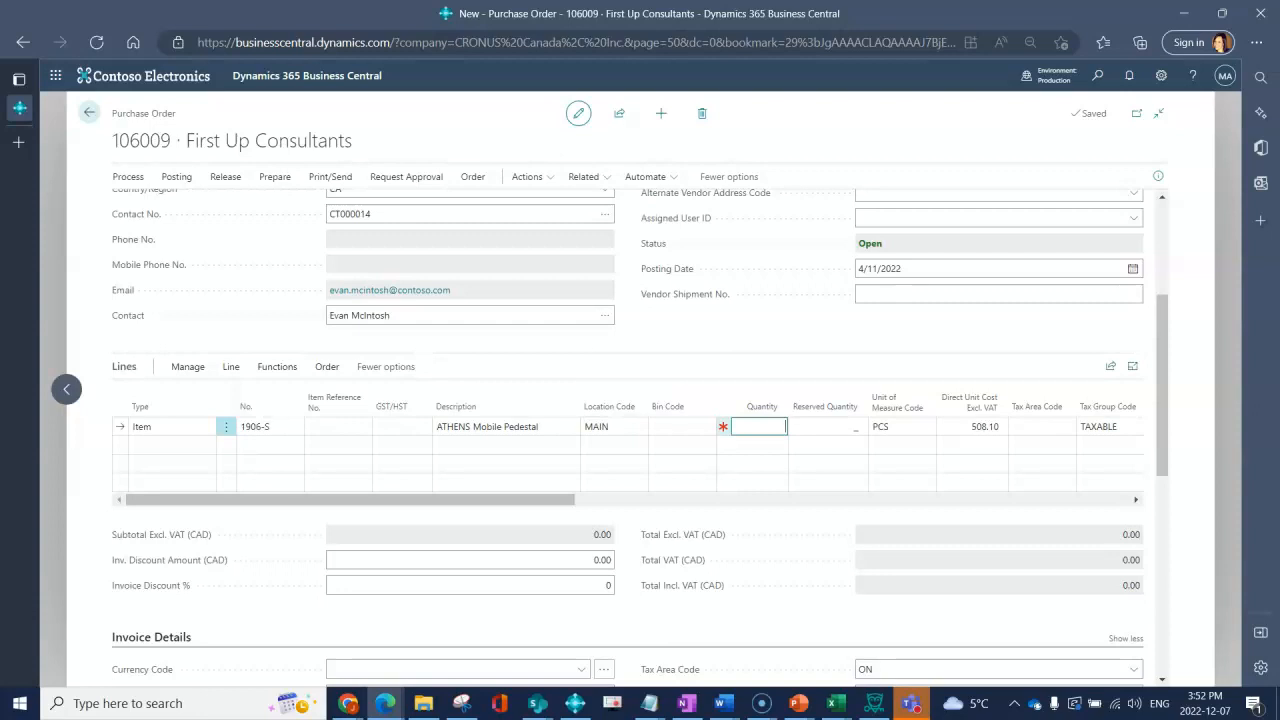
{"action": "type", "text": "10"}
{"action": "key", "text": "Tab"}
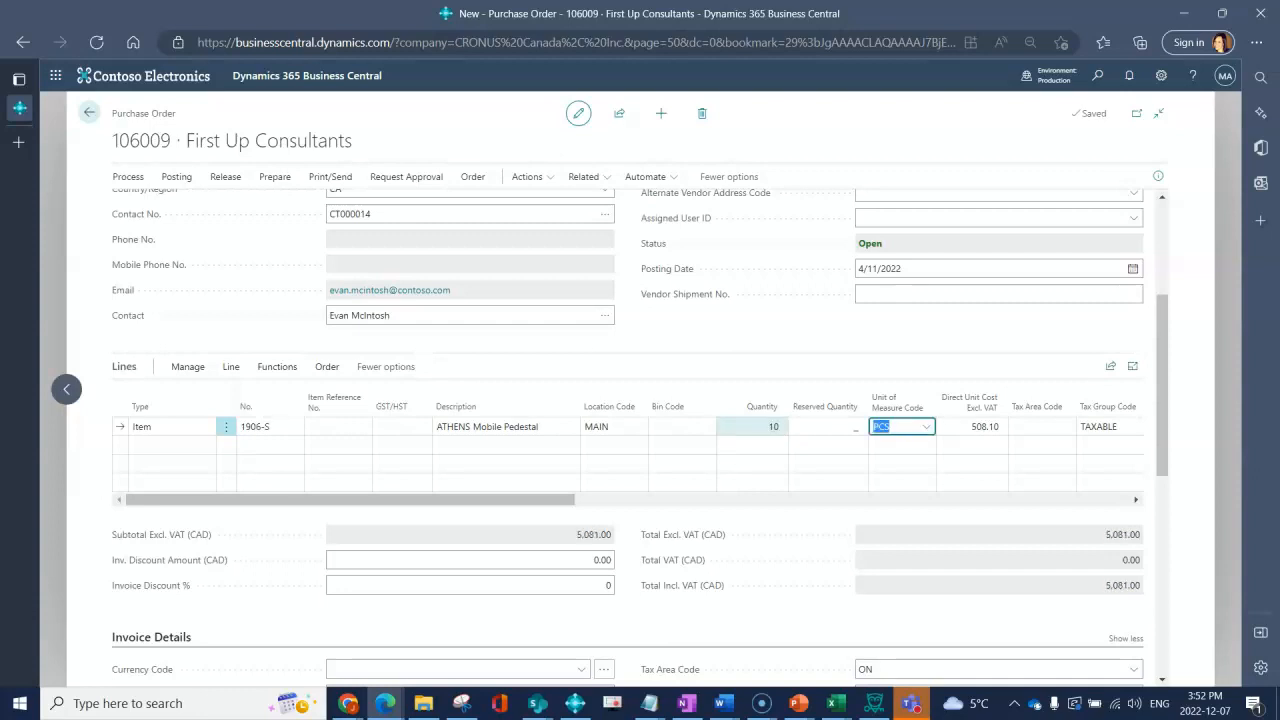
- Keep PCS as the first line's unit of measure and set its Direct Unit Cost Excl. VAT to 525
{"action": "left_click_drag", "start_coordinate": [510, 499], "coordinate": [701, 499]}
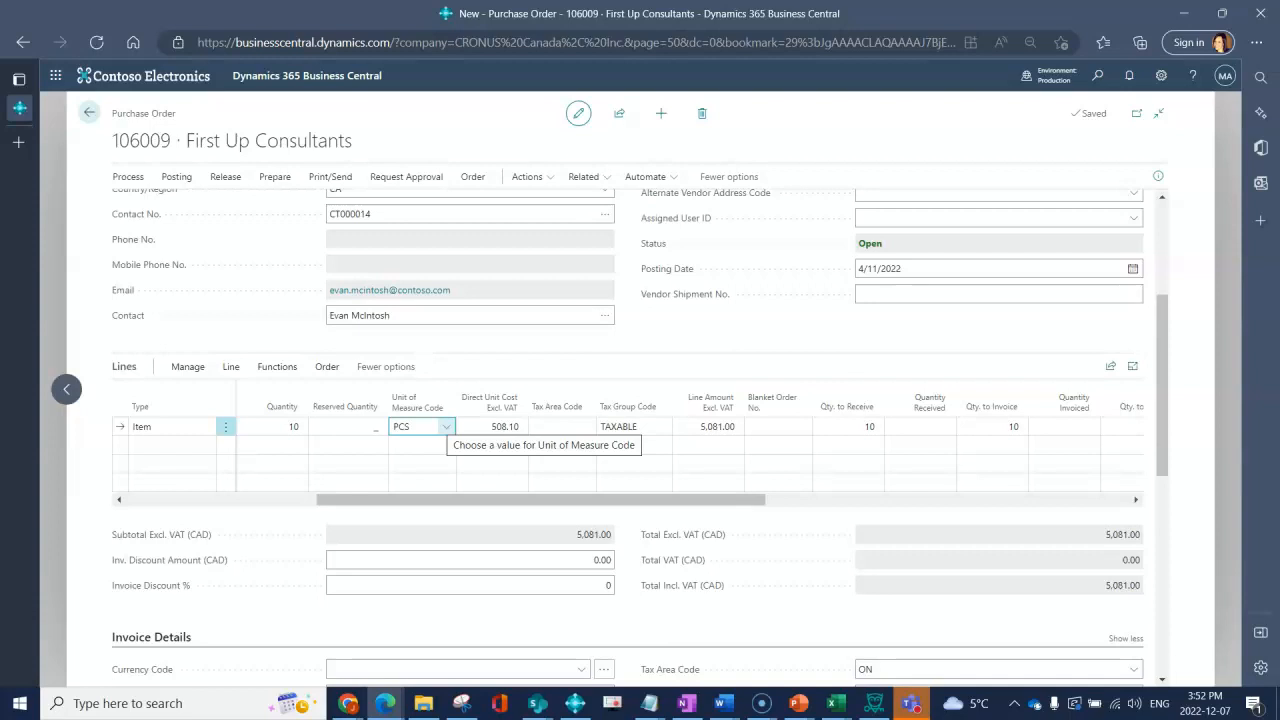
{"action": "left_click", "coordinate": [446, 426]}
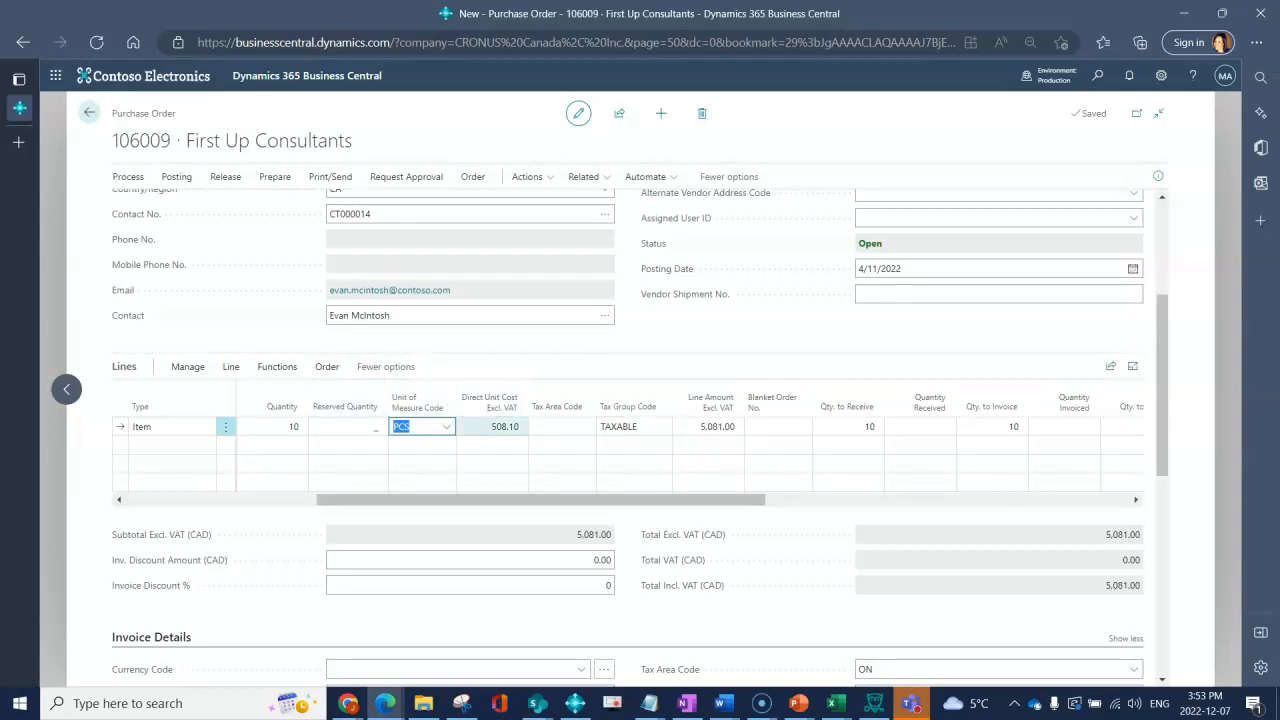
{"action": "left_click", "coordinate": [493, 427]}
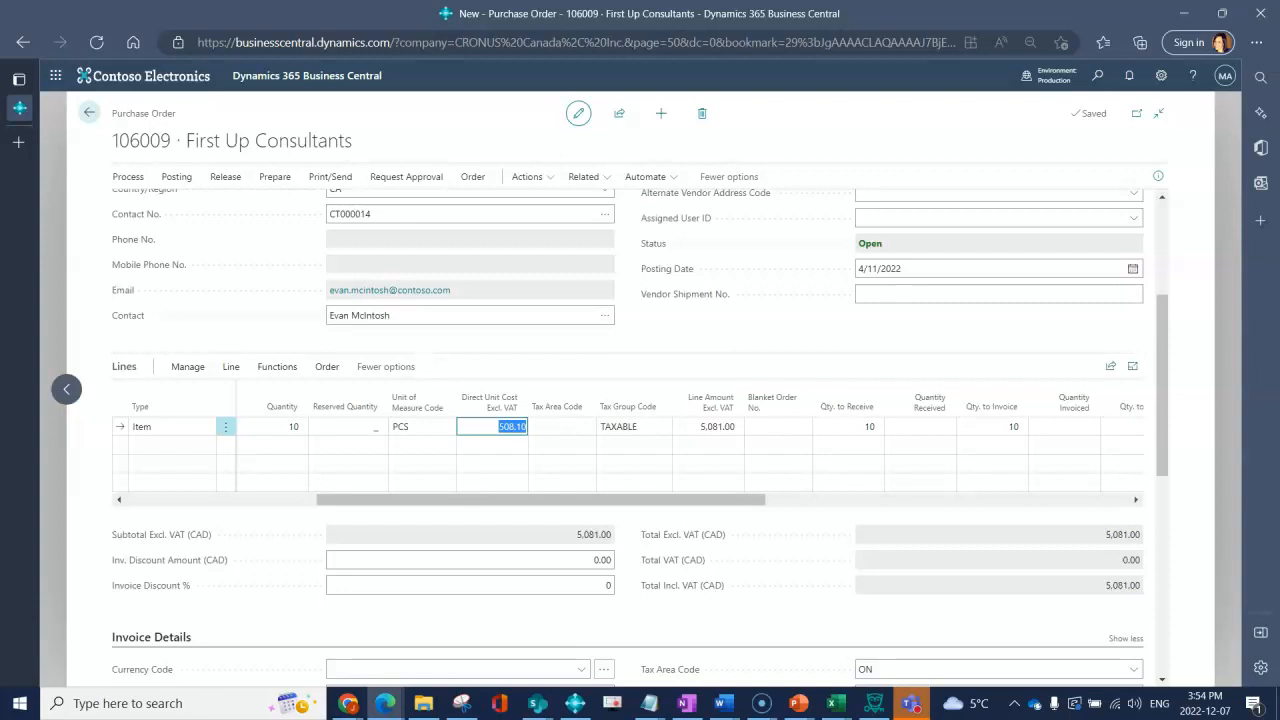
{"action": "type", "text": "525."}
{"action": "key", "text": "Tab"}
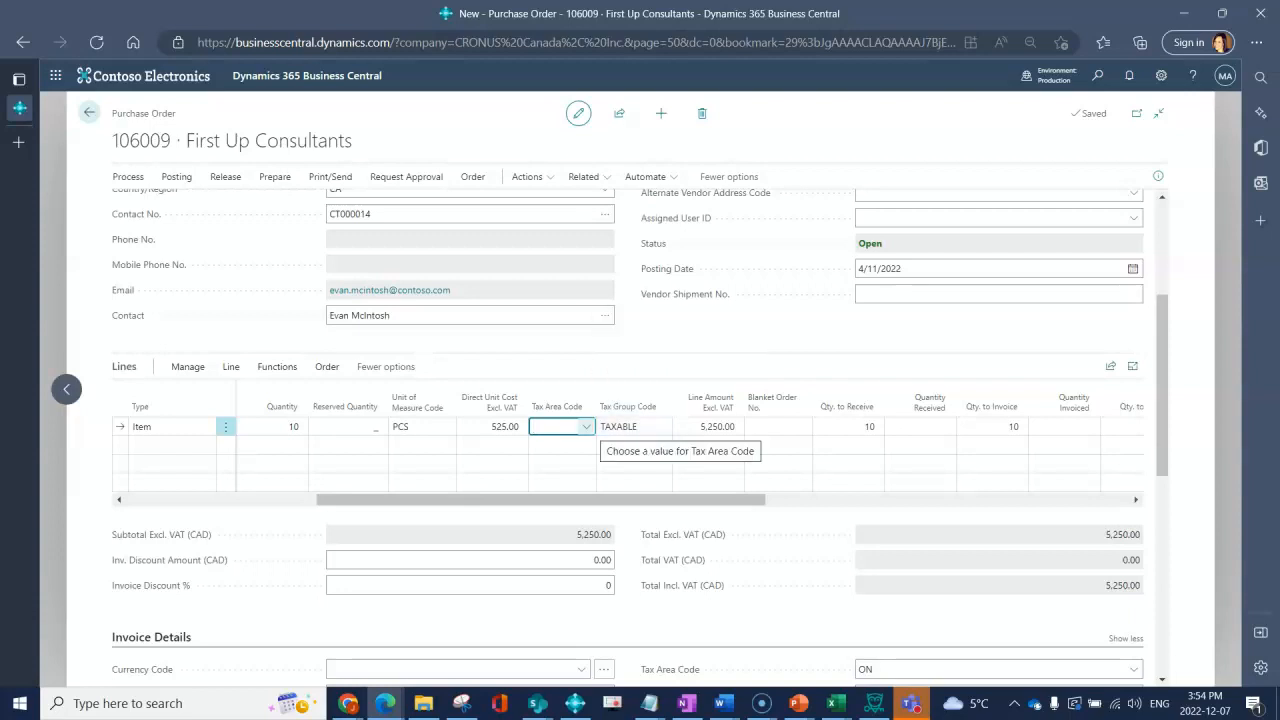
- Set the Tax Area Code of the first purchase line to ON (Ontario)
{"action": "left_click", "coordinate": [587, 427]}
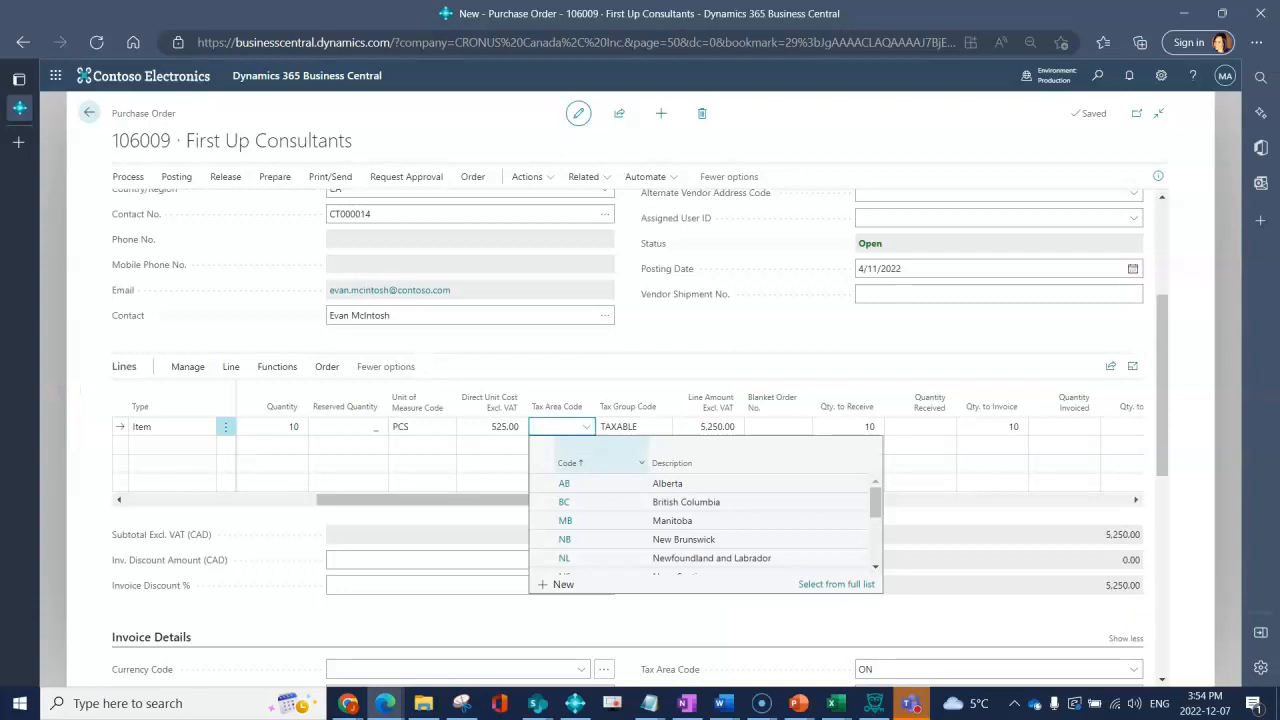
{"action": "scroll", "coordinate": [640, 520], "scroll_direction": "down", "scroll_amount": 1}
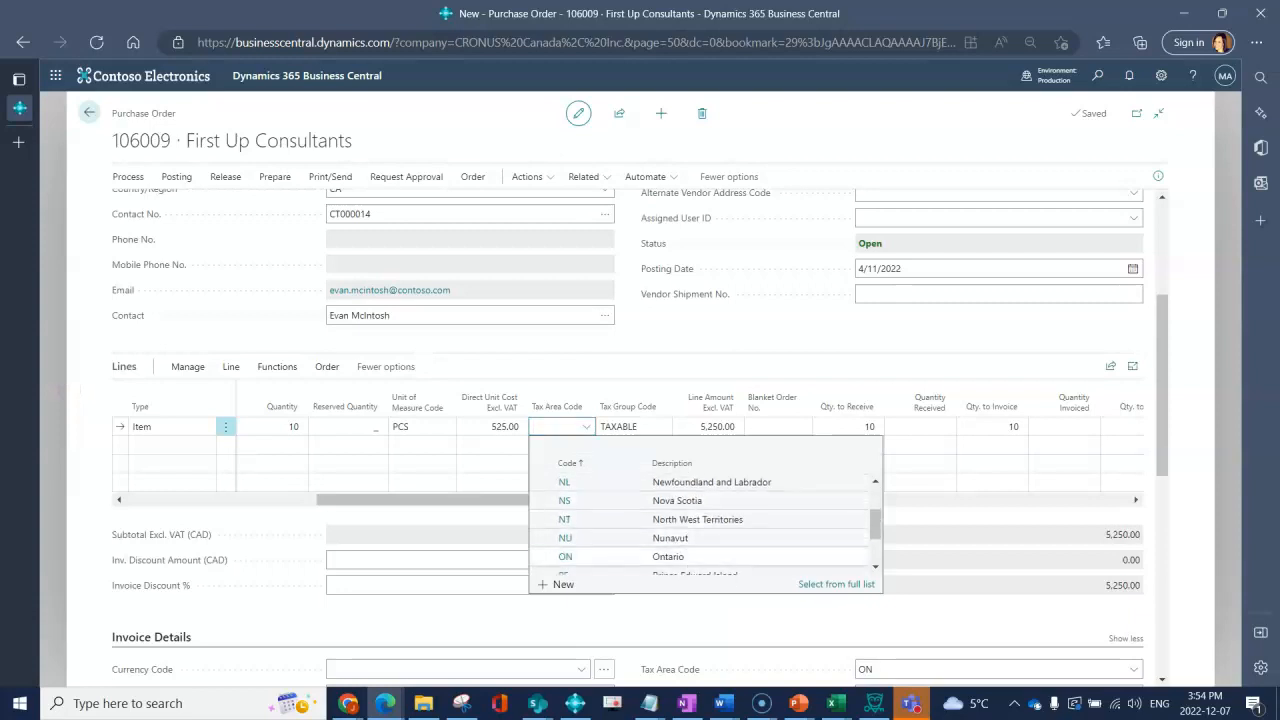
{"action": "left_click", "coordinate": [566, 558]}
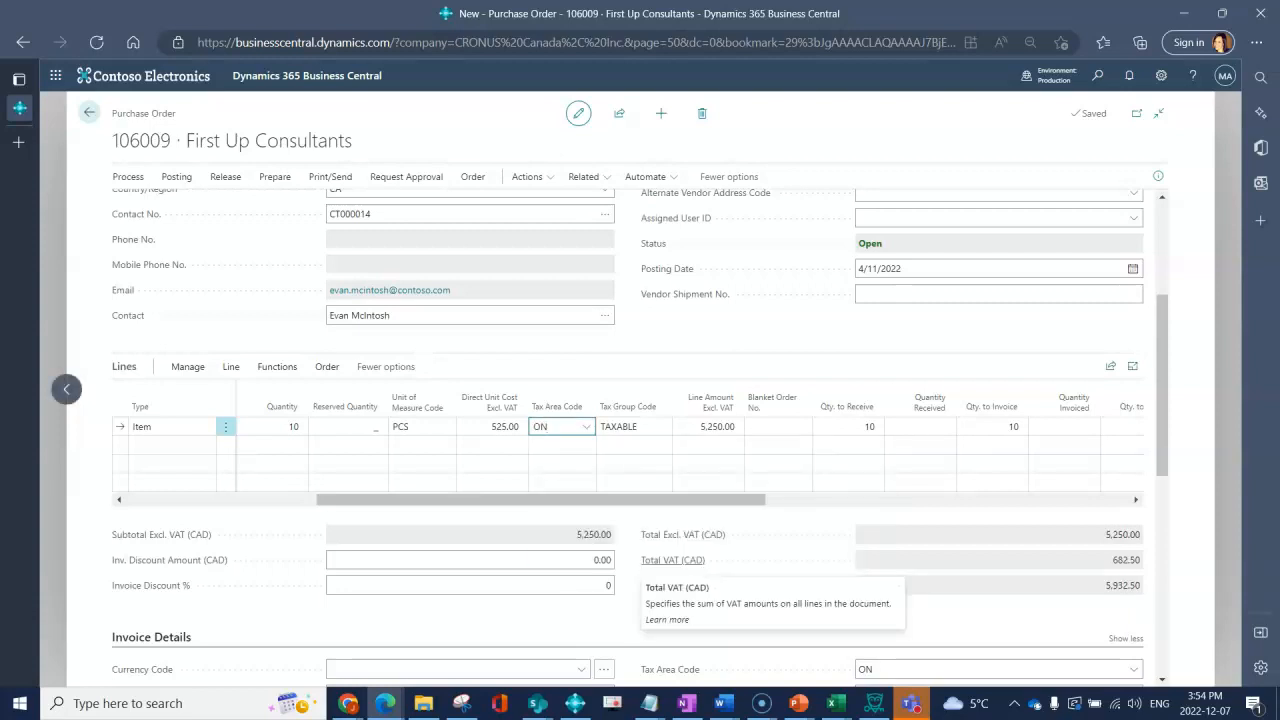
{"action": "key", "text": "Tab"}
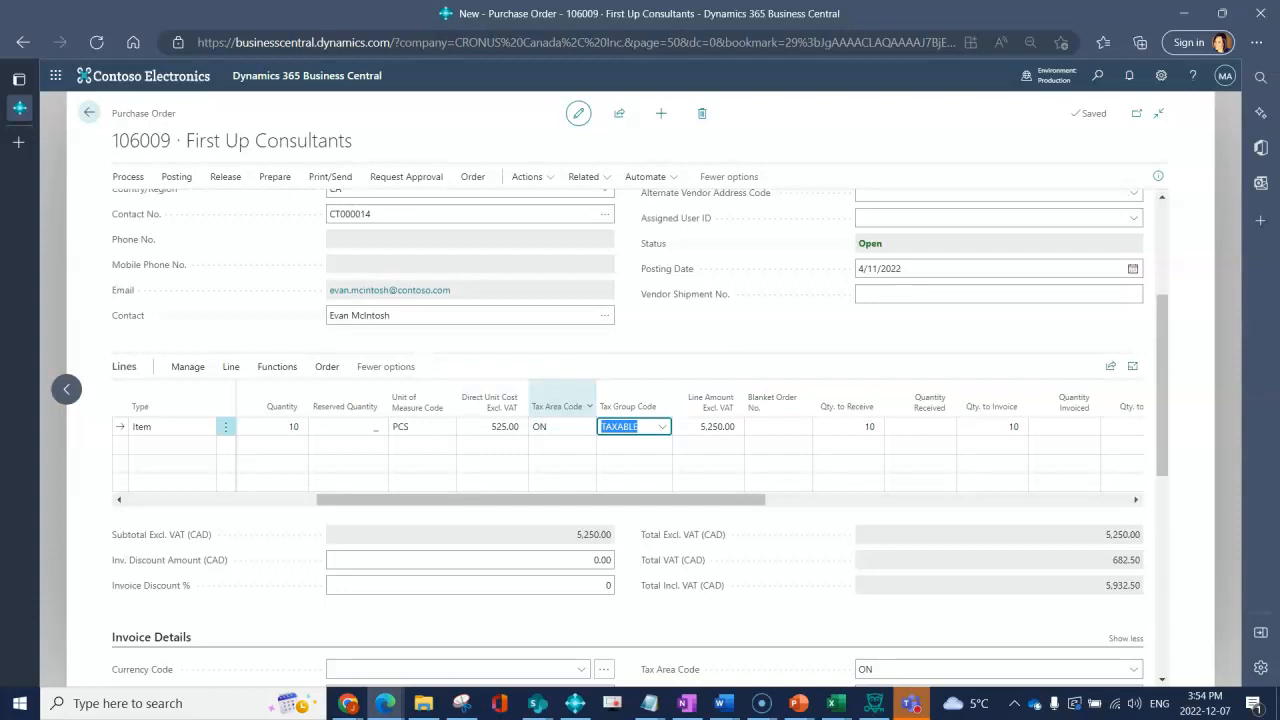
- Check the order's Total VAT and review the first line's quantity to receive, quantity to invoice and receipt date fields
{"action": "left_click_drag", "start_coordinate": [1112, 560], "coordinate": [1142, 560]}
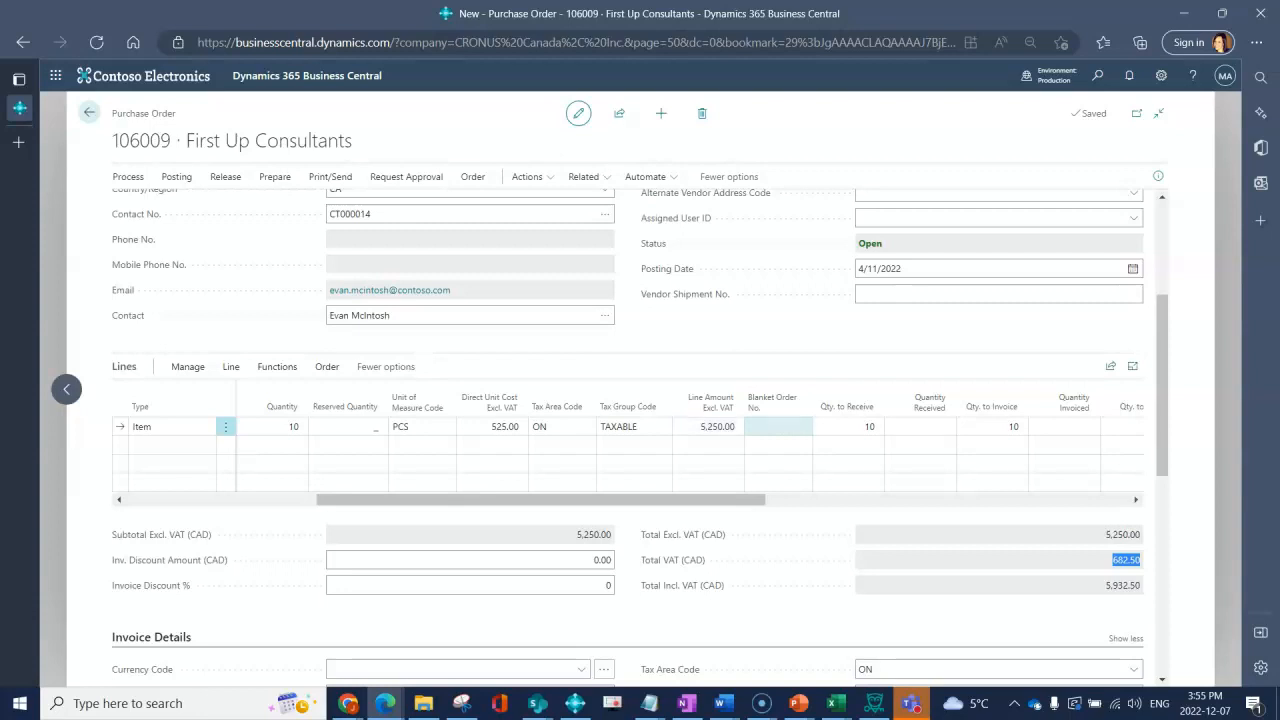
{"action": "left_click_drag", "start_coordinate": [716, 499], "coordinate": [831, 499]}
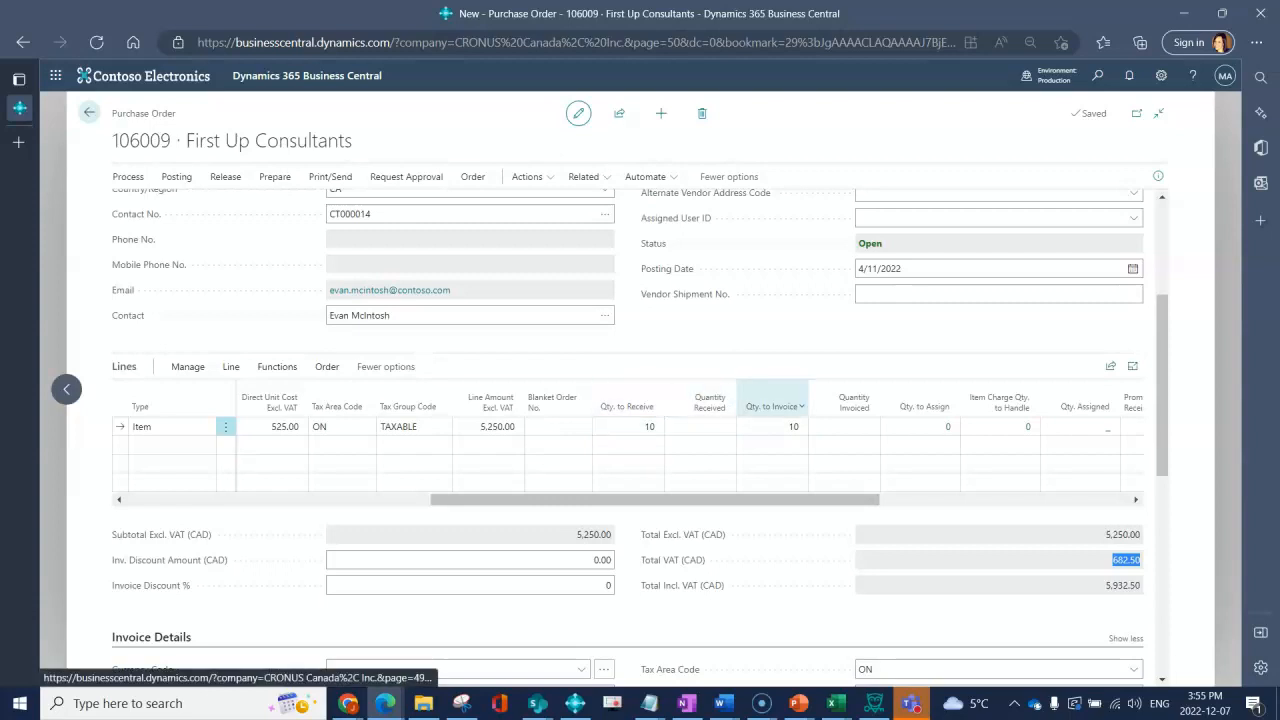
{"action": "left_click_drag", "start_coordinate": [670, 499], "coordinate": [842, 499]}
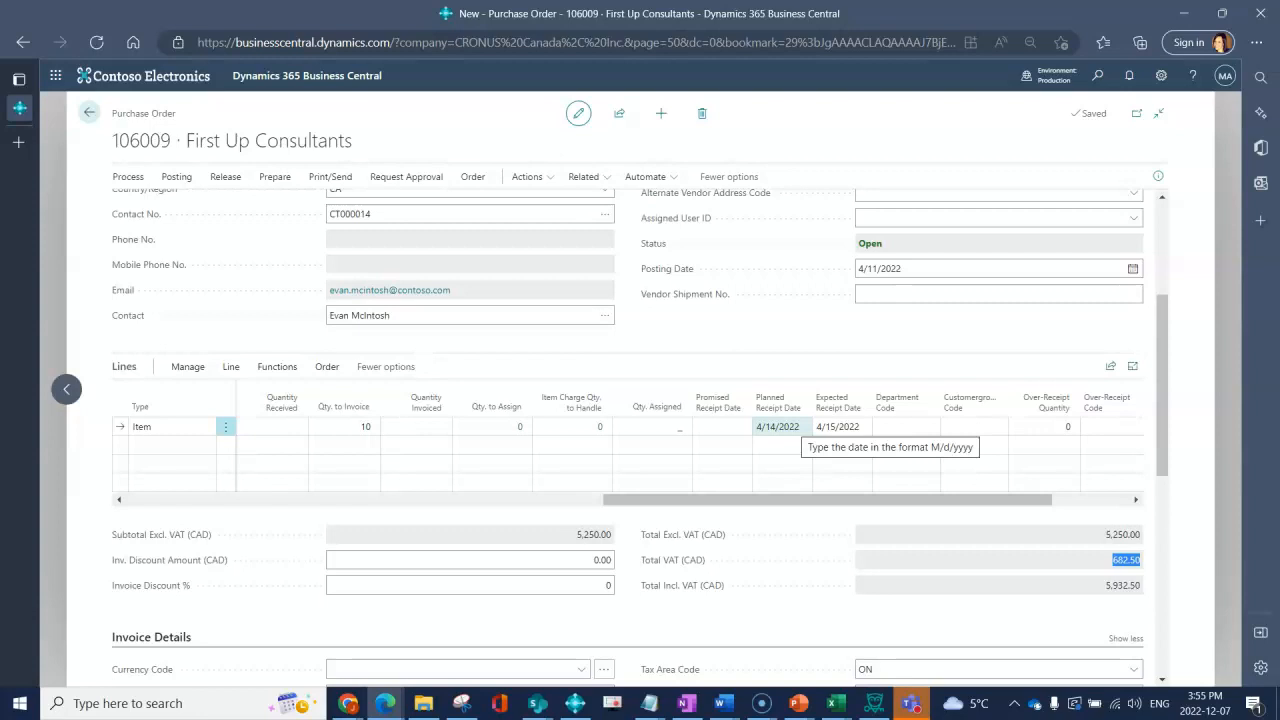
- Add a second Item line for 1906-S, ATHENS Mobile Pedestal, at location MAIN with quantity 10, unit cost 525.00 and tax area ON
{"action": "left_click_drag", "start_coordinate": [790, 499], "coordinate": [305, 499]}
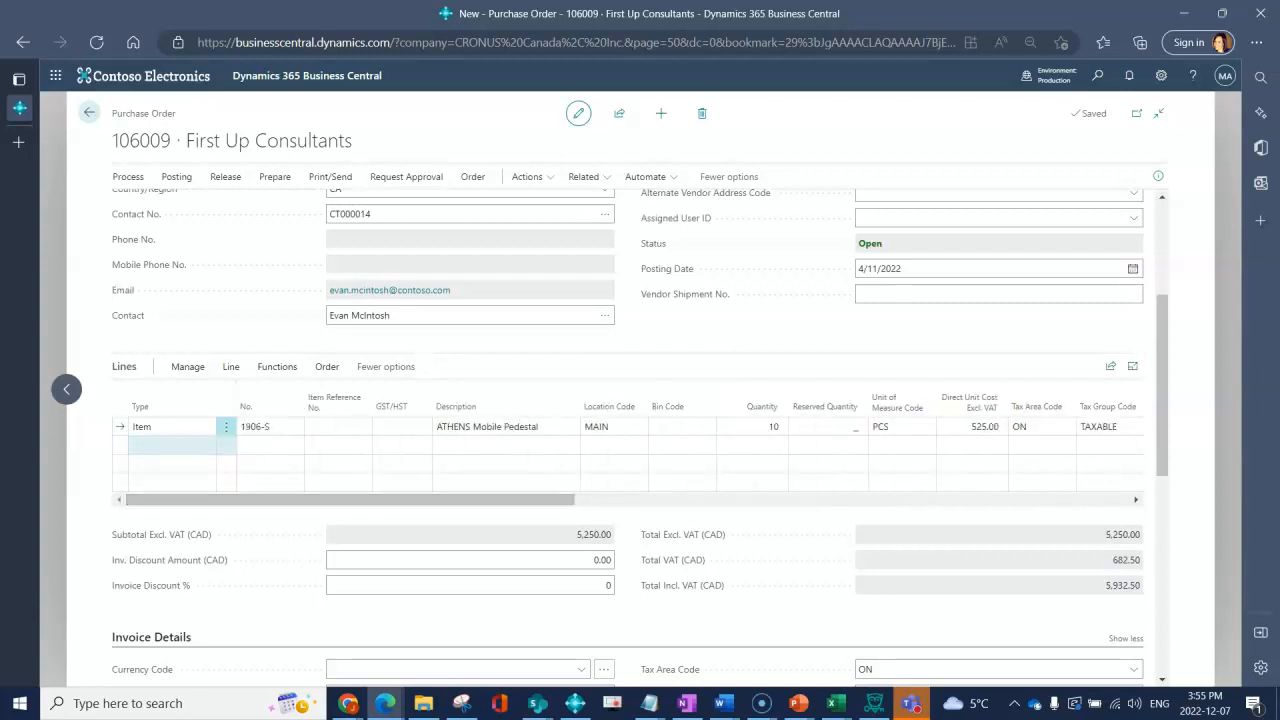
{"action": "left_click", "coordinate": [172, 445]}
{"action": "key", "text": "Tab"}
{"action": "key", "text": "F8"}
{"action": "key", "text": "Tab"}
{"action": "key", "text": "Tab"}
{"action": "key", "text": "Tab"}
{"action": "key", "text": "Tab"}
{"action": "key", "text": "Tab"}
{"action": "key", "text": "Tab"}
{"action": "type", "text": "10"}
{"action": "key", "text": "Tab"}
{"action": "key", "text": "Tab"}
{"action": "type", "text": "525.00"}
{"action": "key", "text": "Tab"}
{"action": "key", "text": "Tab"}
{"action": "key", "text": "Tab"}
{"action": "key", "text": "Tab"}
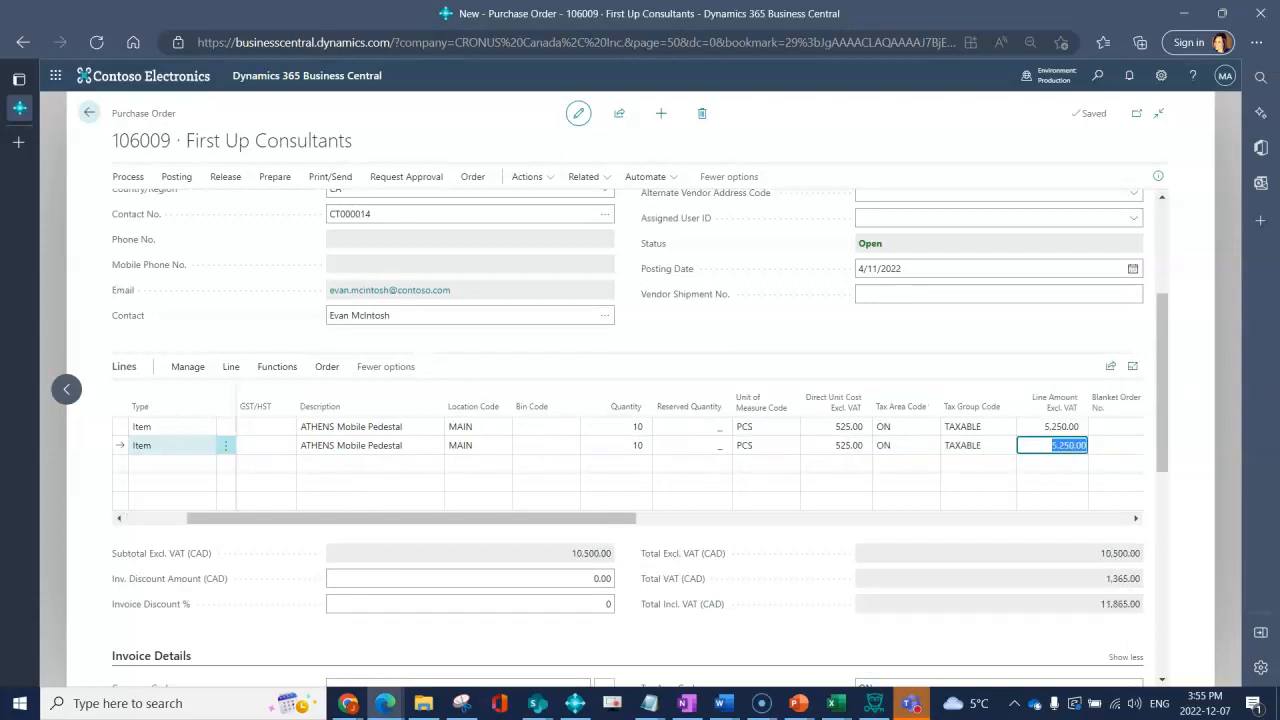
{"action": "key", "text": "Tab"}
{"action": "key", "text": "Tab"}
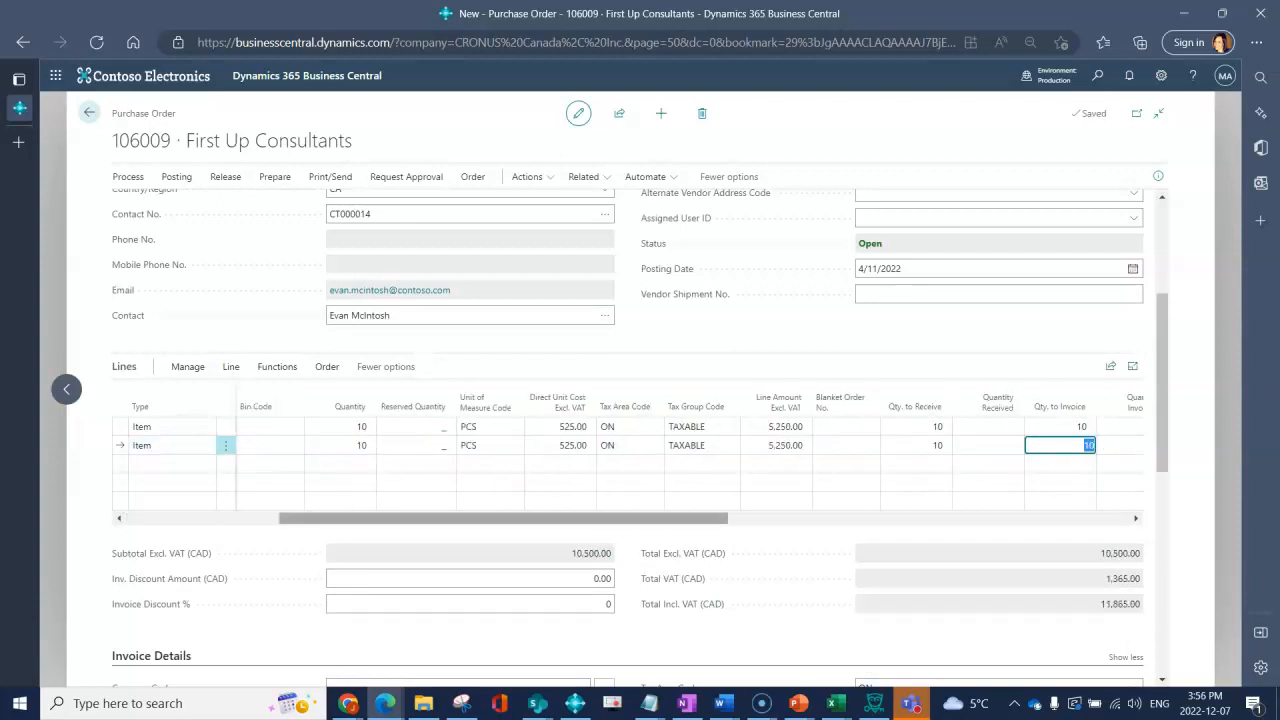
- Set the second line's Expected Receipt Date to 4/22/2022 and compare it with the first line's planned and expected receipt dates
{"action": "left_click_drag", "start_coordinate": [698, 518], "coordinate": [910, 518]}
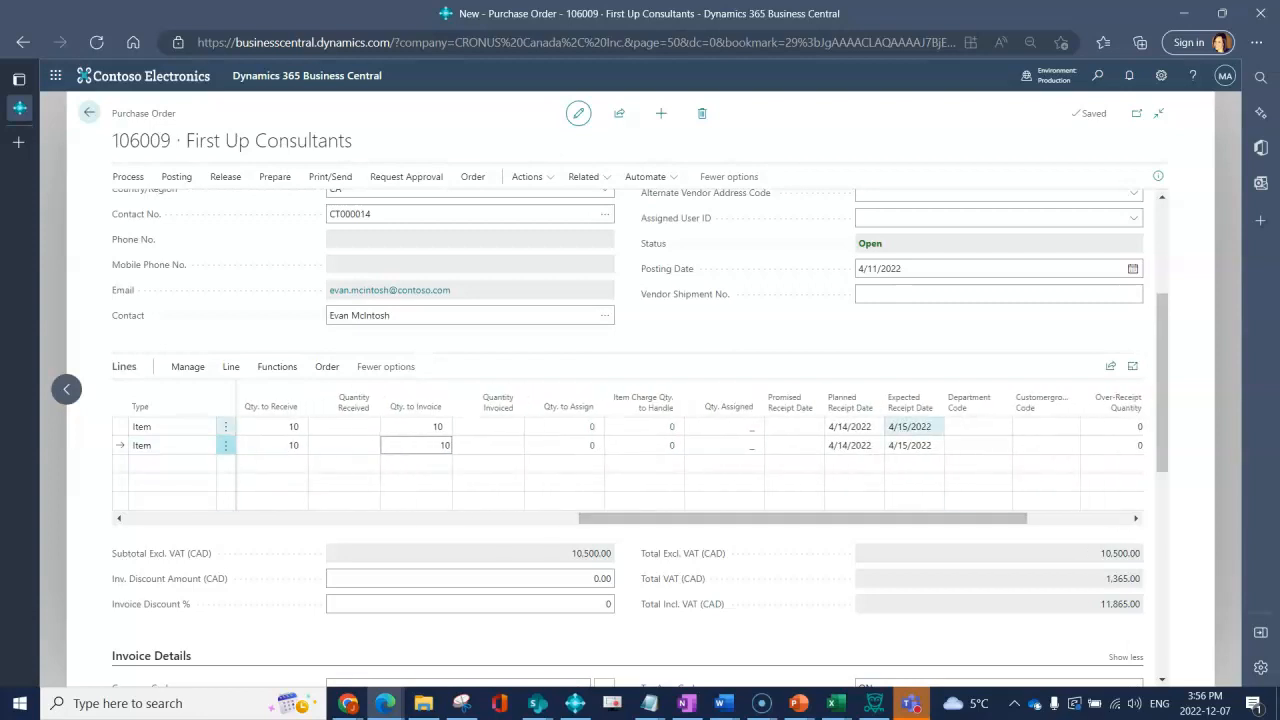
{"action": "left_click", "coordinate": [909, 445]}
{"action": "left_click", "coordinate": [933, 445]}
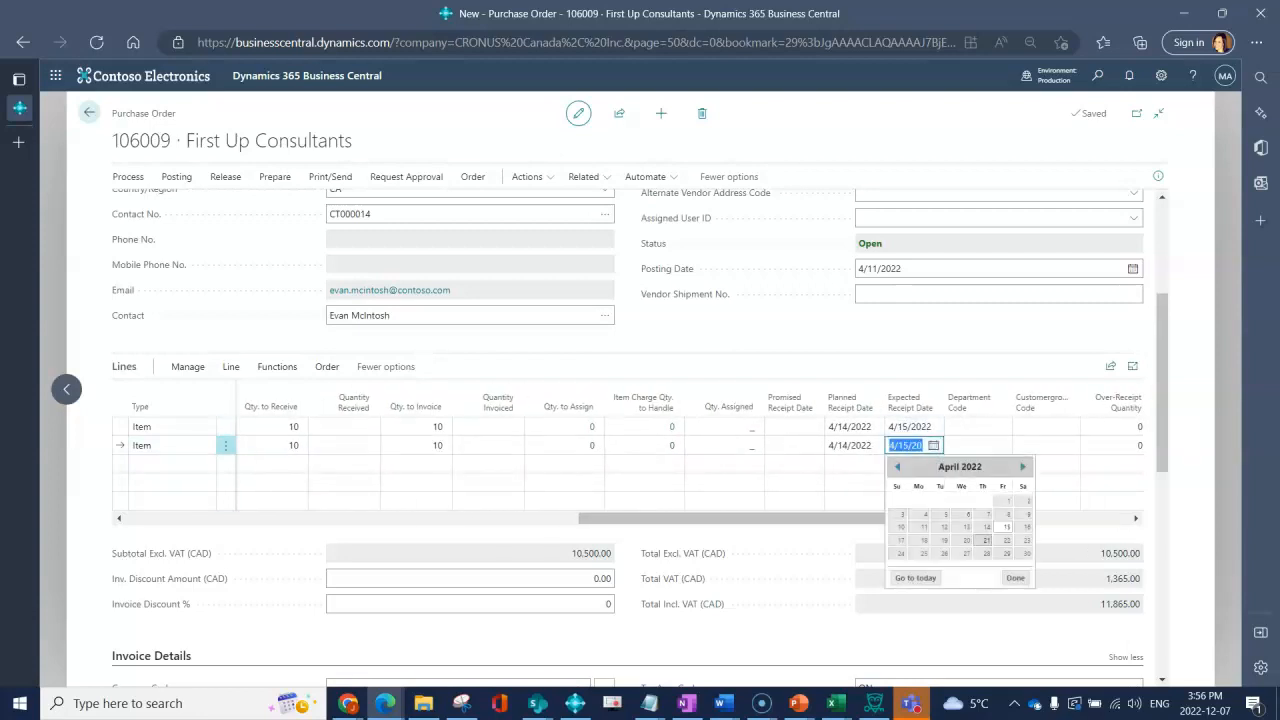
{"action": "left_click", "coordinate": [1007, 540]}
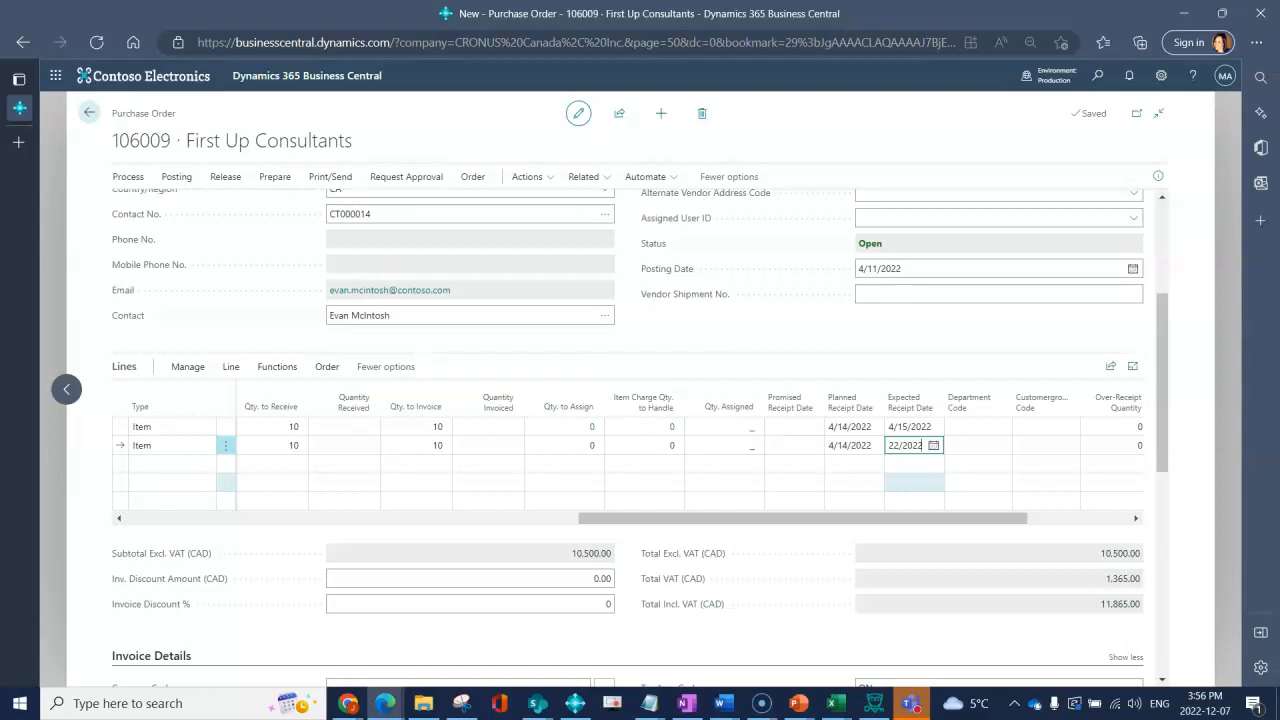
{"action": "key", "text": "Up"}
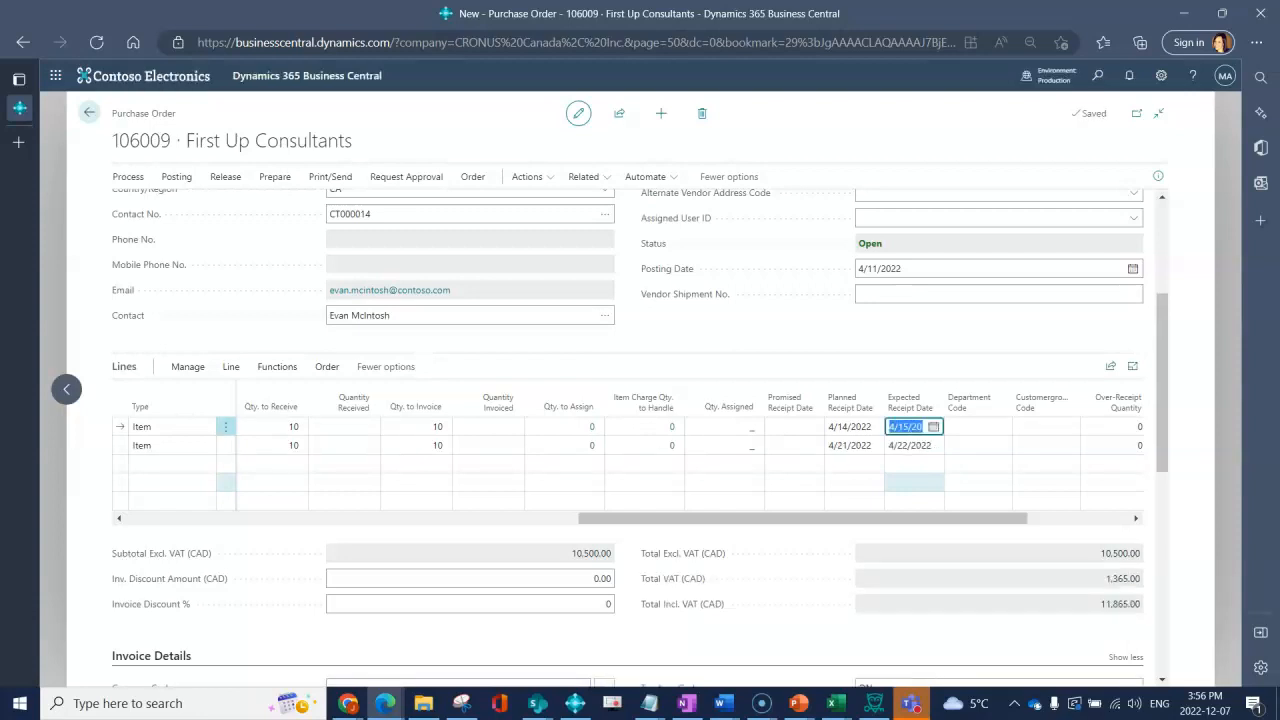
{"action": "key", "text": "shift+Tab"}
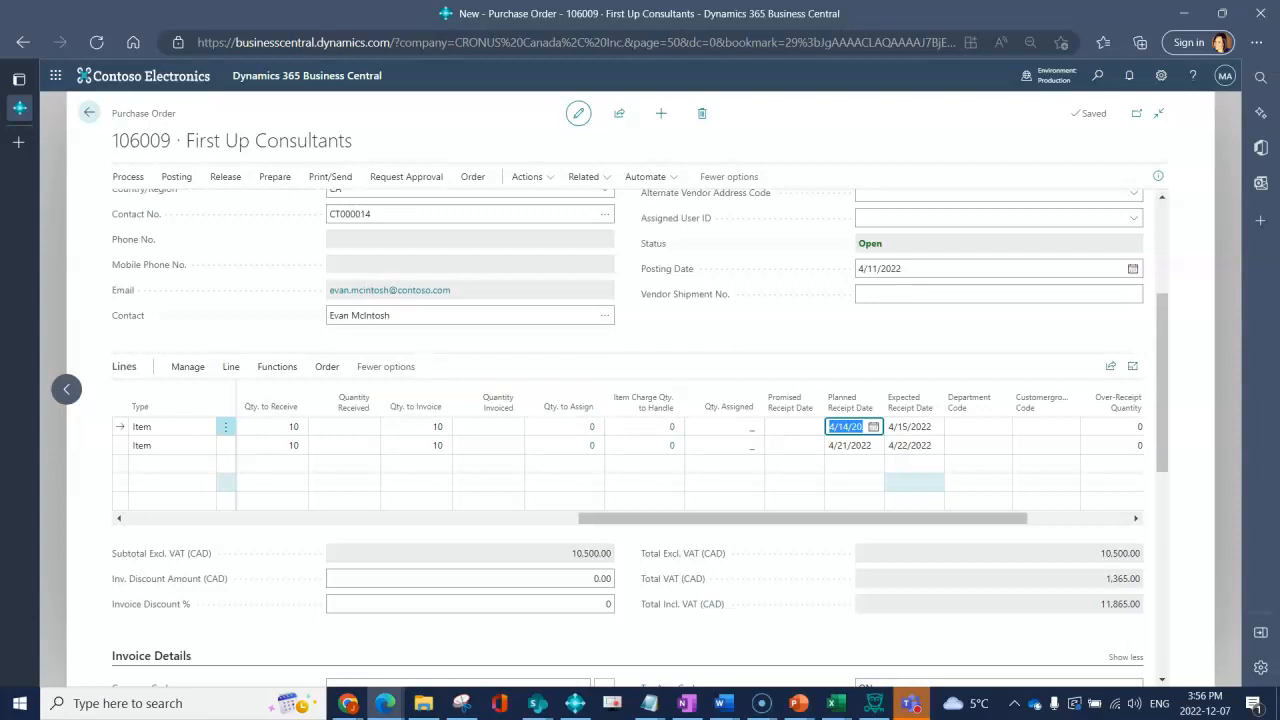
{"action": "key", "text": "Tab"}
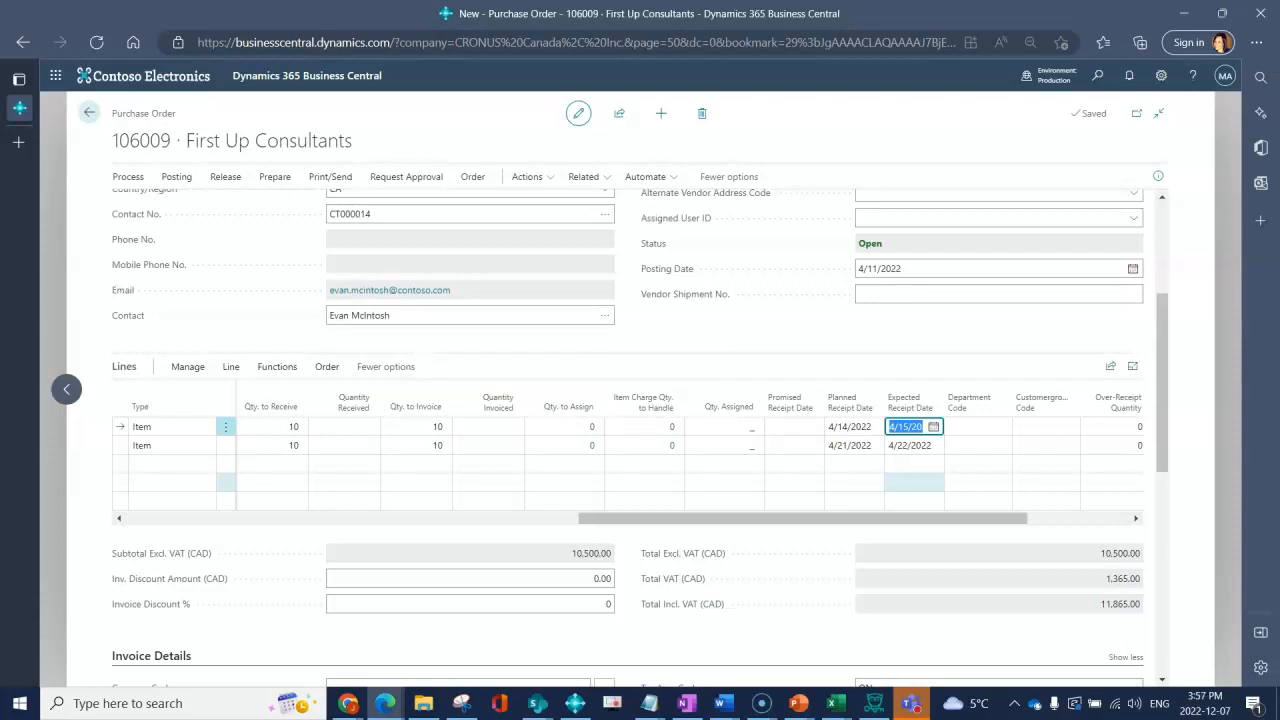
- Examine the available Over-Receipt Codes for the first line, including their tolerance and approval settings, without selecting one
{"action": "left_click_drag", "start_coordinate": [908, 518], "coordinate": [1012, 518]}
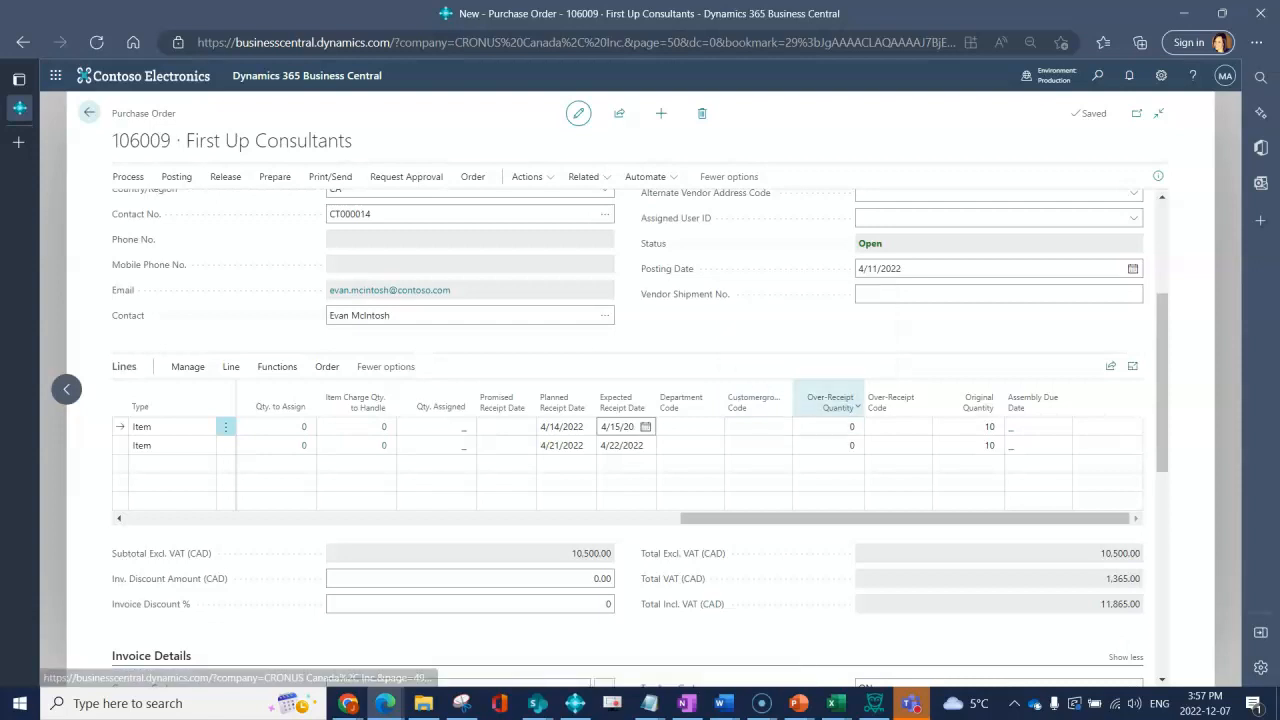
{"action": "left_click", "coordinate": [896, 427]}
{"action": "left_click", "coordinate": [922, 427]}
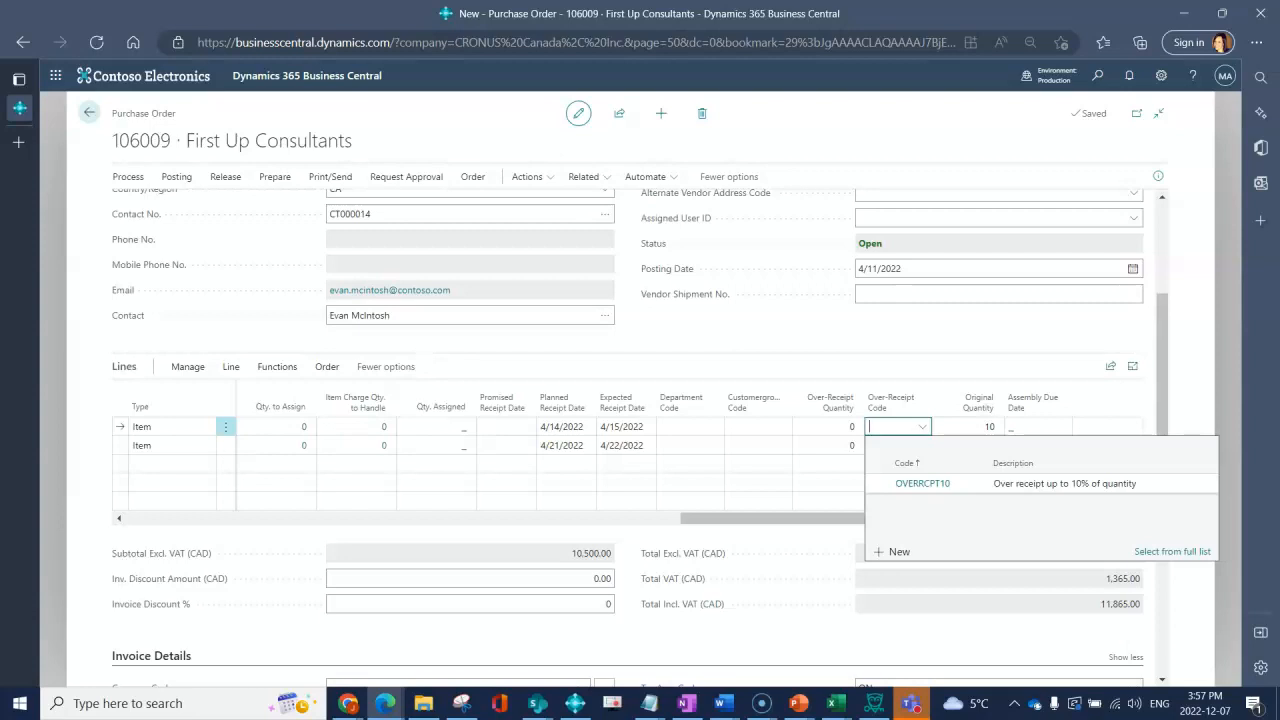
{"action": "left_click", "coordinate": [1172, 551]}
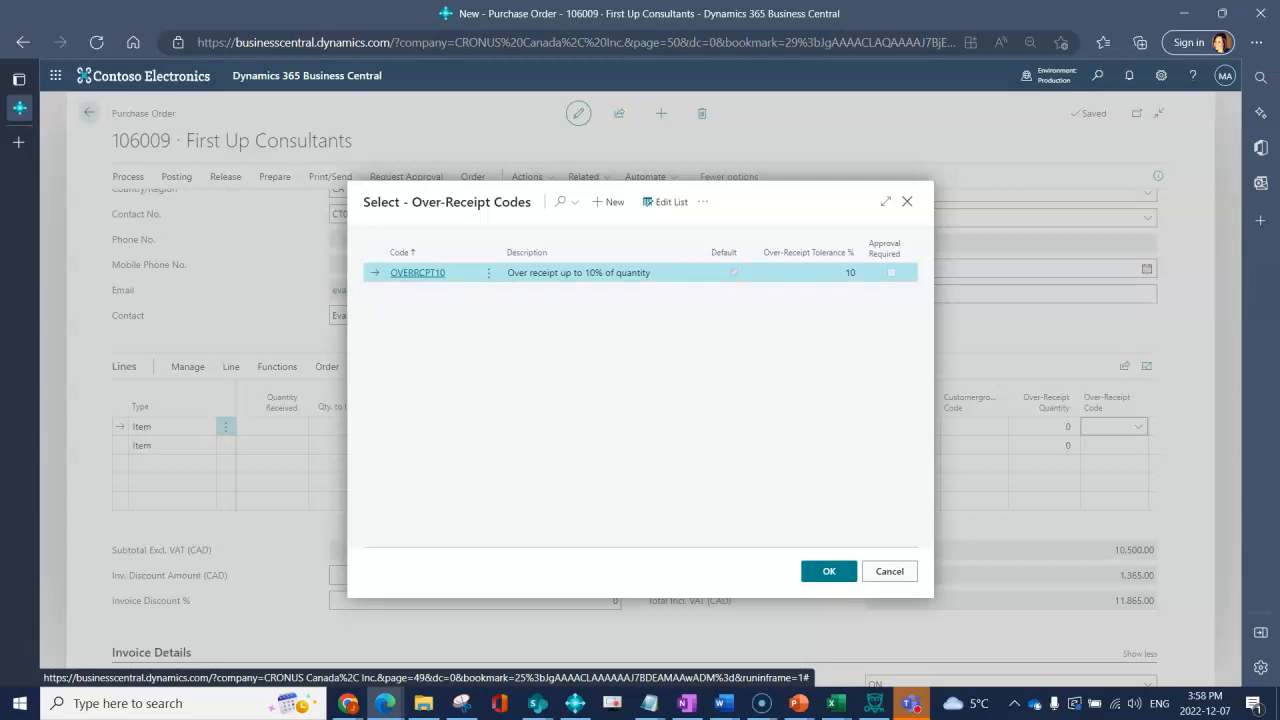
{"action": "left_click", "coordinate": [889, 571]}
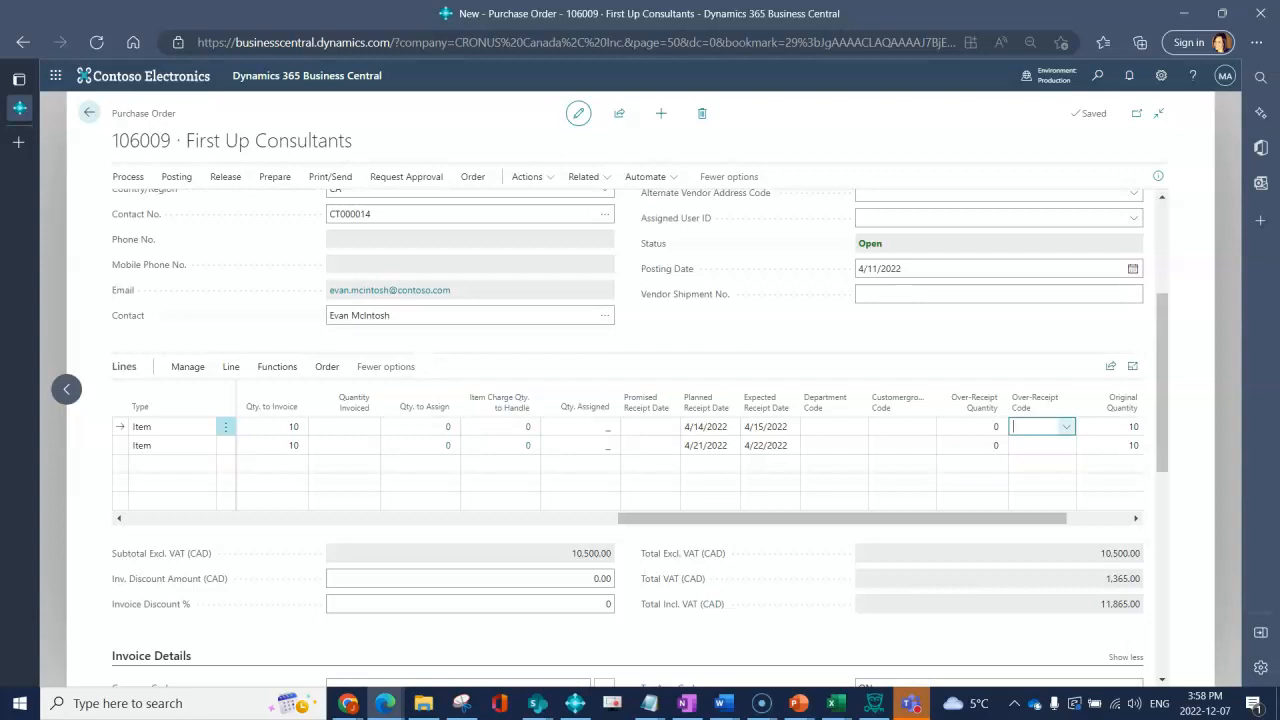
{"action": "left_click", "coordinate": [1066, 427]}
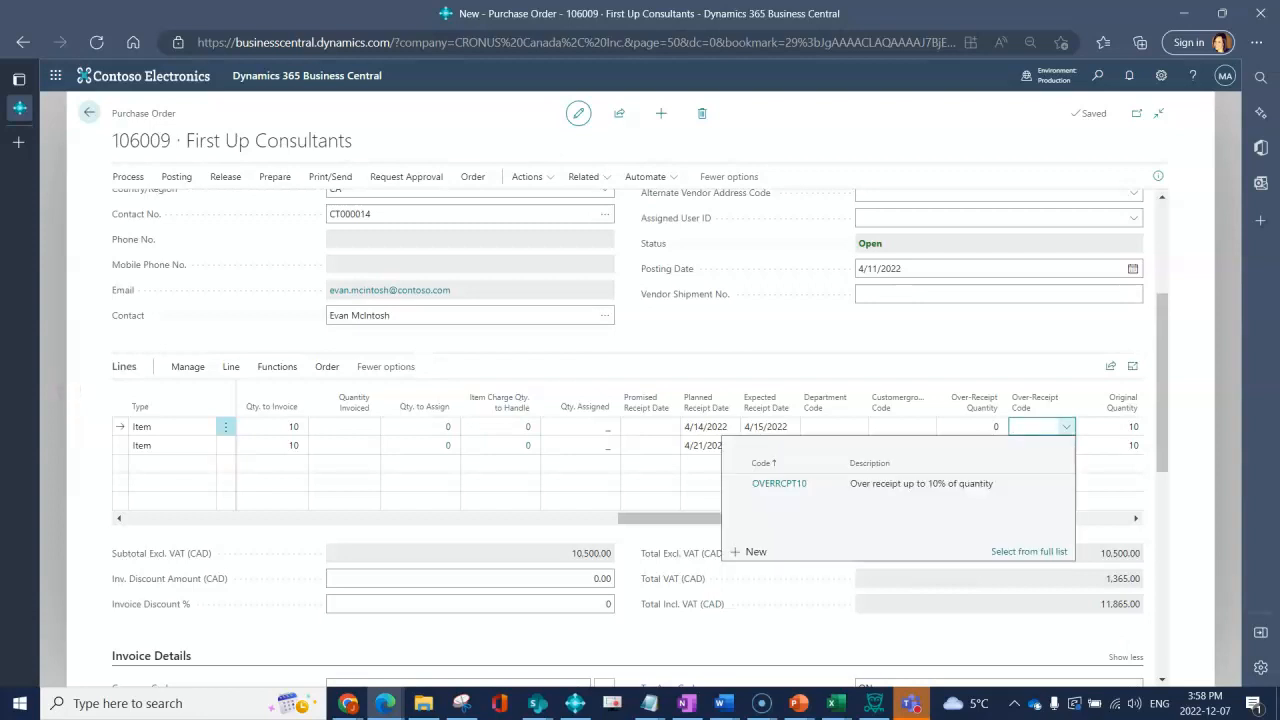
{"action": "left_click", "coordinate": [900, 628]}
- Add a third order line of type G/L Account for account 53100, Purch., Raw Materials - Dom
{"action": "left_click_drag", "start_coordinate": [860, 518], "coordinate": [368, 518]}
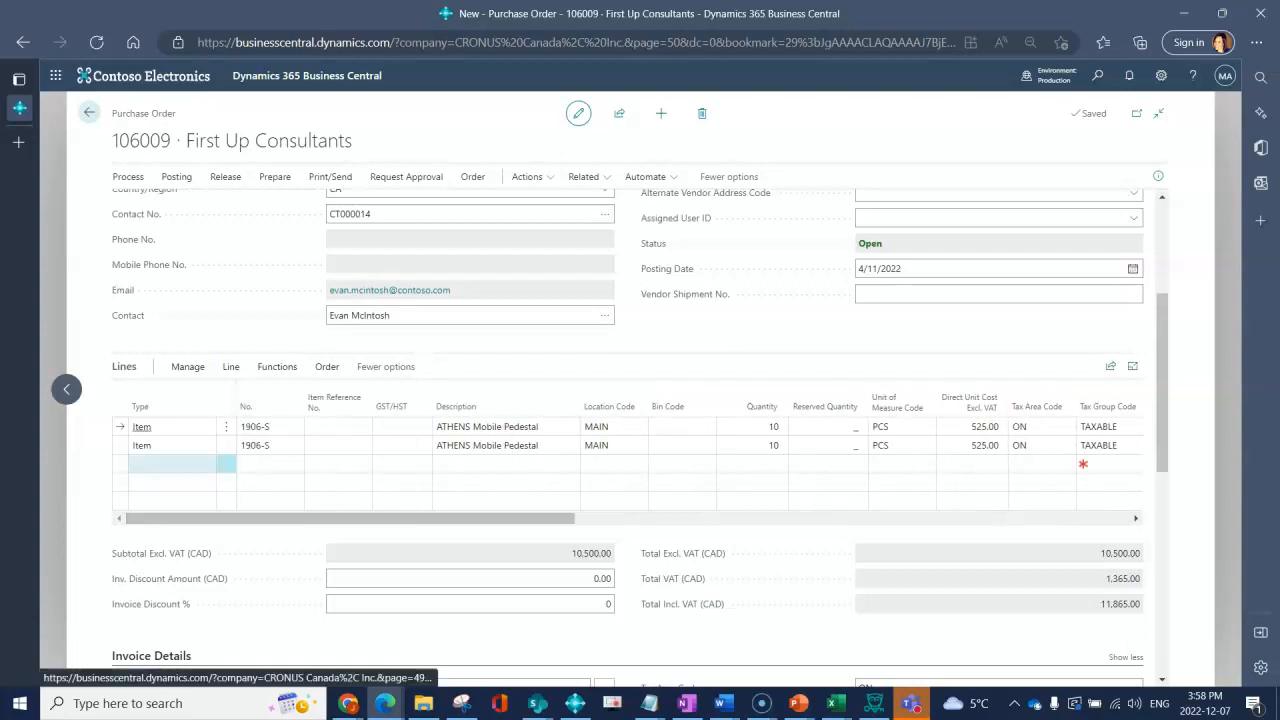
{"action": "left_click", "coordinate": [172, 464]}
{"action": "left_click", "coordinate": [207, 464]}
{"action": "left_click", "coordinate": [215, 525]}
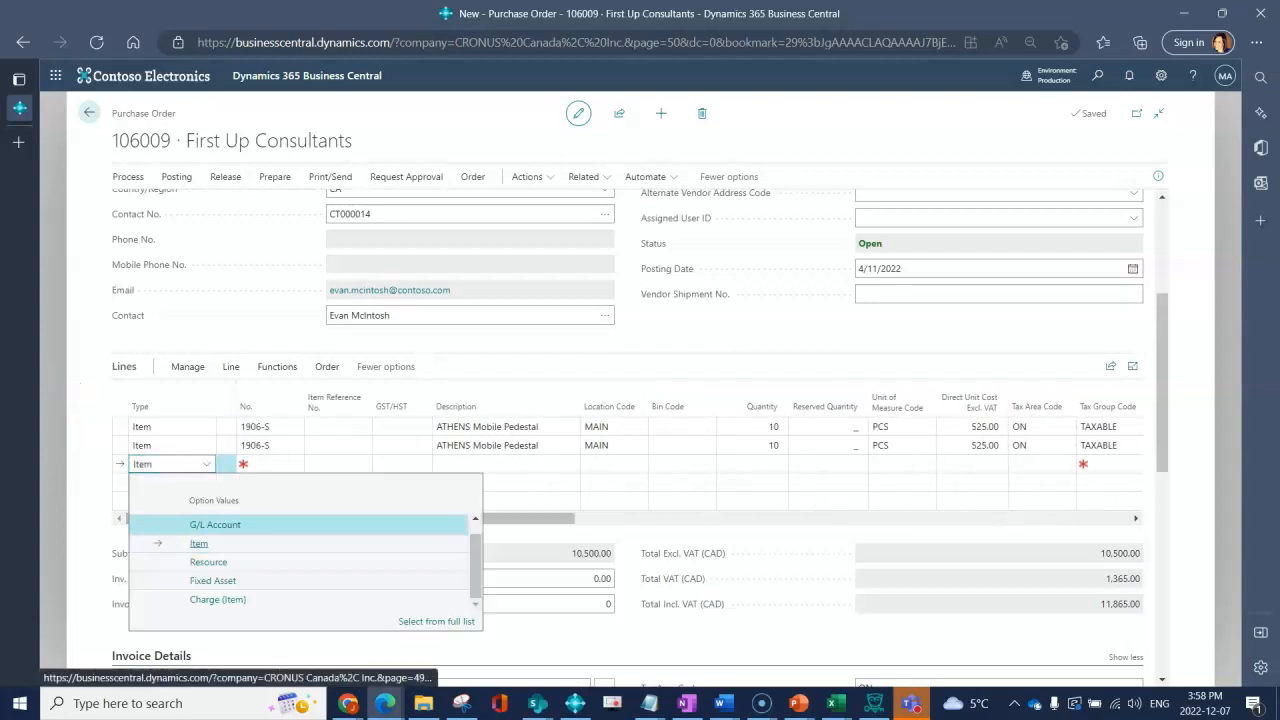
{"action": "left_click", "coordinate": [272, 464]}
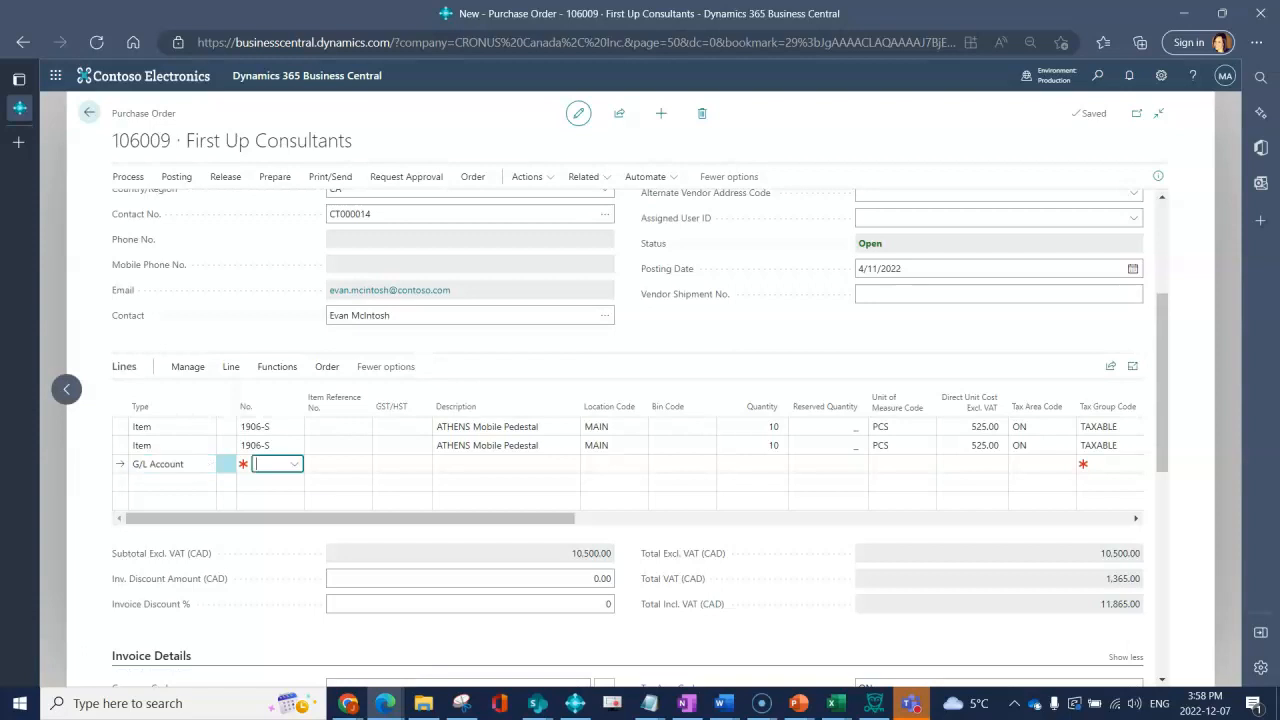
{"action": "type", "text": "purch"}
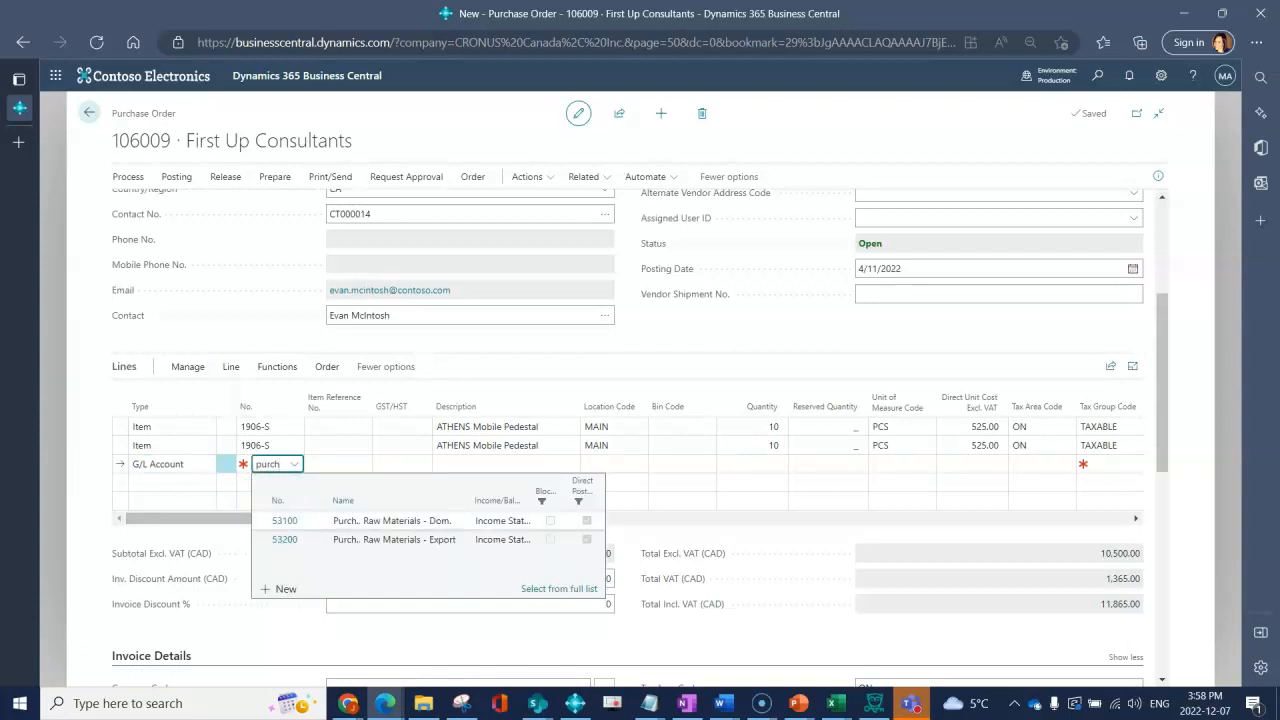
{"action": "key", "text": "Down"}
{"action": "key", "text": "Return"}
- Replace the G/L Account line's description with "Office Supplies Sku#4152896"
{"action": "key", "text": "Tab"}
{"action": "key", "text": "Tab"}
{"action": "key", "text": "Tab"}
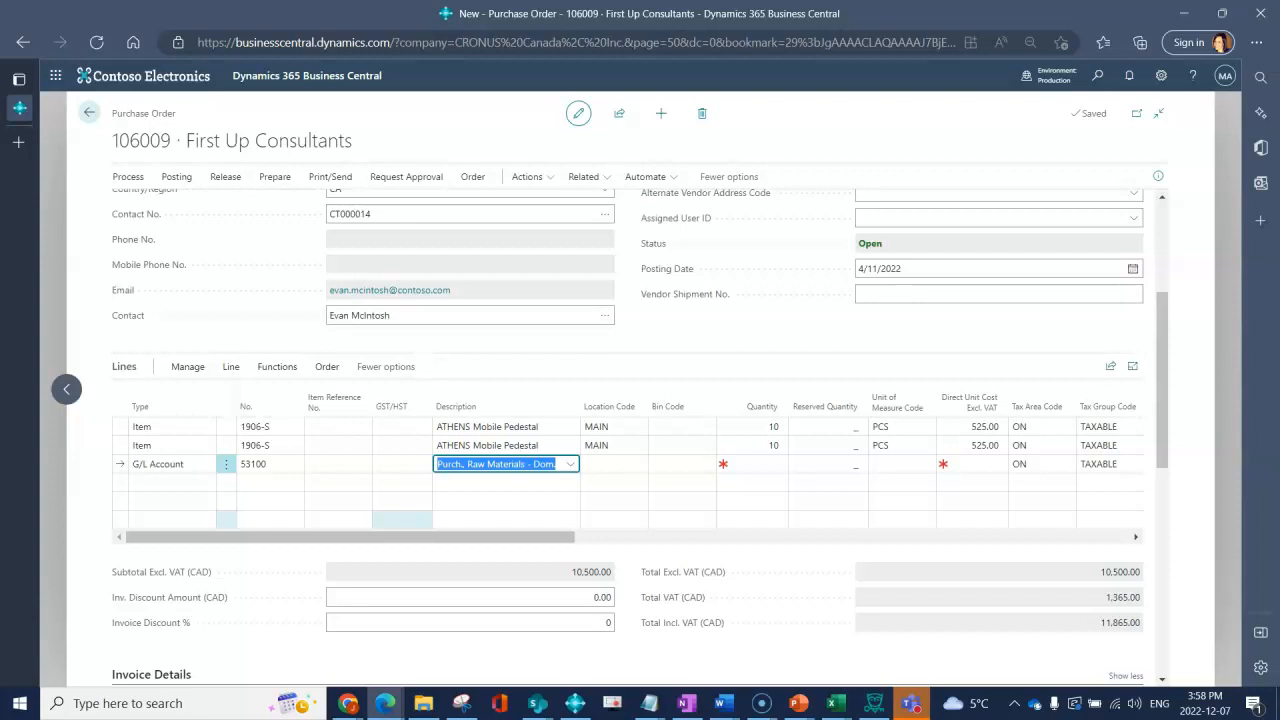
{"action": "type", "text": "Off"}
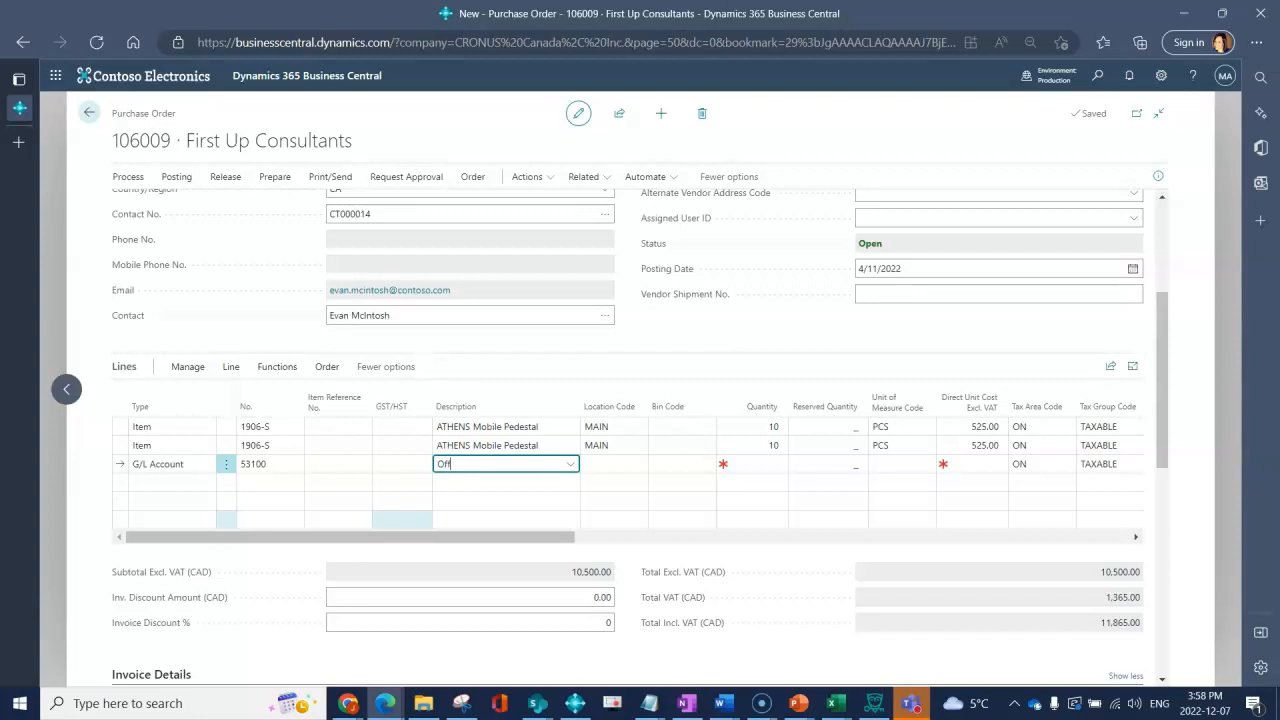
{"action": "type", "text": "ice Supplies Sku$4152896"}
{"action": "key", "text": "BackSpace"}
{"action": "type", "text": "#"}
- Set the G/L Account line's quantity to 1 and its direct unit cost to 25.00
{"action": "left_click", "coordinate": [757, 464]}
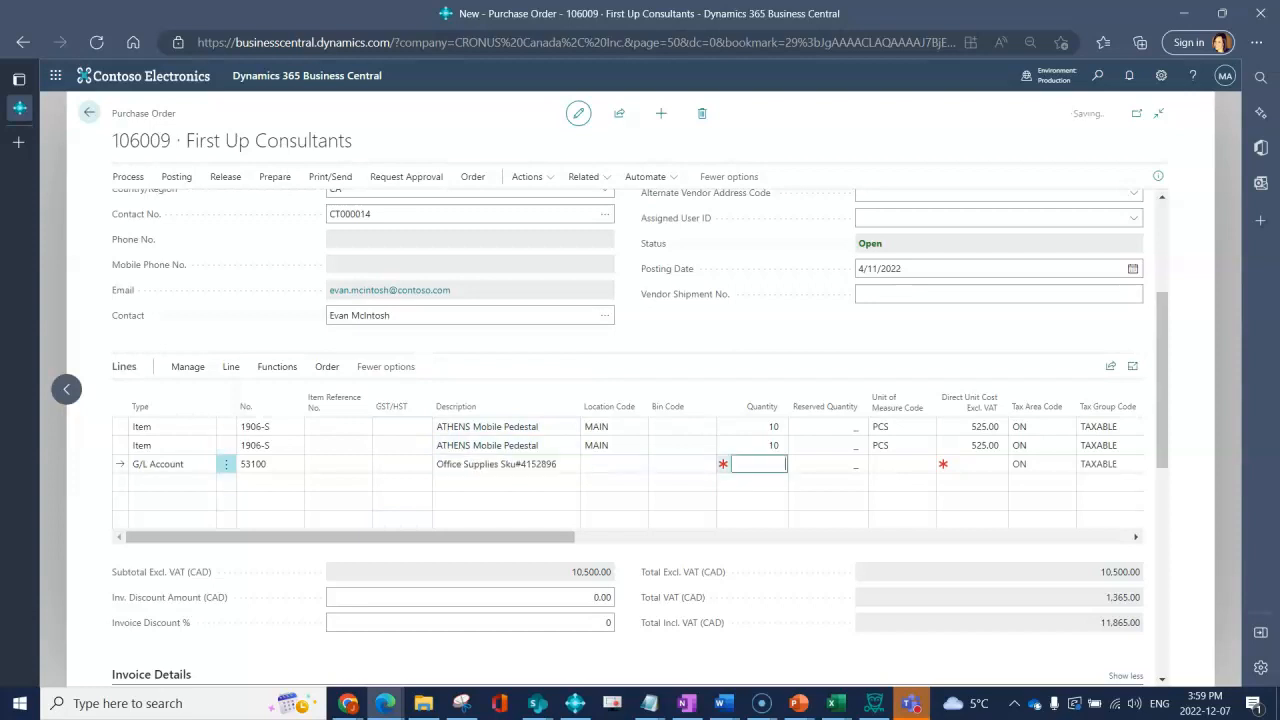
{"action": "type", "text": "1"}
{"action": "key", "text": "Tab"}
{"action": "key", "text": "Tab"}
{"action": "type", "text": "25.00"}
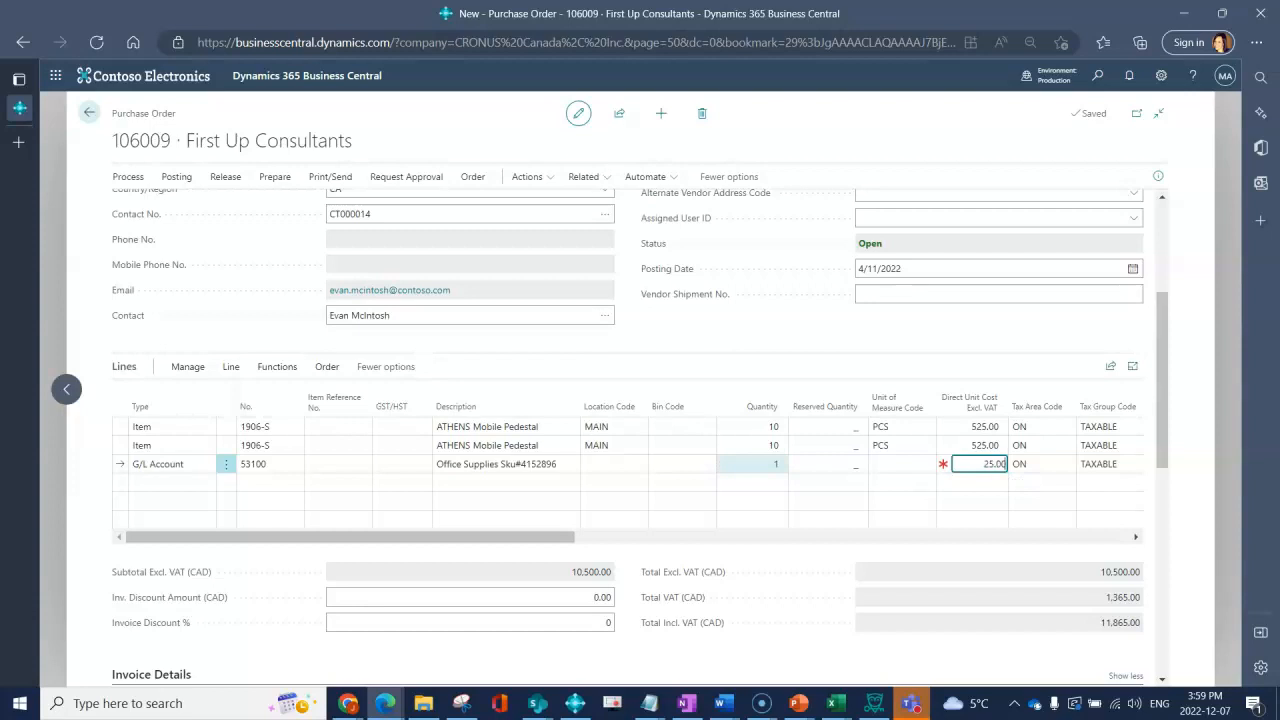
{"action": "key", "text": "Tab"}
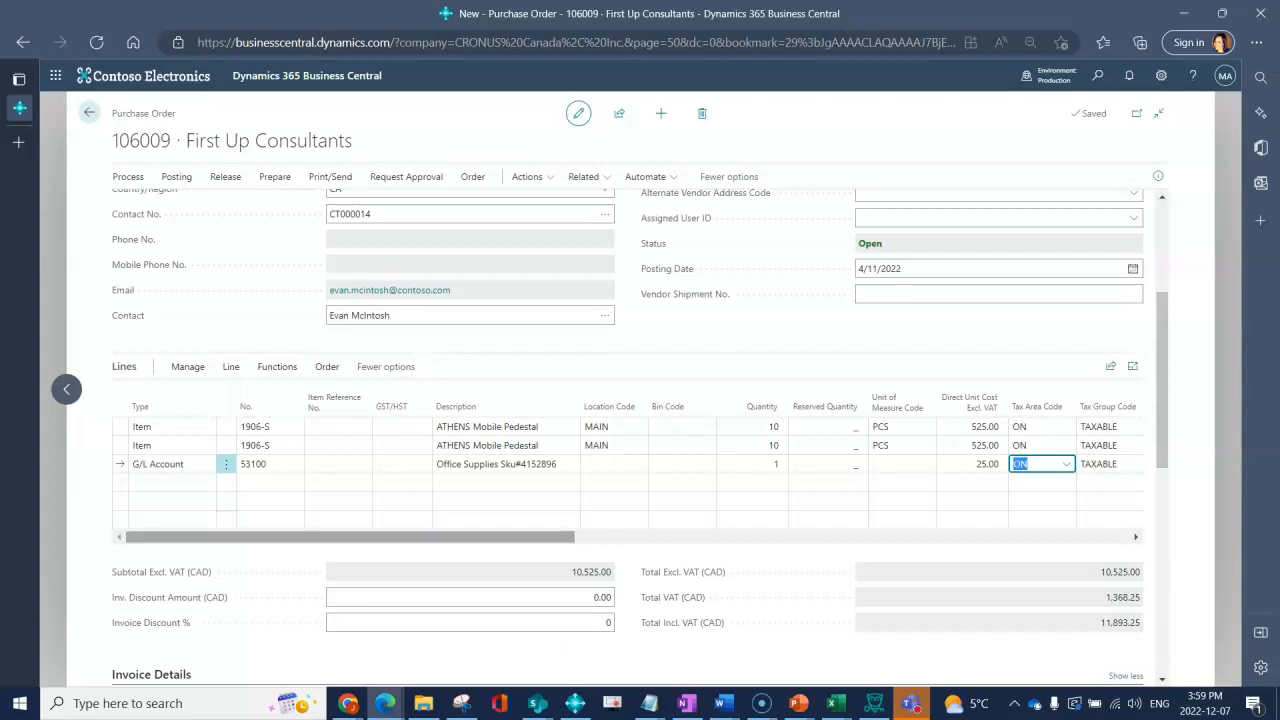
- Add a Comment line below the G/L Account line using the standard text code SUC, Sale under Contract
{"action": "left_click", "coordinate": [172, 482]}
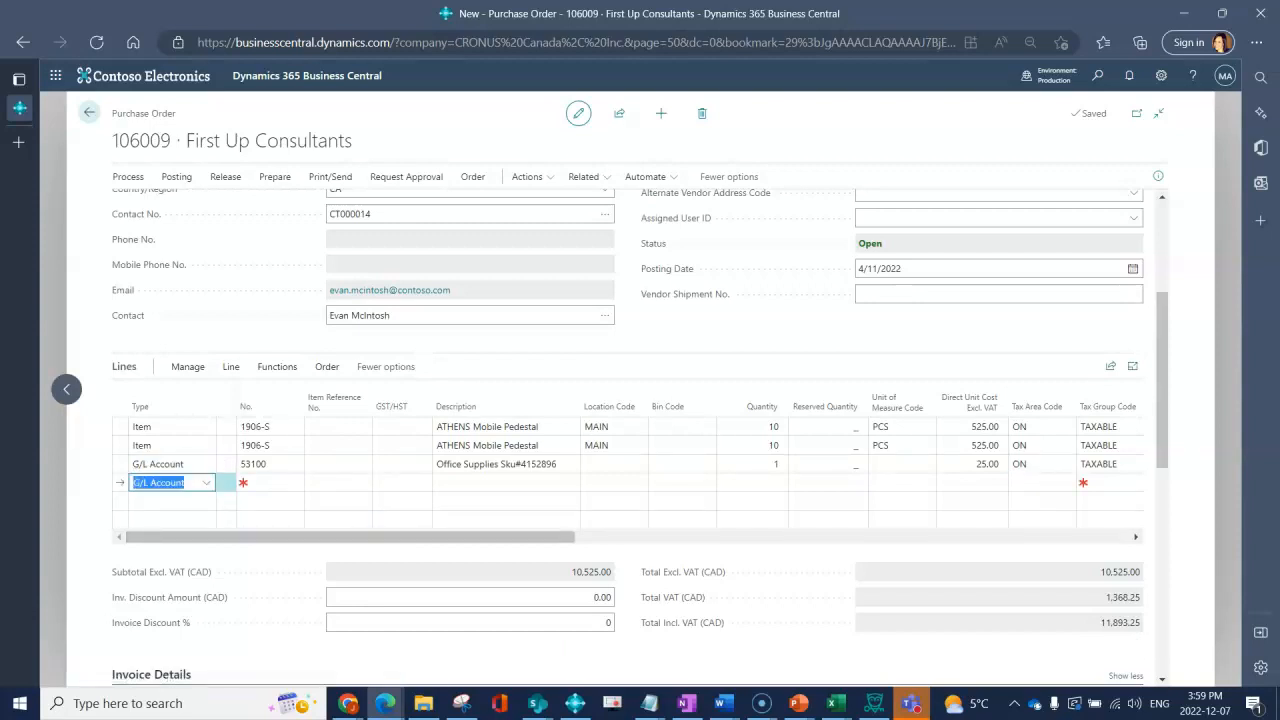
{"action": "left_click", "coordinate": [207, 483]}
{"action": "scroll", "coordinate": [212, 545], "scroll_direction": "up", "scroll_amount": 1}
{"action": "left_click", "coordinate": [211, 540]}
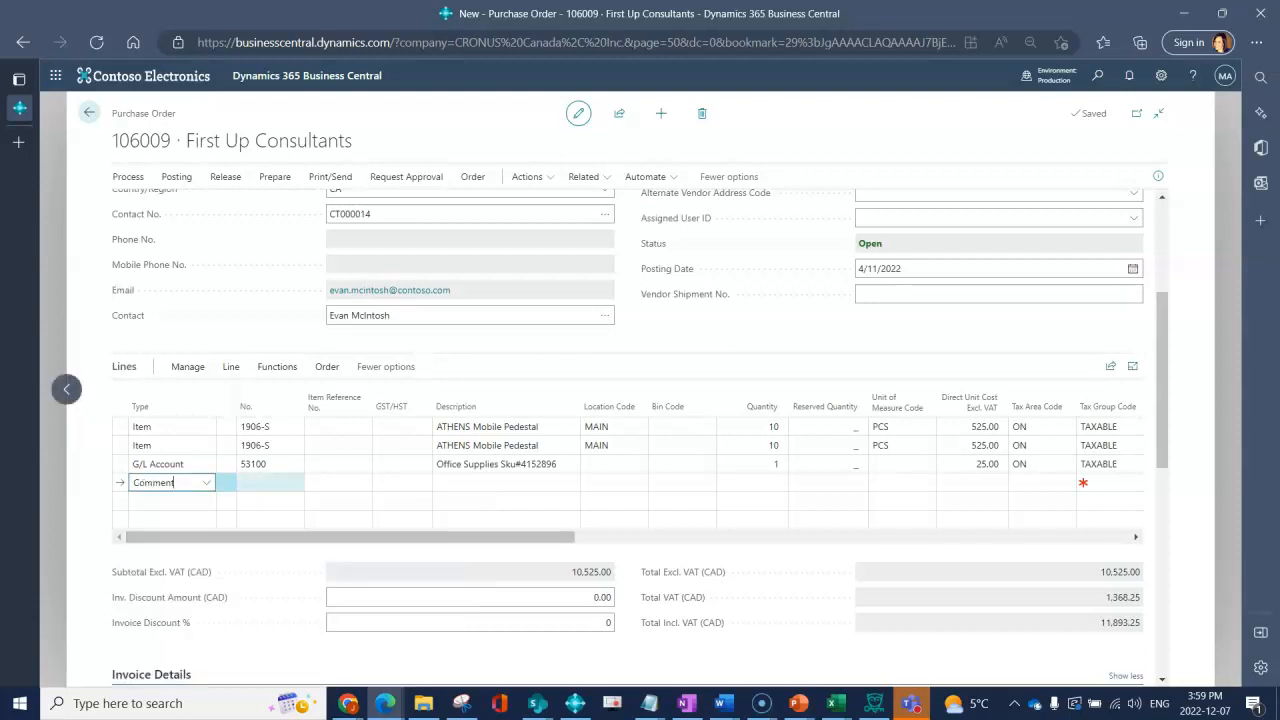
{"action": "left_click", "coordinate": [292, 483]}
{"action": "left_click", "coordinate": [294, 483]}
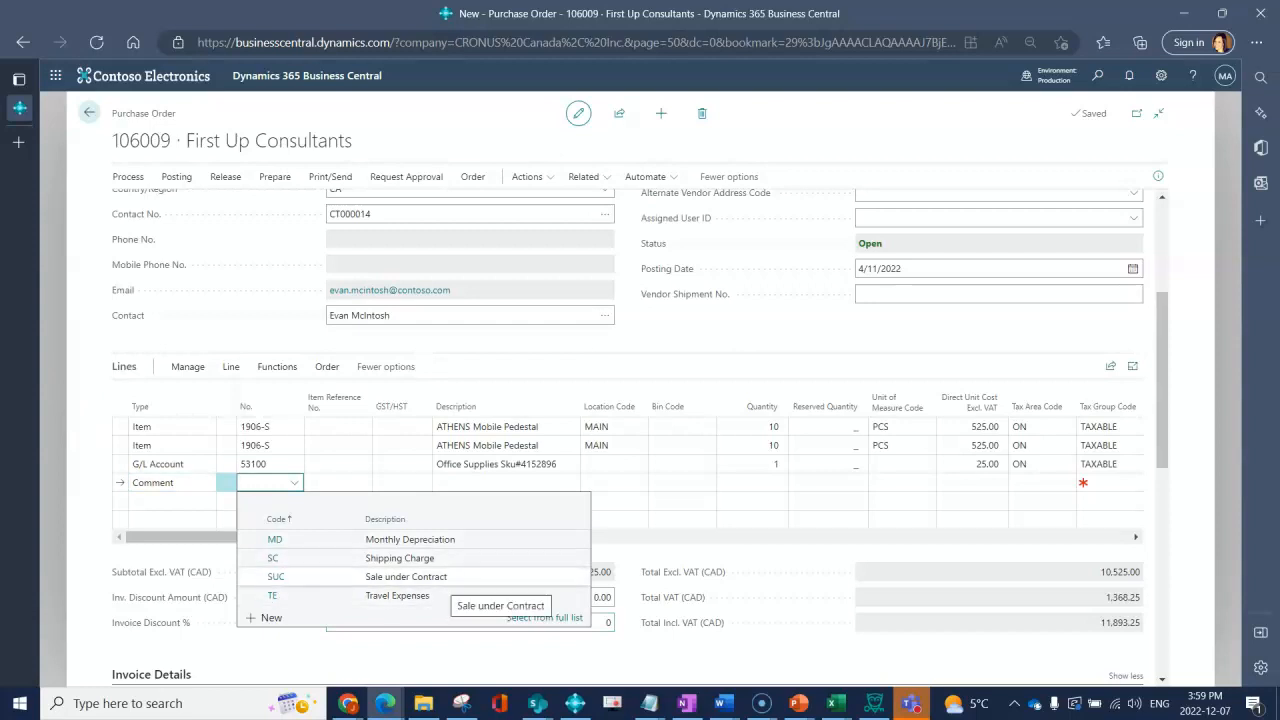
{"action": "left_click", "coordinate": [410, 577]}
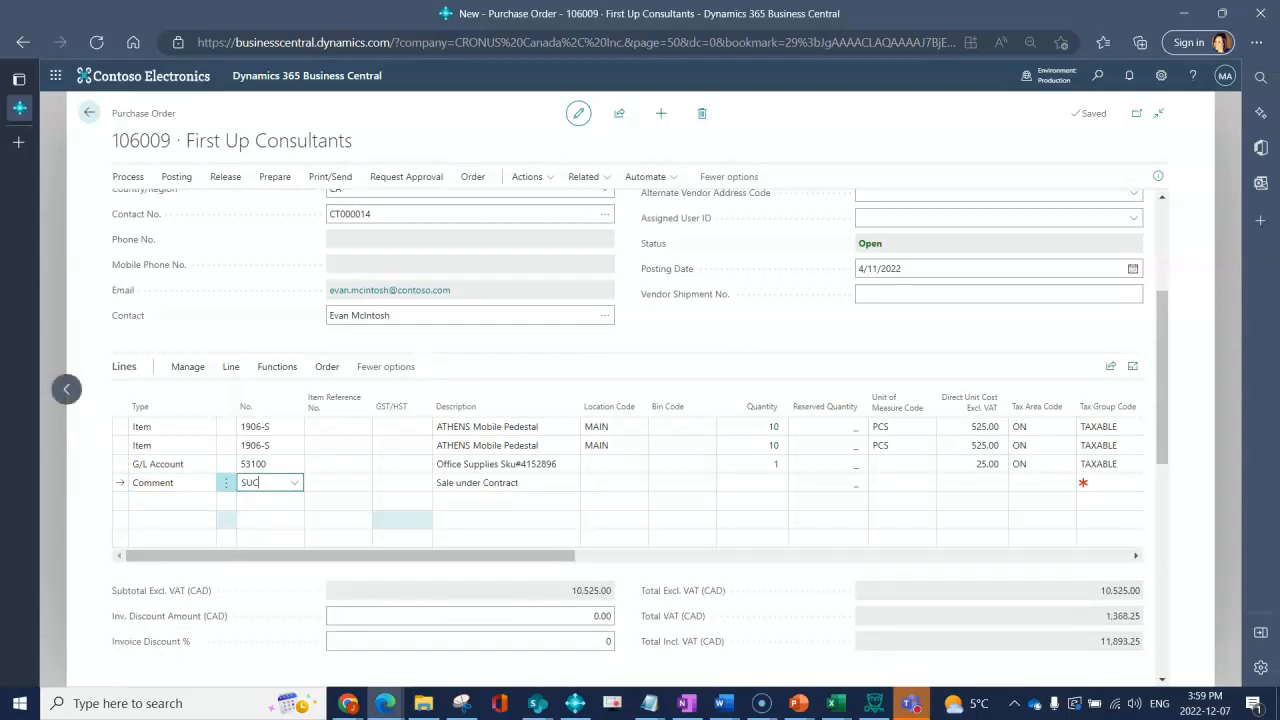
- Add another Comment line with the free-text description "Please confirm within 24 hours"
{"action": "left_click", "coordinate": [165, 500]}
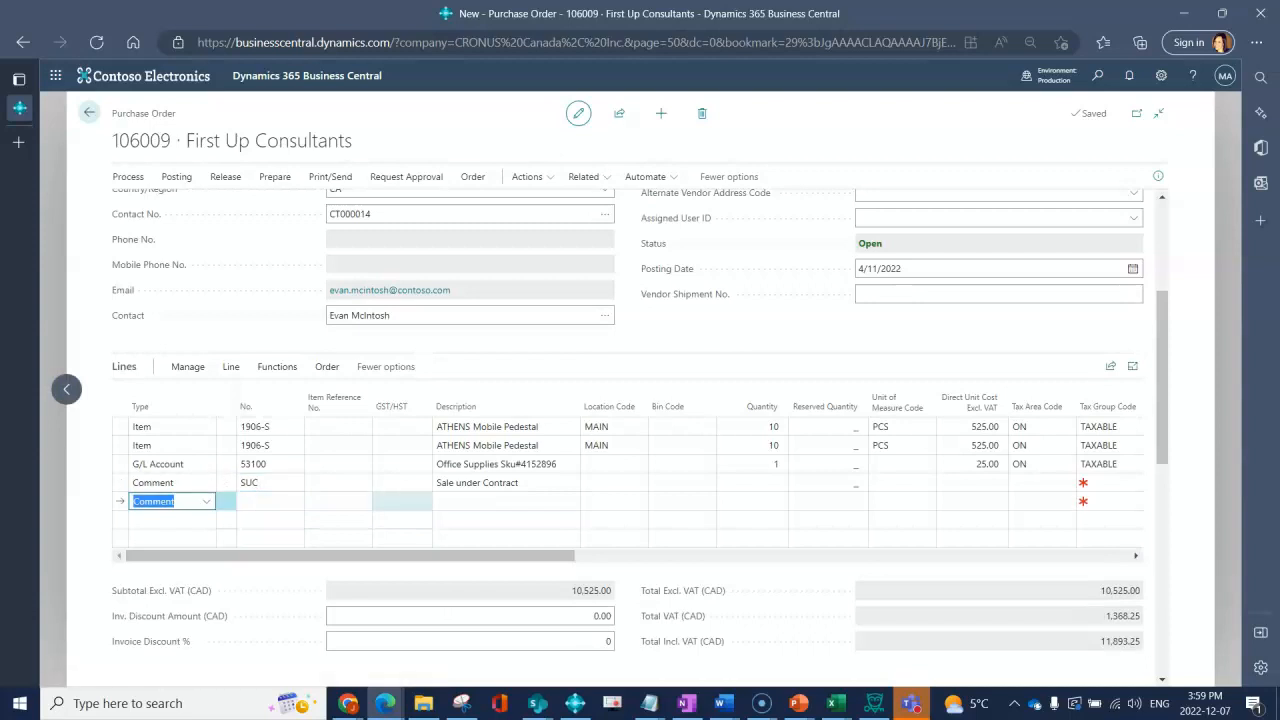
{"action": "left_click", "coordinate": [490, 501]}
{"action": "type", "text": "Please"}
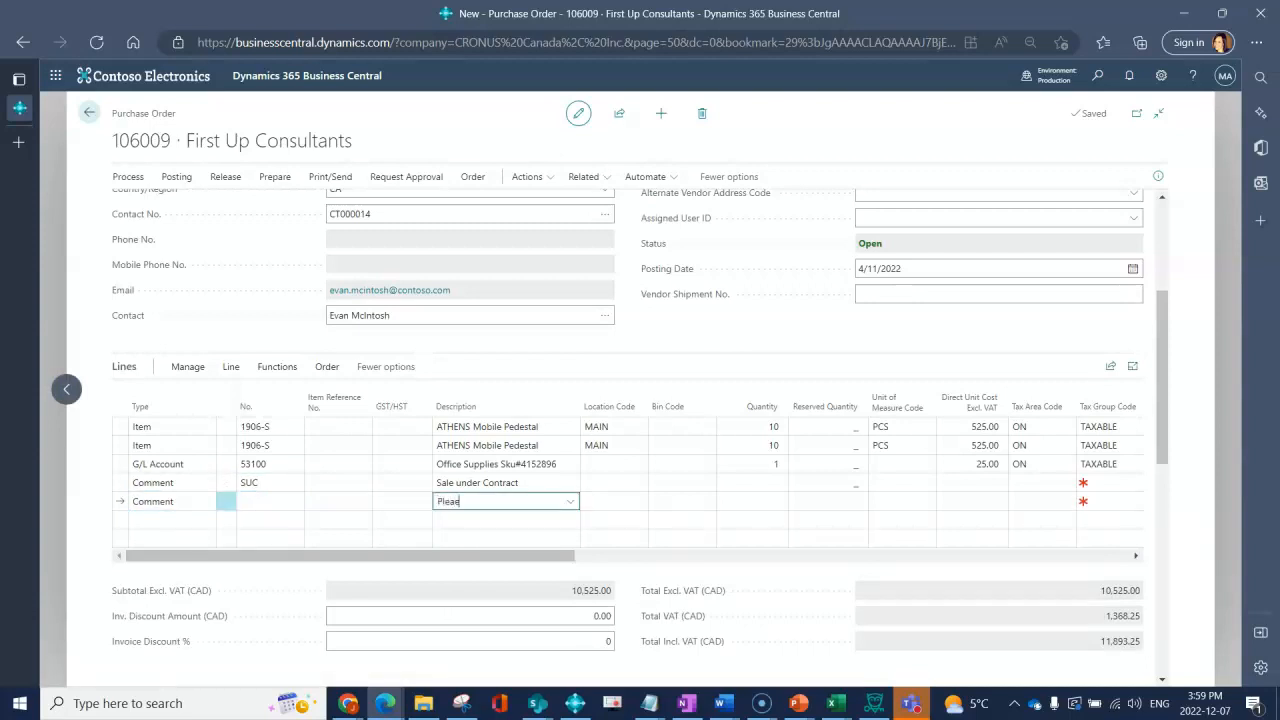
{"action": "type", "text": " confirm within 24 hours"}
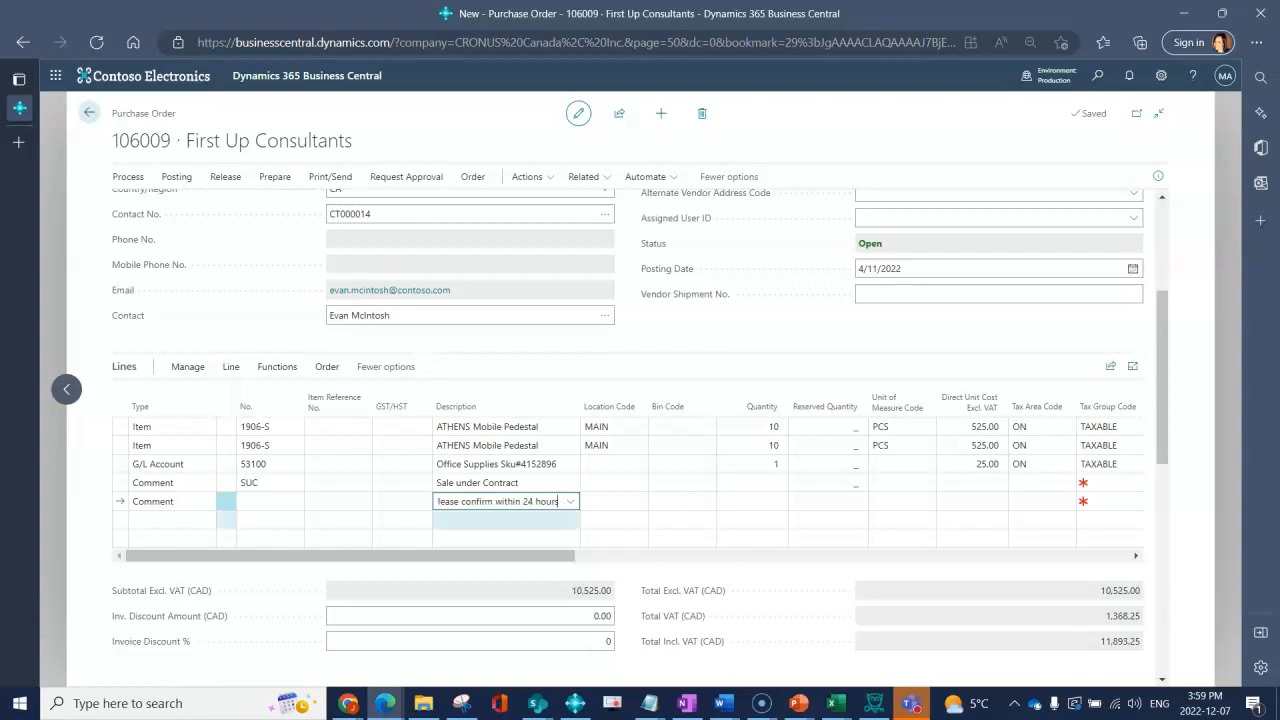
- Select the first item line and review its available line functions, including Insert Ext. Texts, without running any
{"action": "left_click", "coordinate": [487, 427]}
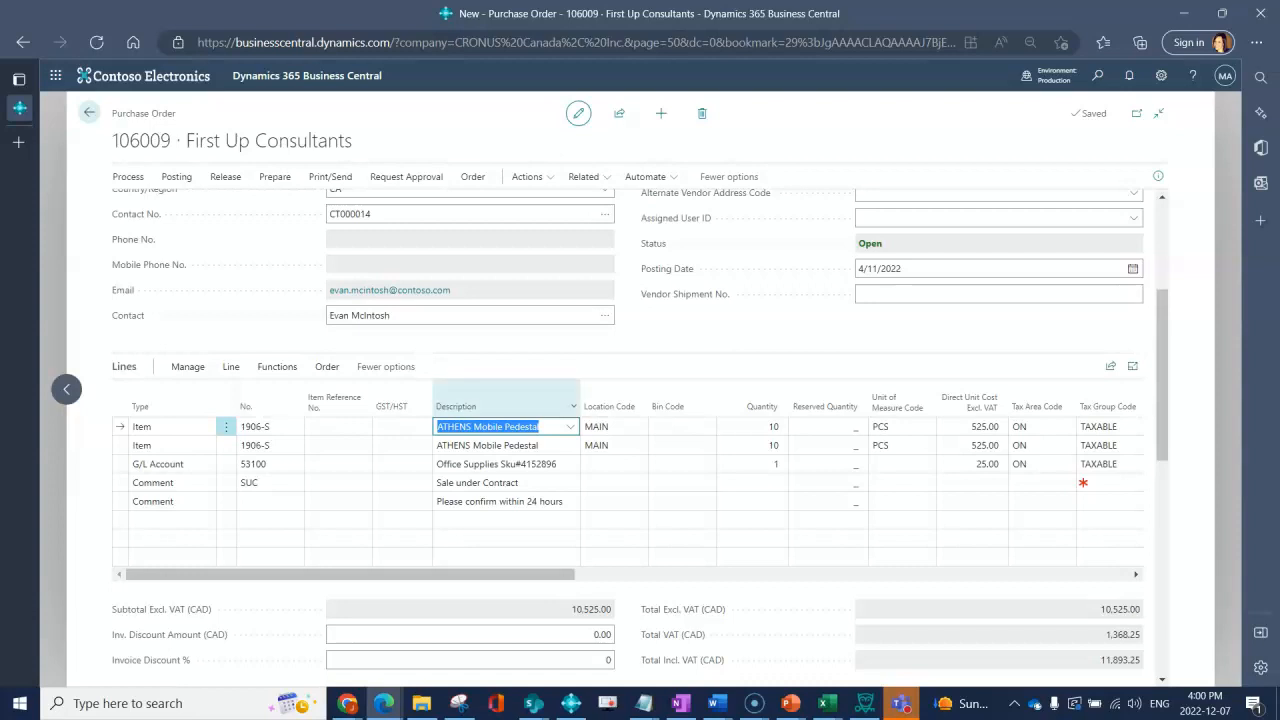
{"action": "left_click", "coordinate": [263, 427]}
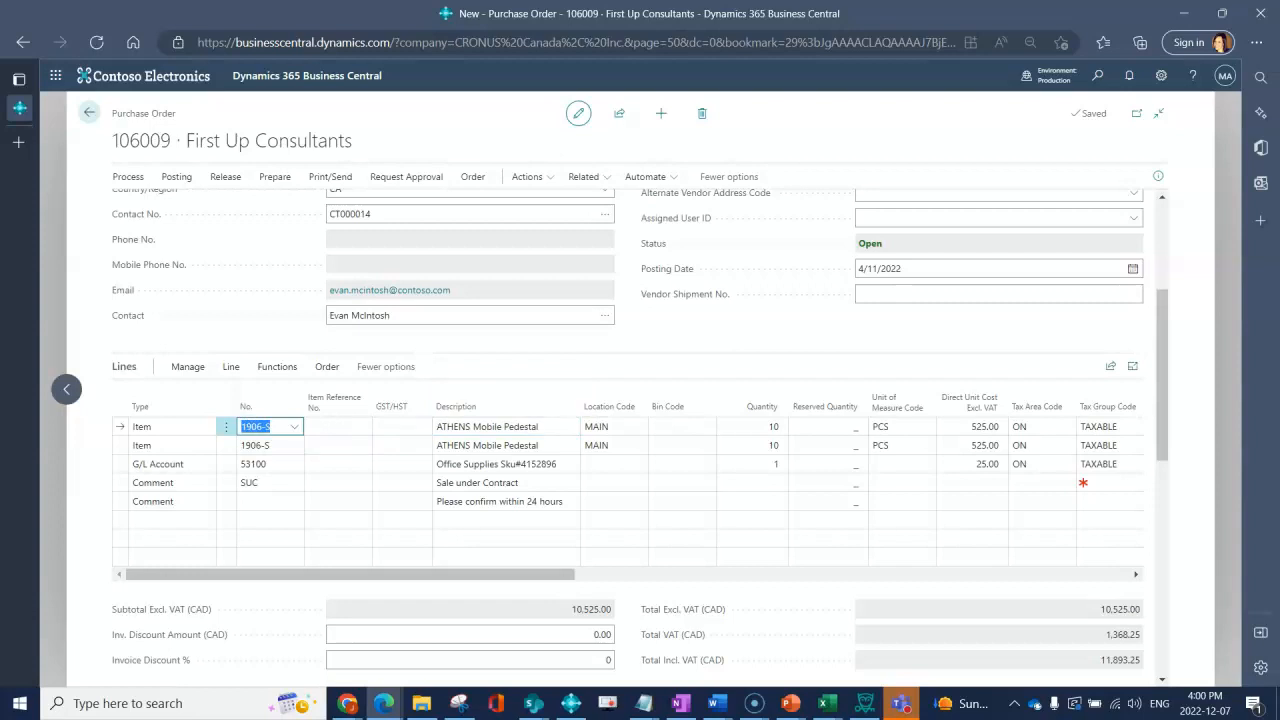
{"action": "left_click", "coordinate": [277, 366]}
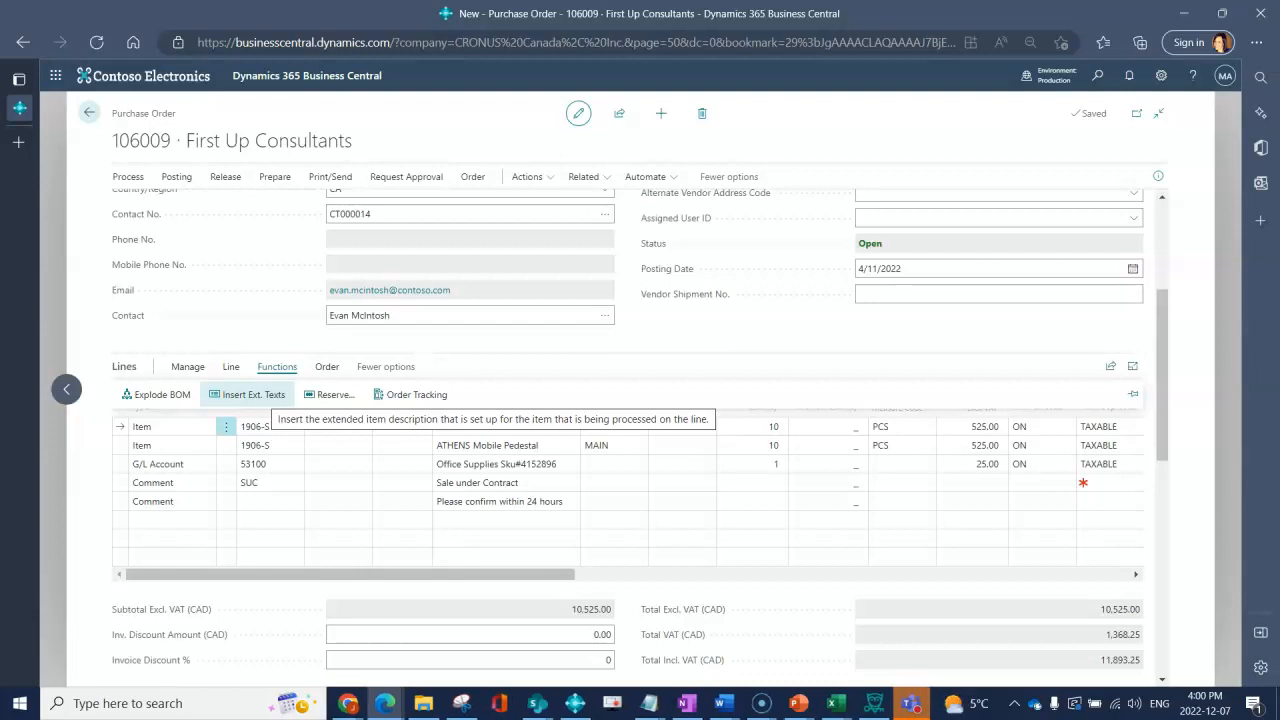
{"action": "left_click", "coordinate": [277, 367]}
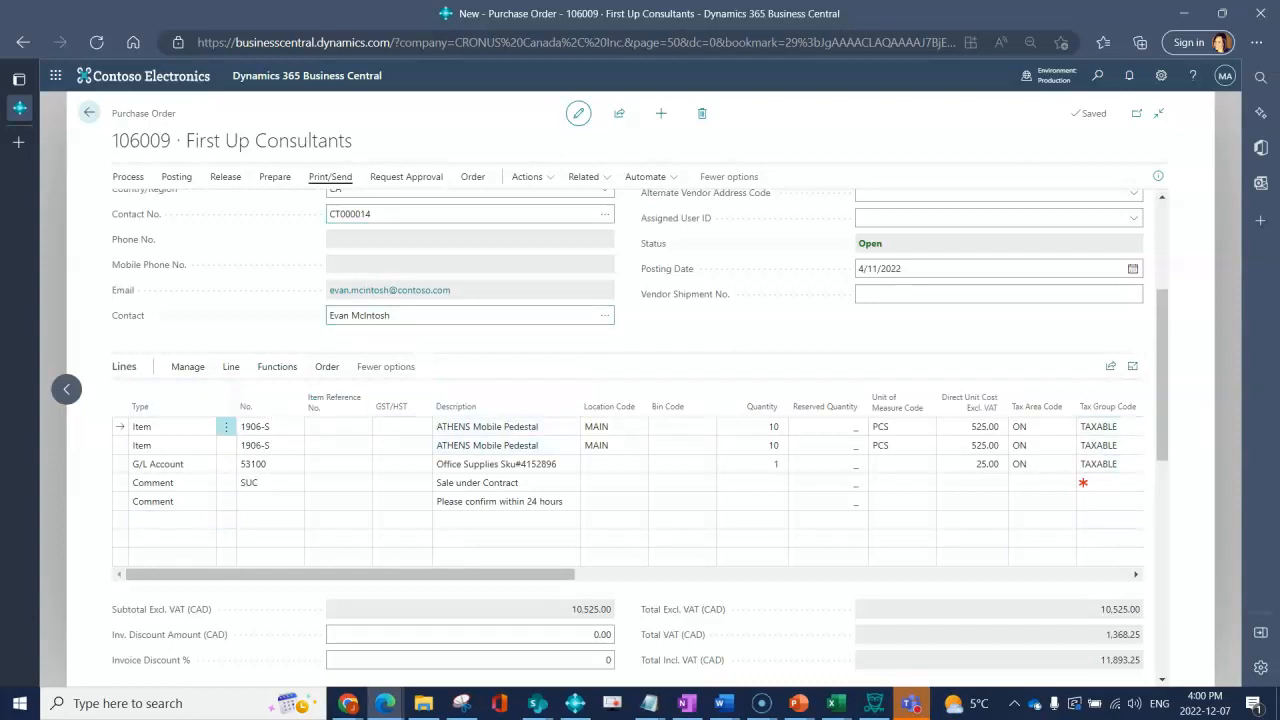
- Examine the order's print request options, including Archive Document and the file types for sending, without printing or exporting
{"action": "left_click", "coordinate": [330, 176]}
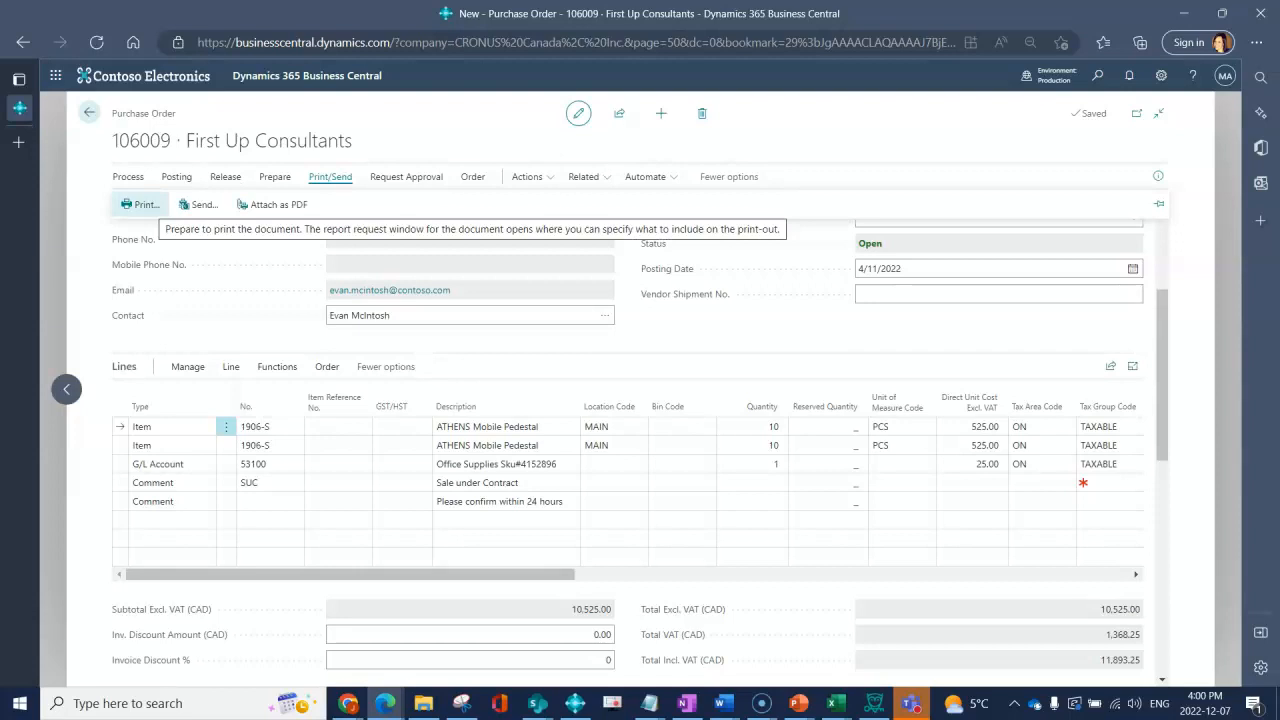
{"action": "left_click", "coordinate": [141, 204]}
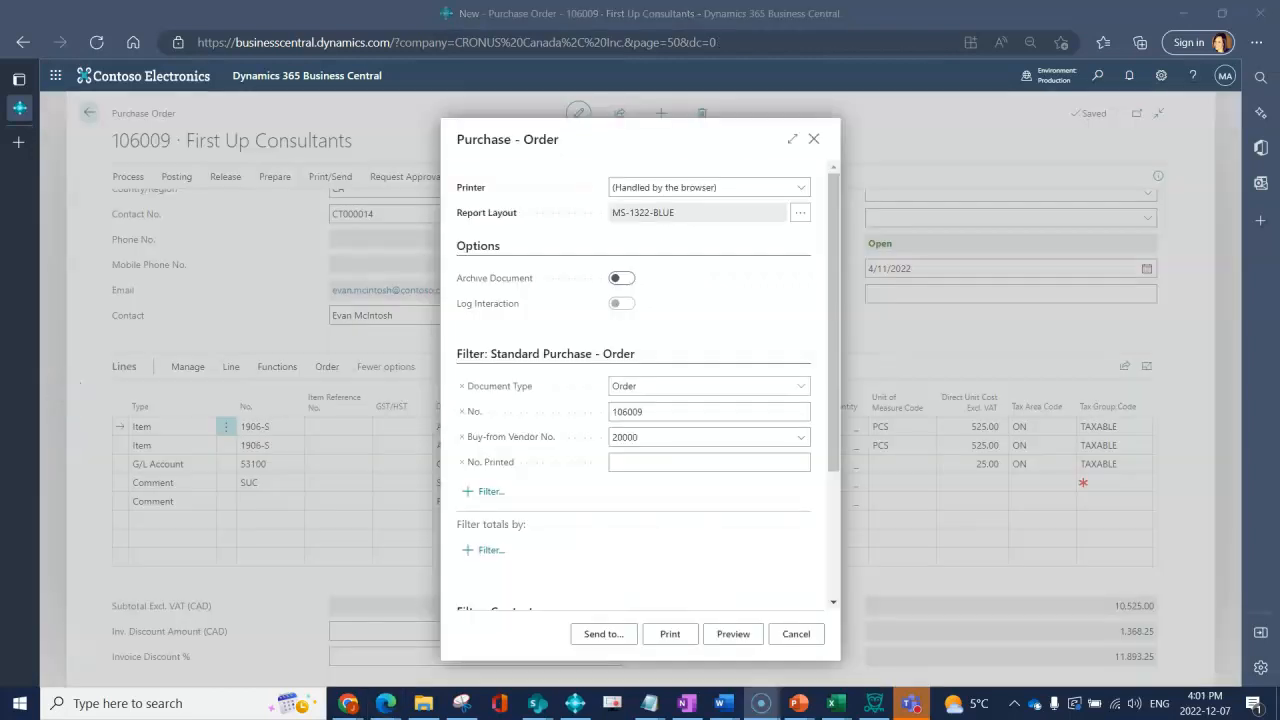
{"action": "left_click", "coordinate": [621, 278]}
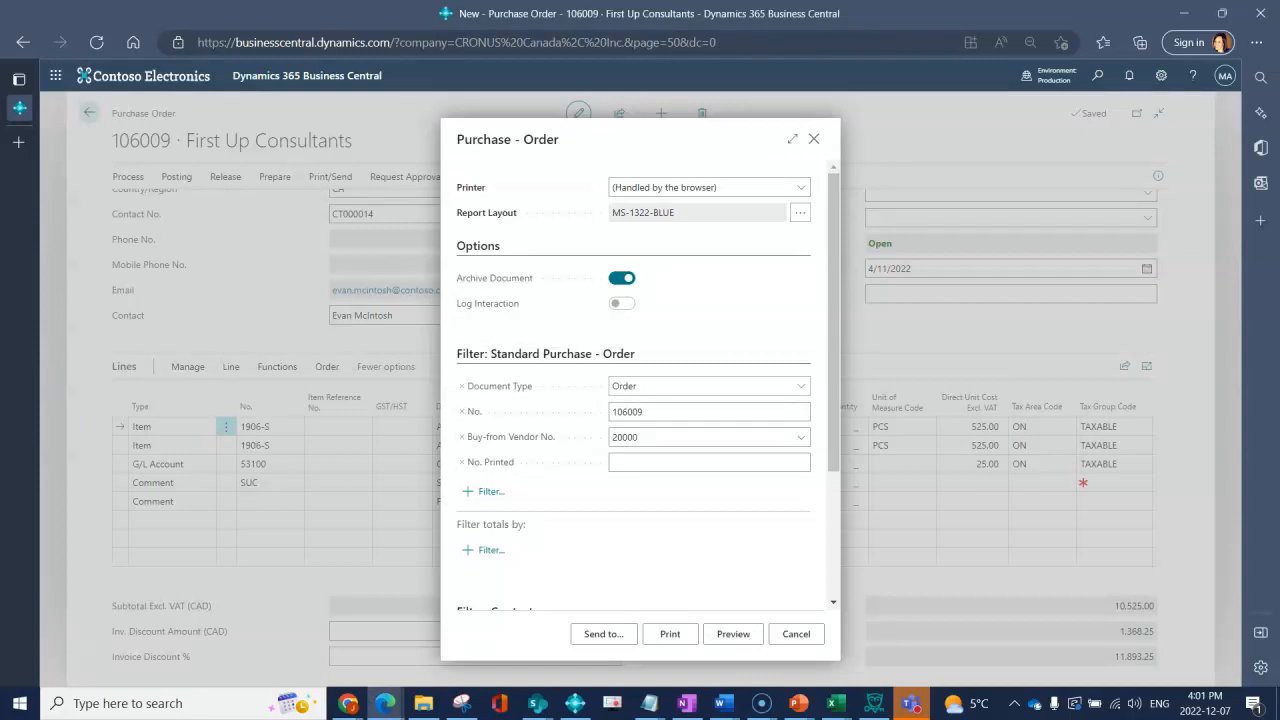
{"action": "left_click", "coordinate": [603, 633]}
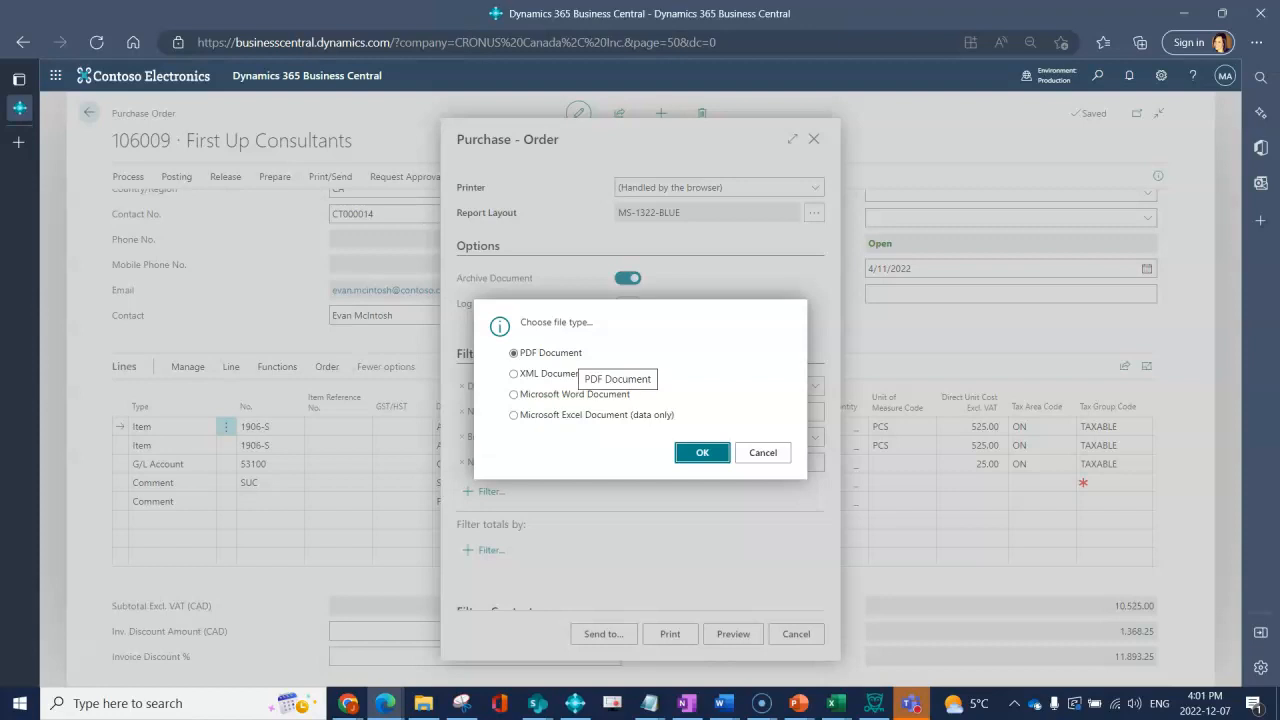
{"action": "left_click", "coordinate": [762, 452]}
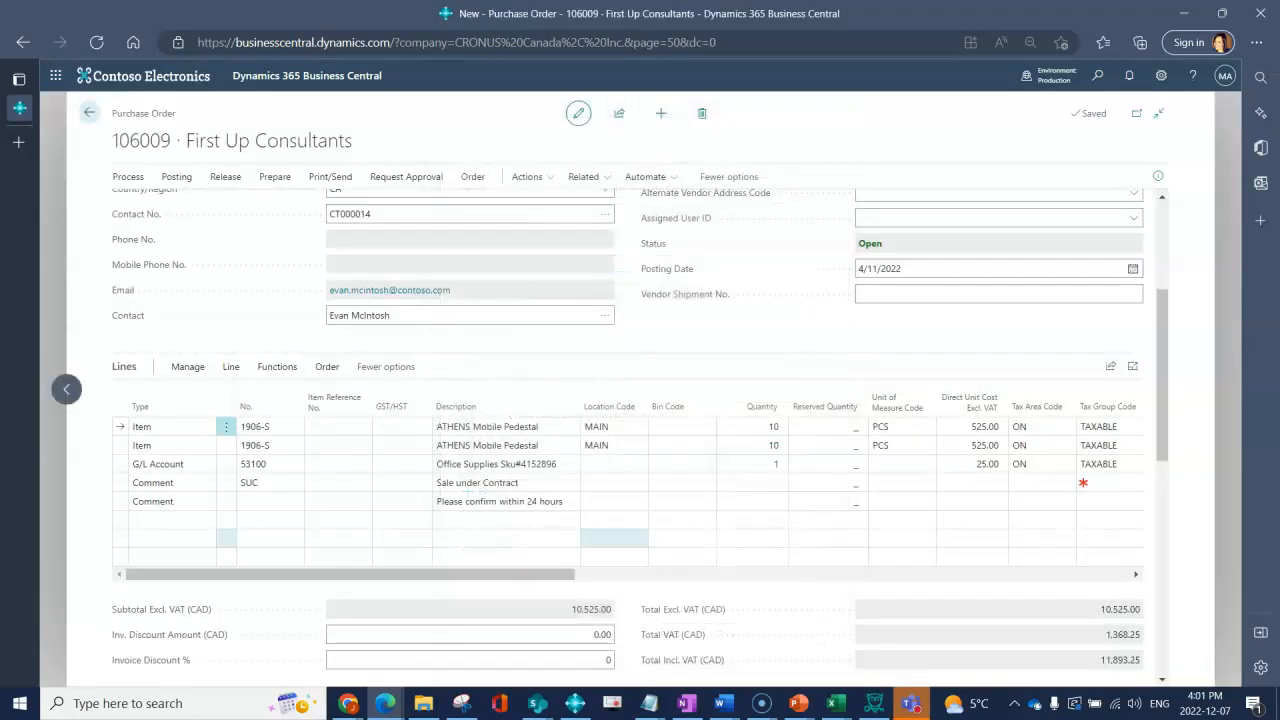
{"action": "left_click", "coordinate": [330, 177]}
{"action": "left_click", "coordinate": [143, 205]}
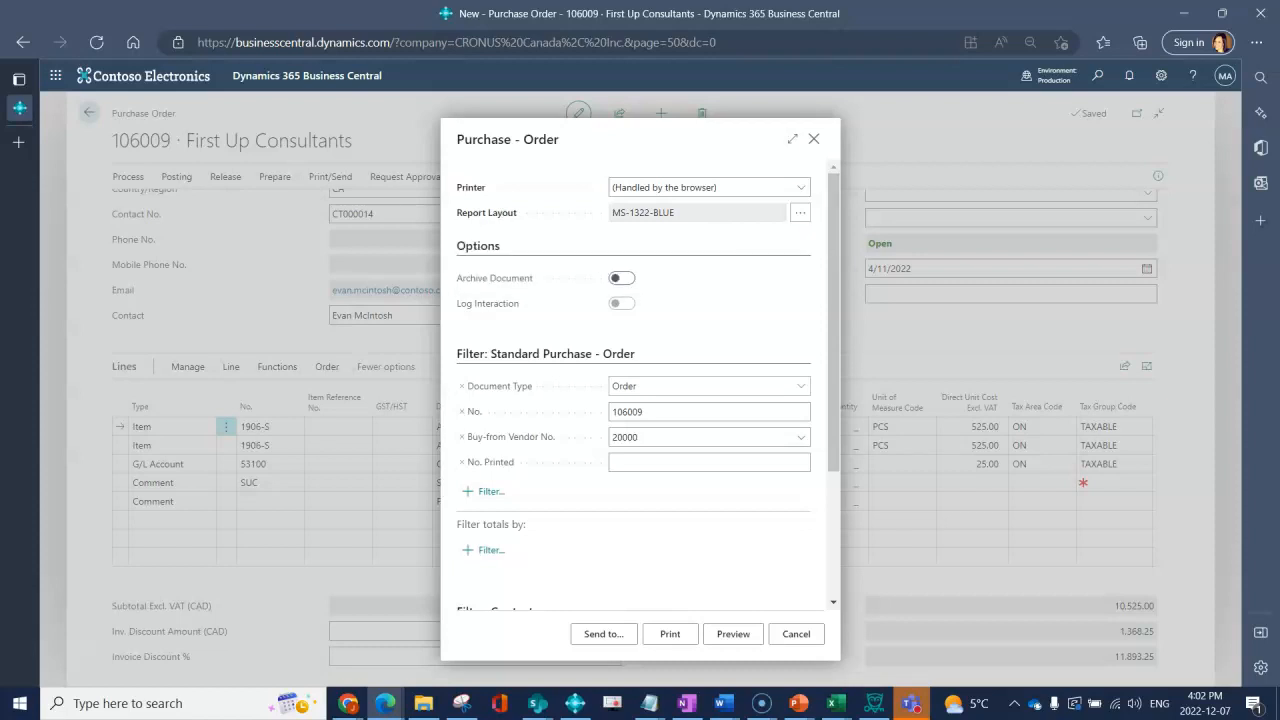
{"action": "left_click", "coordinate": [813, 139]}
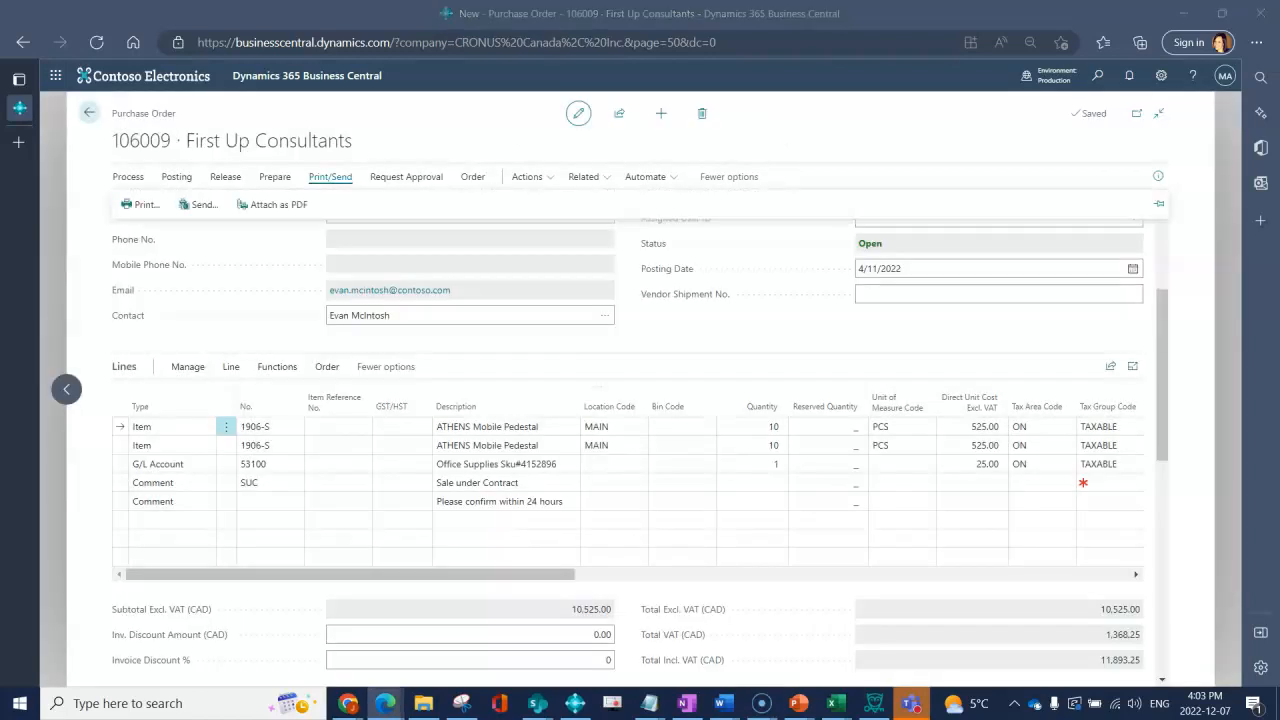
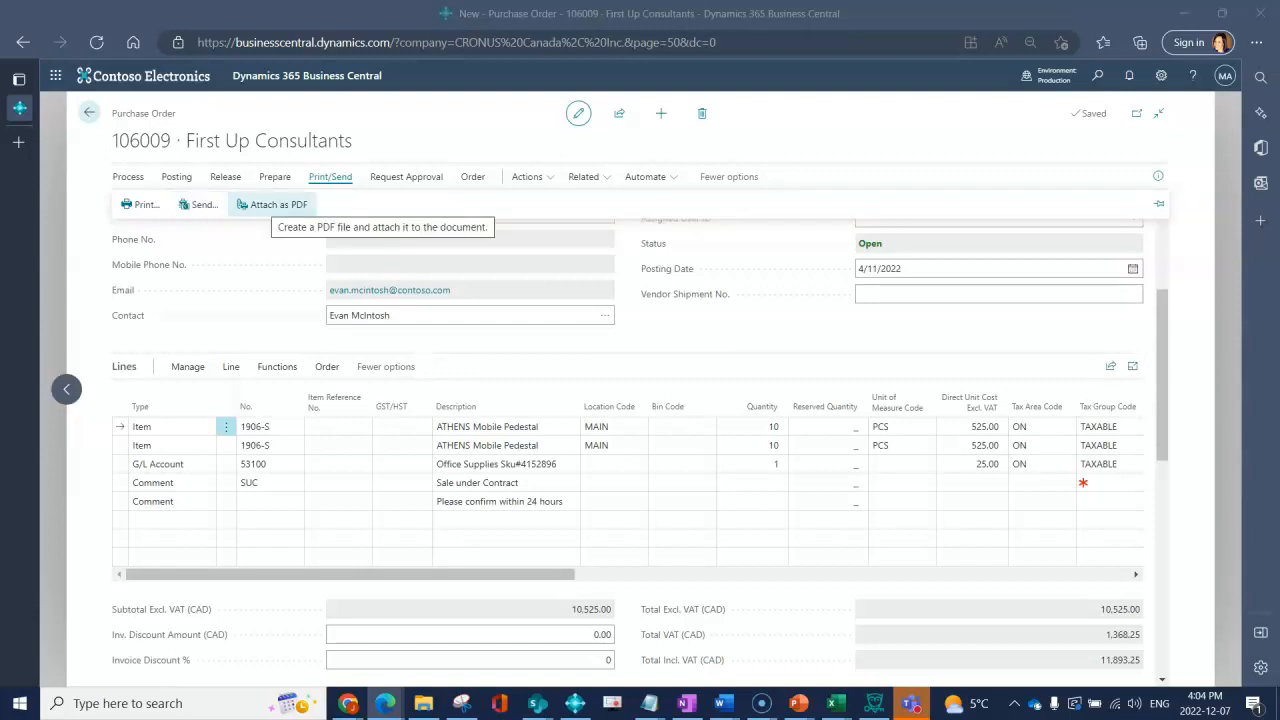
- Attach the purchase order to itself as a PDF and open its list of attached documents
{"action": "left_click", "coordinate": [272, 204]}
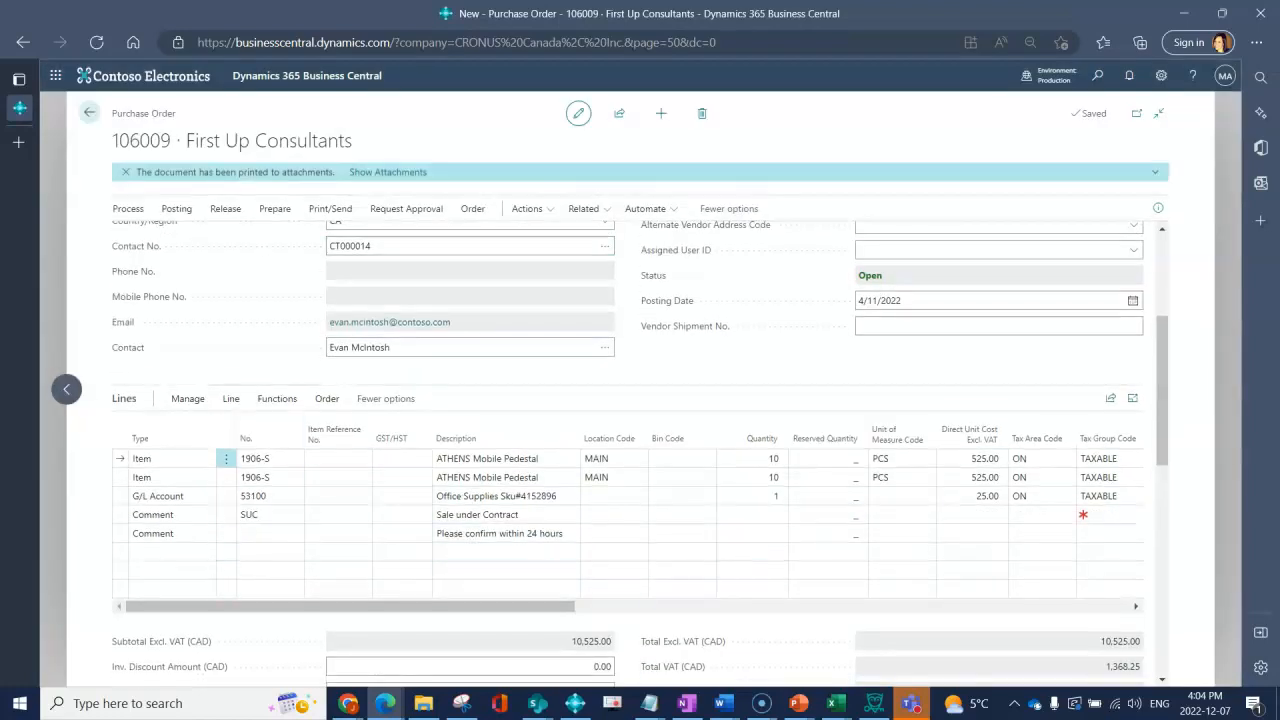
{"action": "left_click", "coordinate": [1158, 208]}
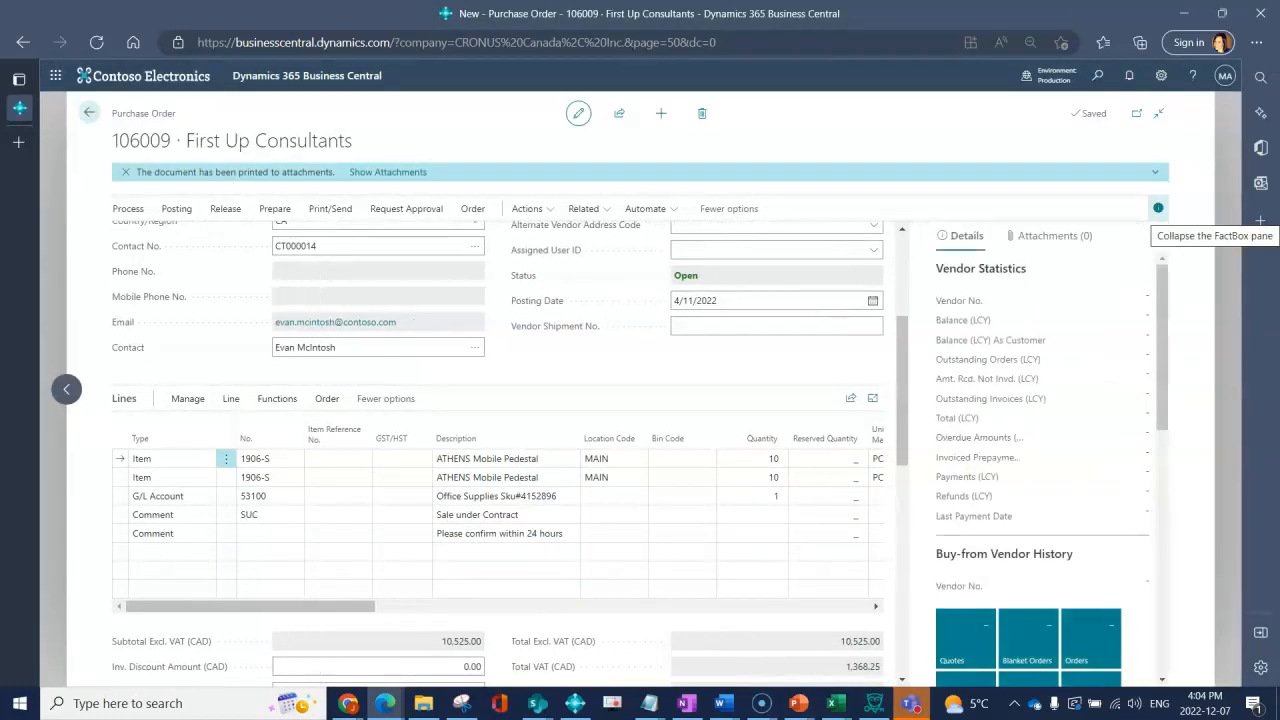
{"action": "left_click", "coordinate": [1052, 235]}
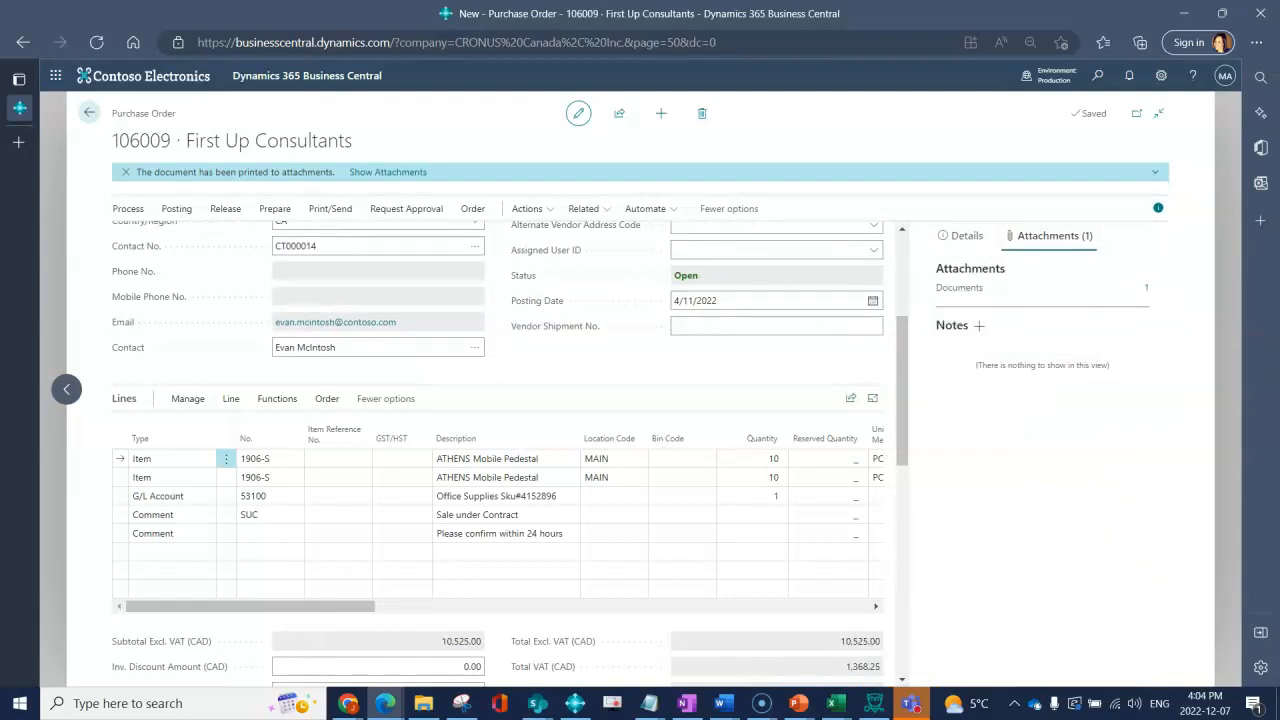
{"action": "left_click", "coordinate": [1146, 287]}
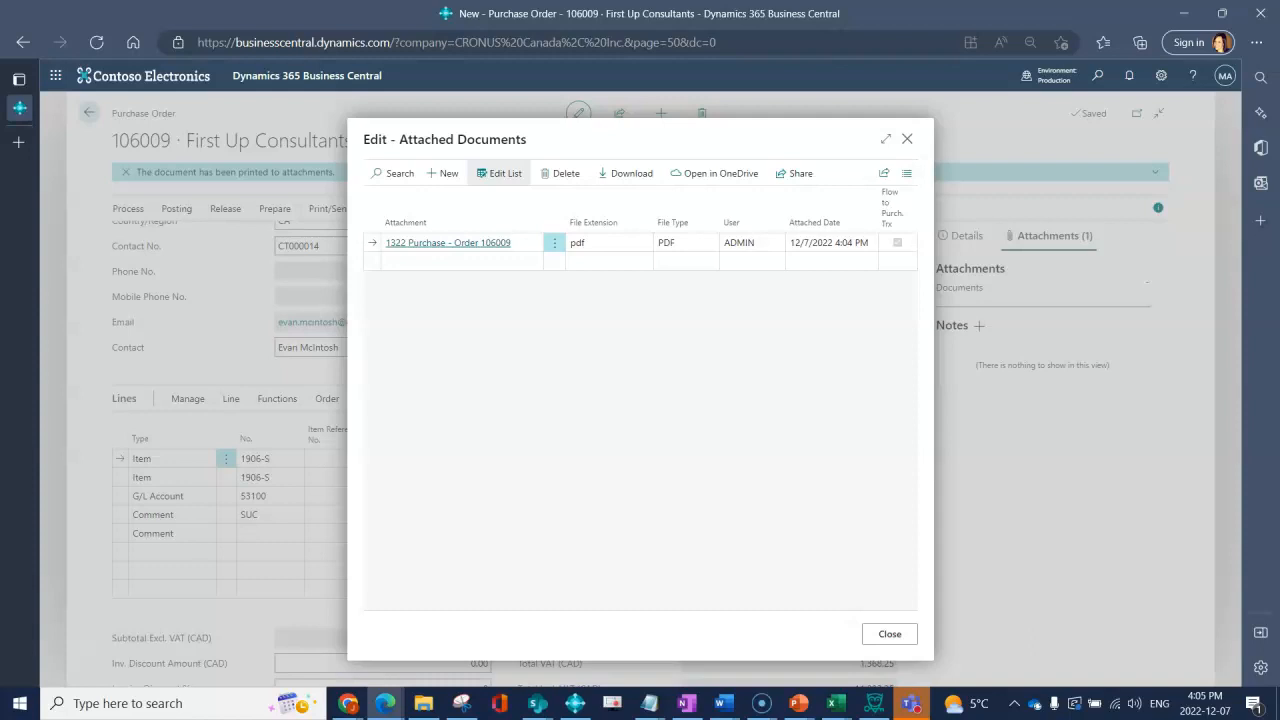
- Check how to attach another file to the order, and close the attached documents list without adding one
{"action": "left_click", "coordinate": [430, 261]}
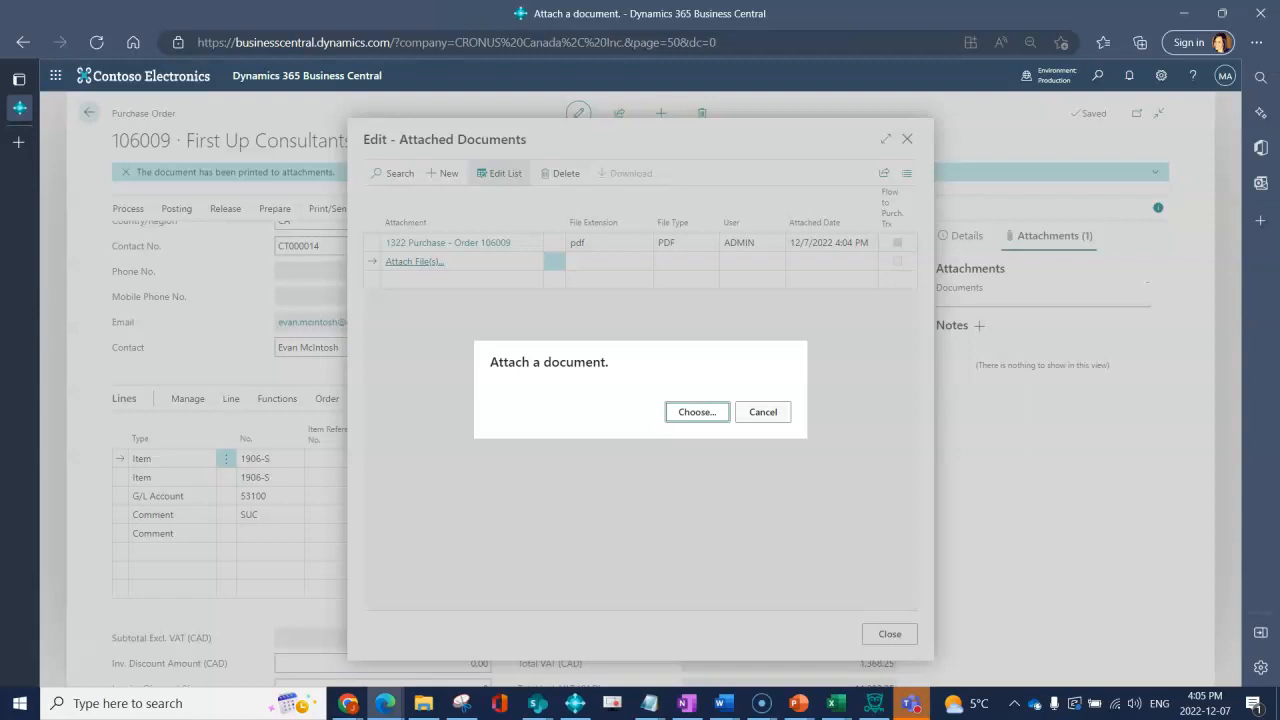
{"action": "left_click", "coordinate": [763, 412]}
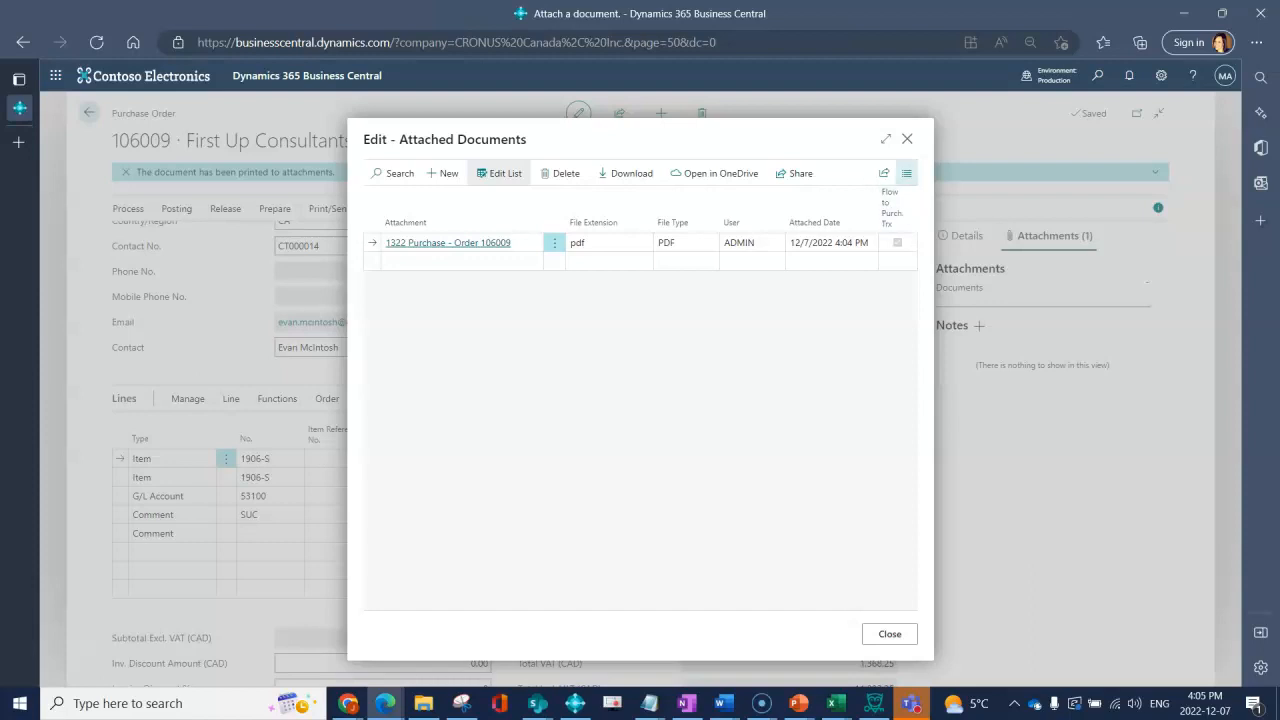
{"action": "left_click", "coordinate": [907, 139]}
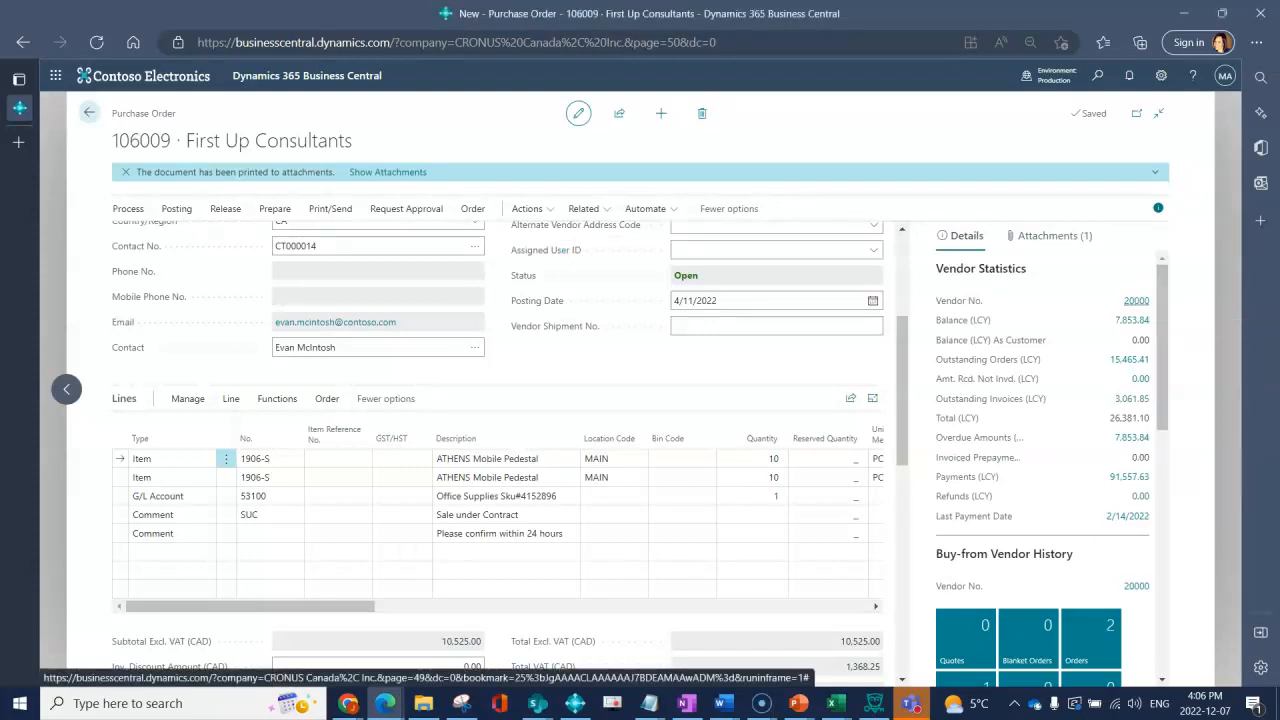
- Check the vendor's card and the ledger entries behind the Balance (LCY) from Vendor Statistics, returning to the purchase order after each
{"action": "left_click", "coordinate": [1136, 300]}
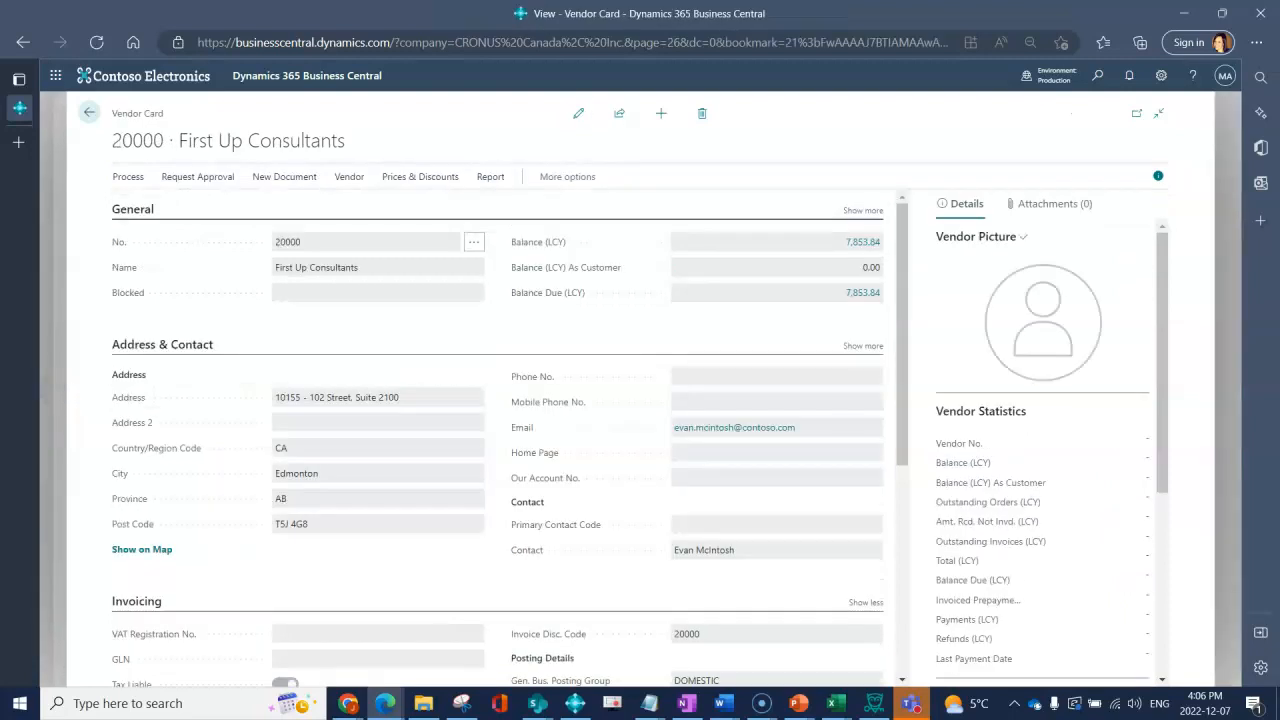
{"action": "left_click", "coordinate": [89, 113]}
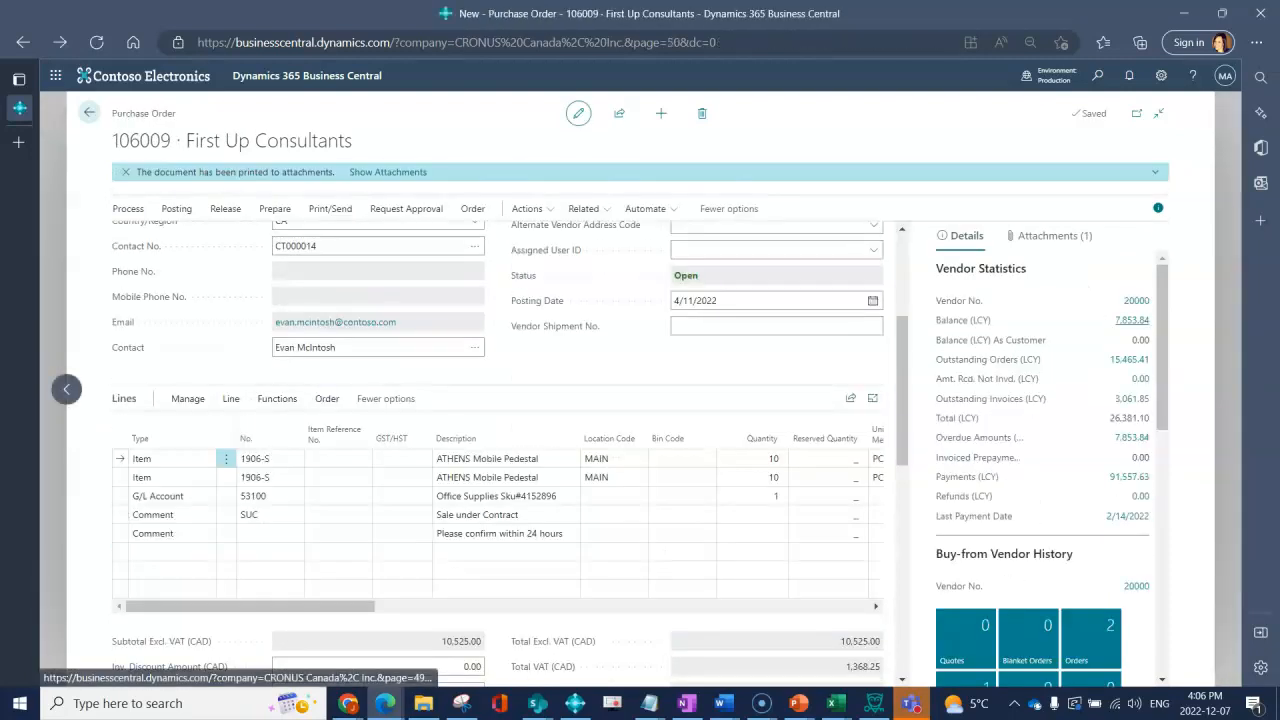
{"action": "left_click", "coordinate": [1132, 320]}
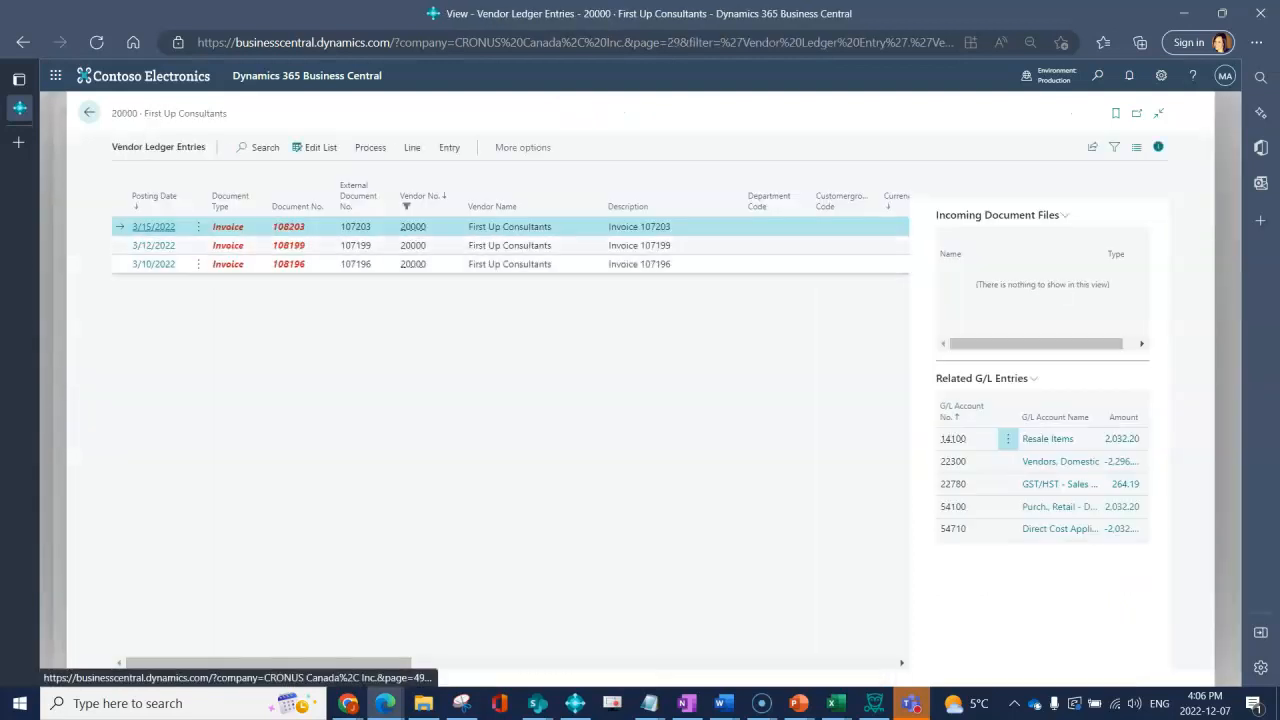
{"action": "left_click", "coordinate": [89, 112]}
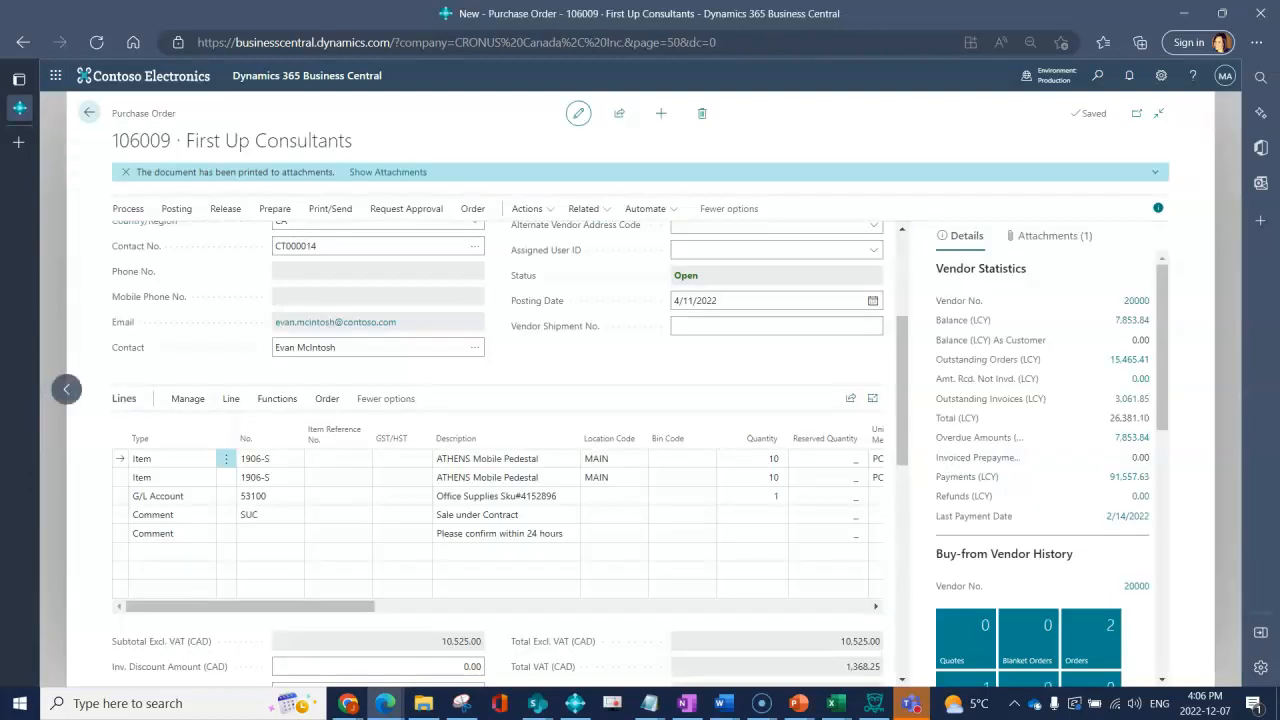
- Review the Buy-from Vendor History and Purchase Line Details, and collapse the FactBox pane
{"action": "scroll", "coordinate": [1045, 430], "scroll_direction": "down", "scroll_amount": 2}
{"action": "scroll", "coordinate": [1045, 430], "scroll_direction": "down", "scroll_amount": 3}
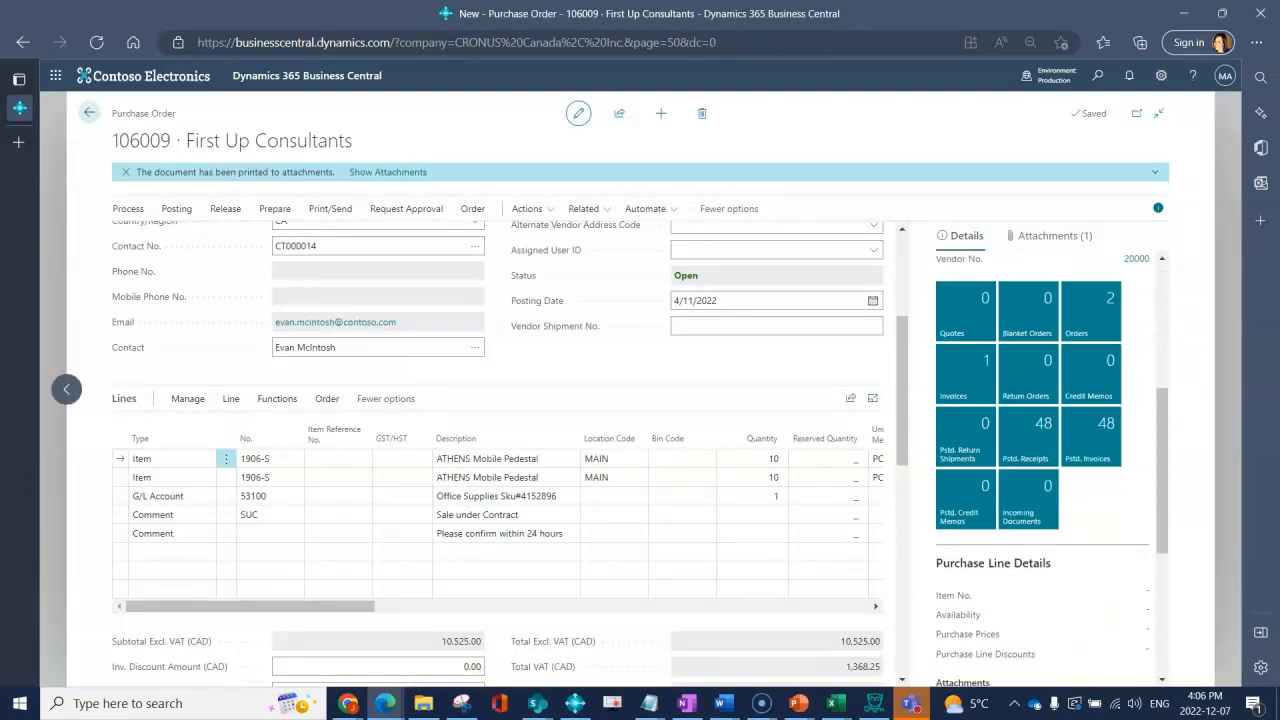
{"action": "scroll", "coordinate": [1045, 430], "scroll_direction": "down", "scroll_amount": 3}
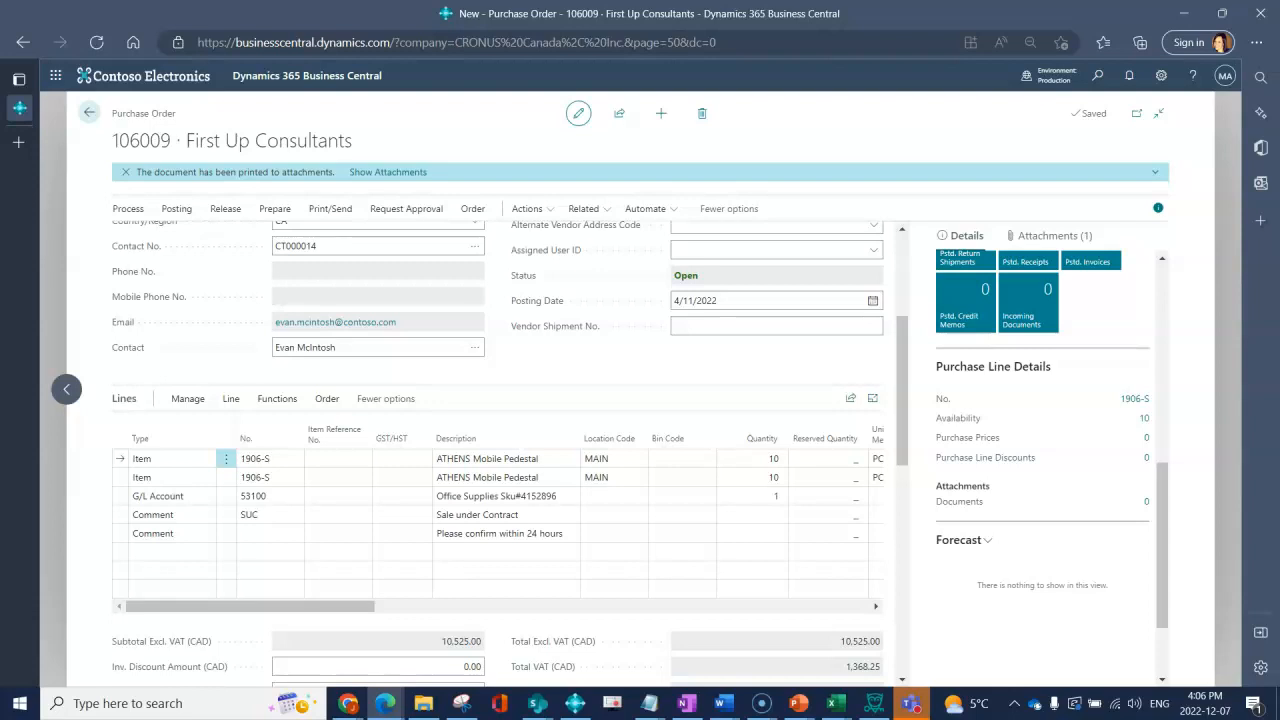
{"action": "left_click", "coordinate": [1158, 207]}
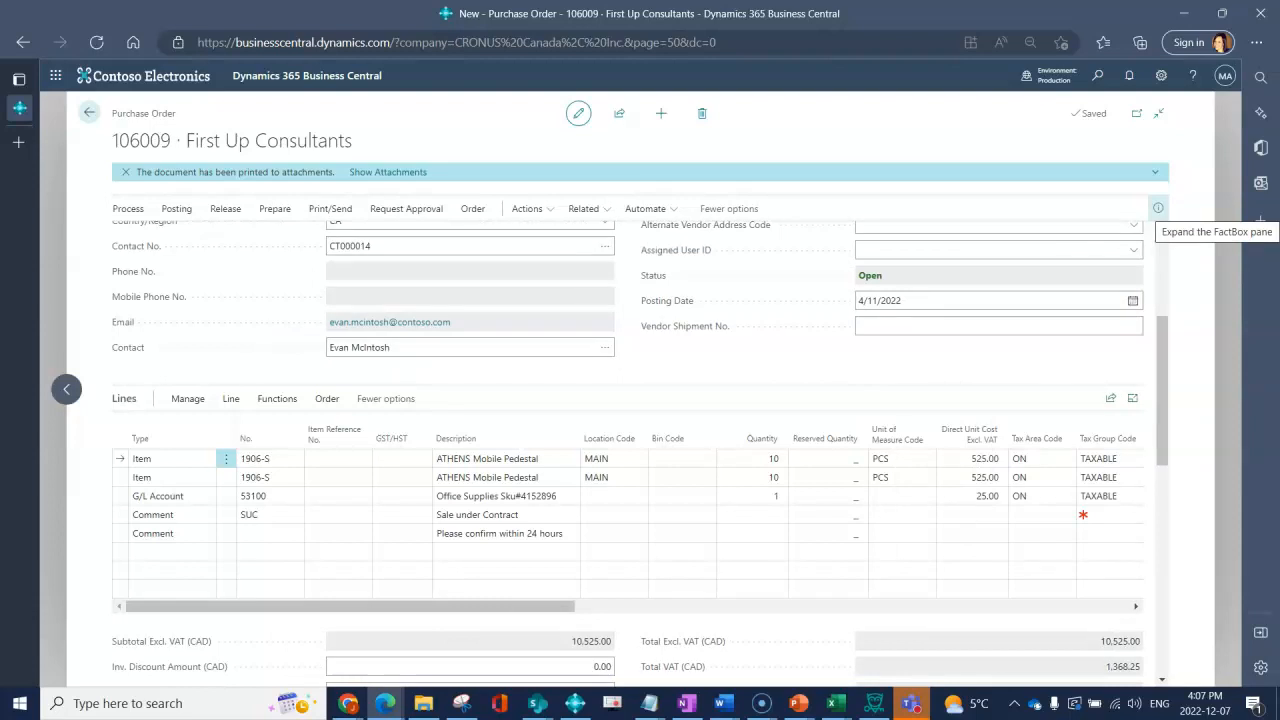
- Archive the current version of the purchase order and confirm the archiving
{"action": "scroll", "coordinate": [640, 450], "scroll_direction": "up", "scroll_amount": 5}
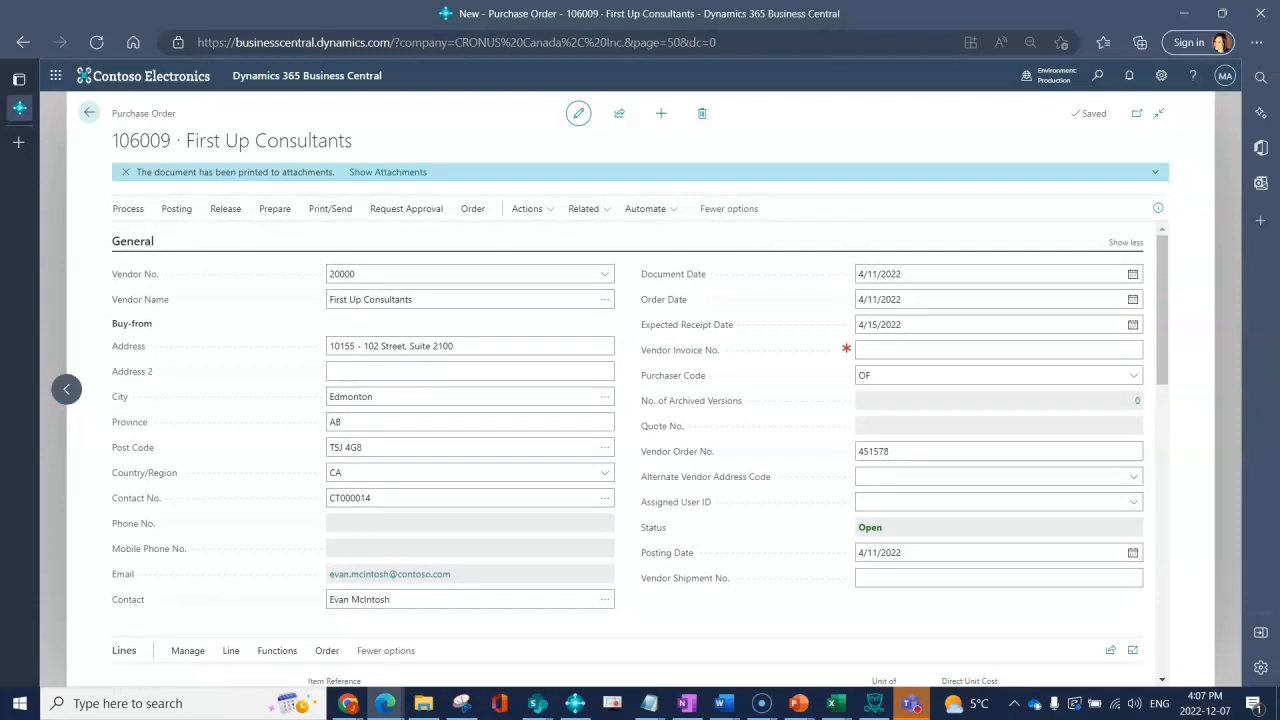
{"action": "left_click", "coordinate": [128, 209]}
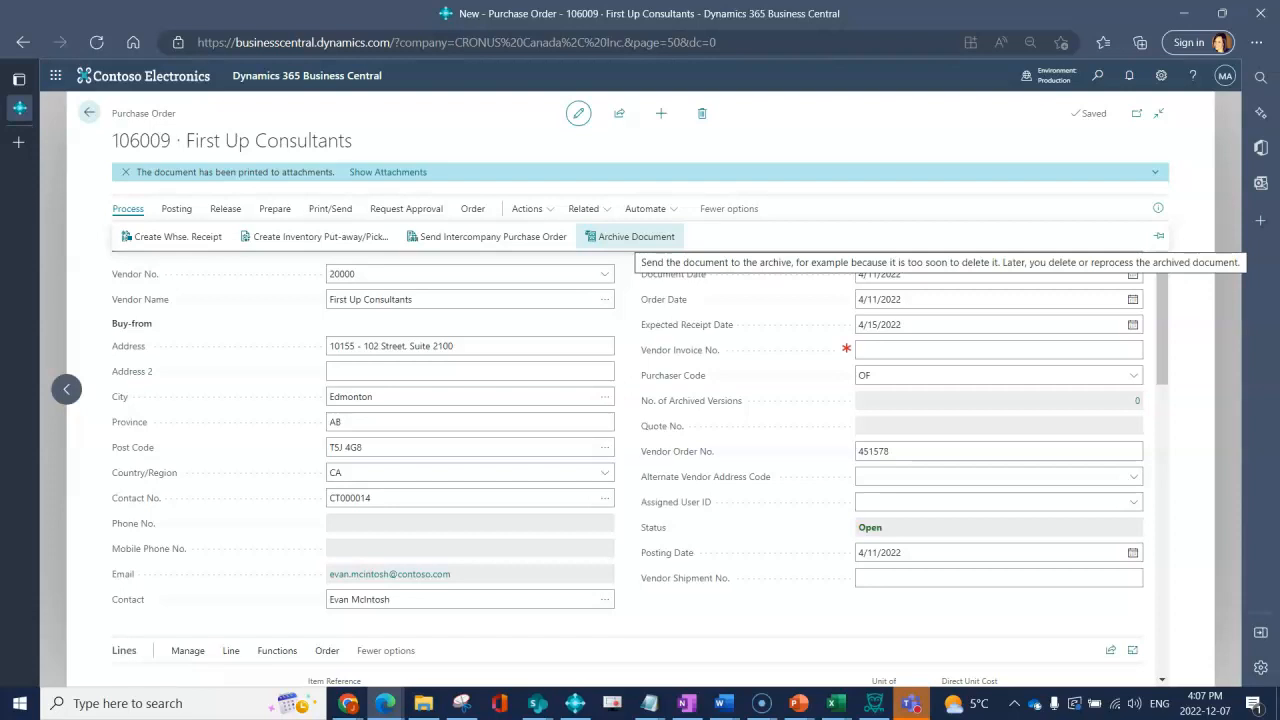
{"action": "left_click", "coordinate": [630, 236]}
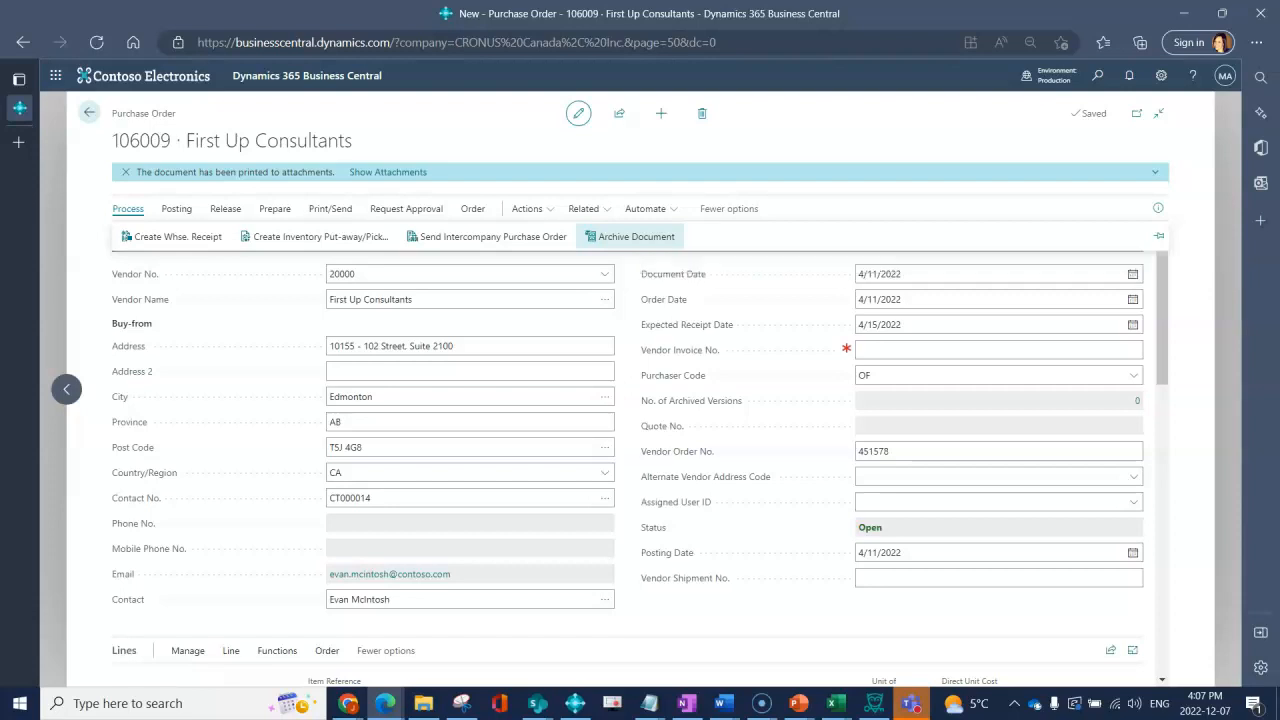
{"action": "key", "text": "Return"}
{"action": "key", "text": "Return"}
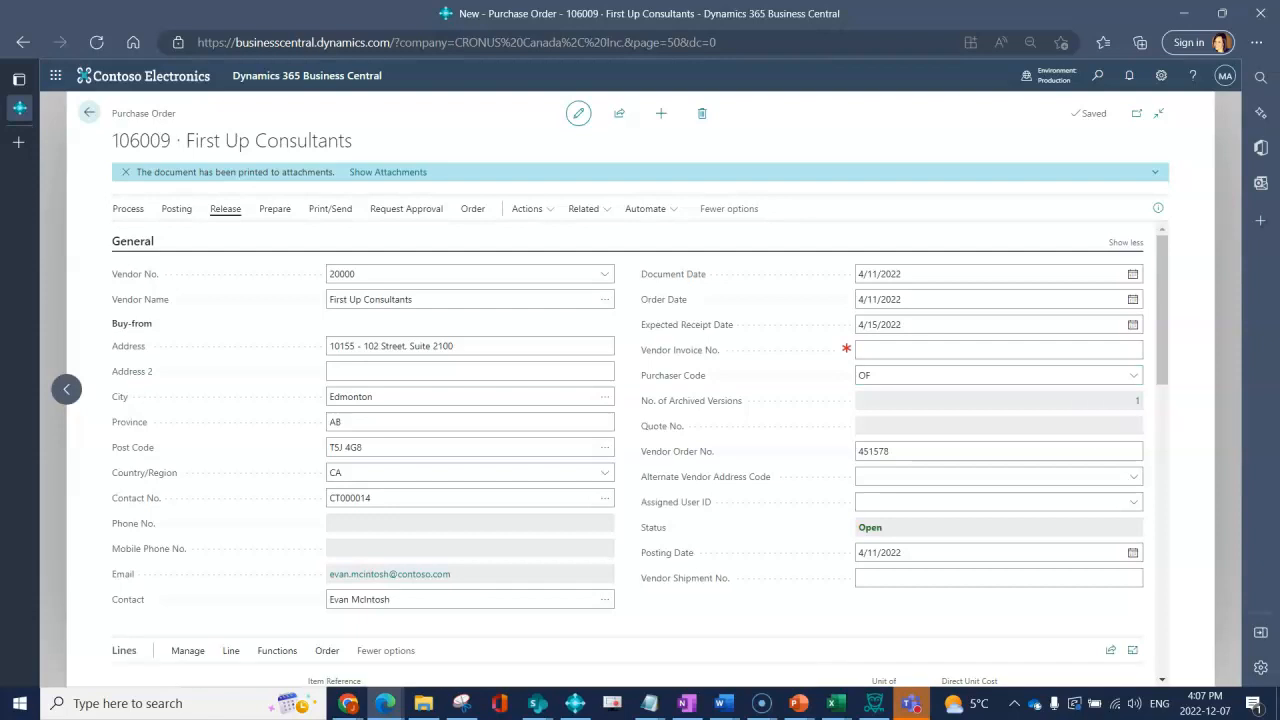
- Release the purchase order
{"action": "left_click", "coordinate": [225, 208]}
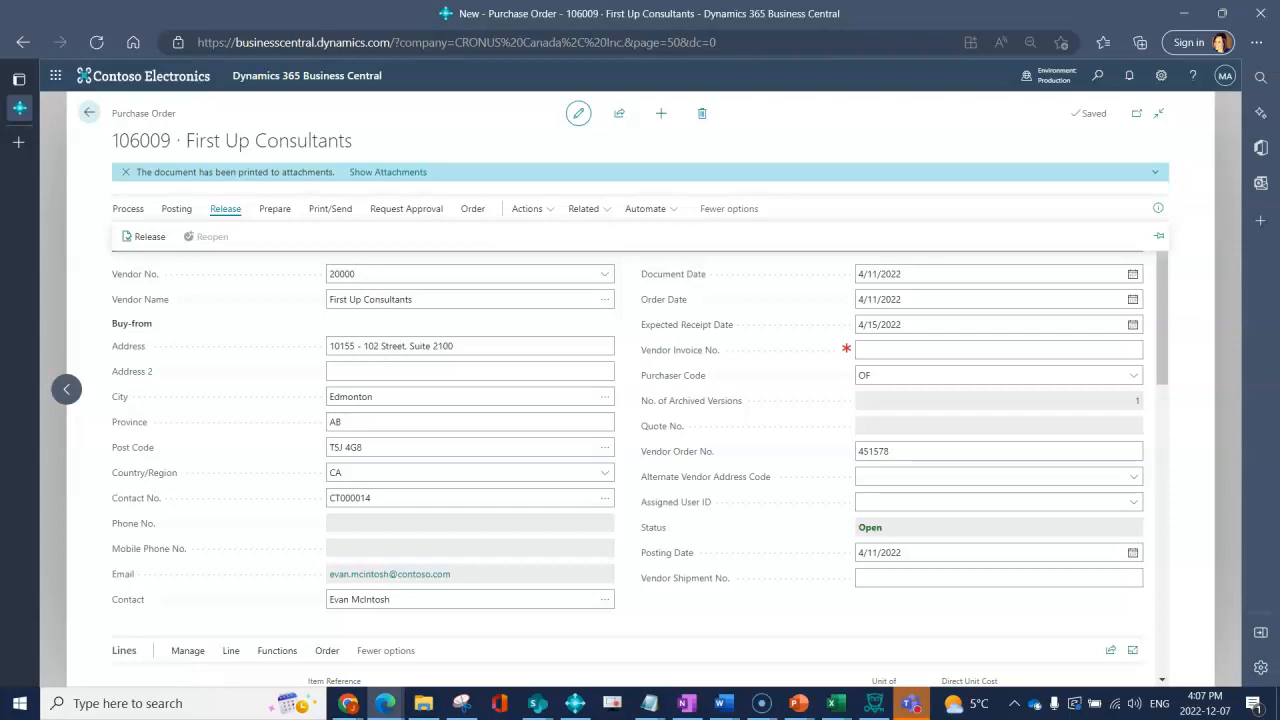
{"action": "left_click", "coordinate": [144, 237]}
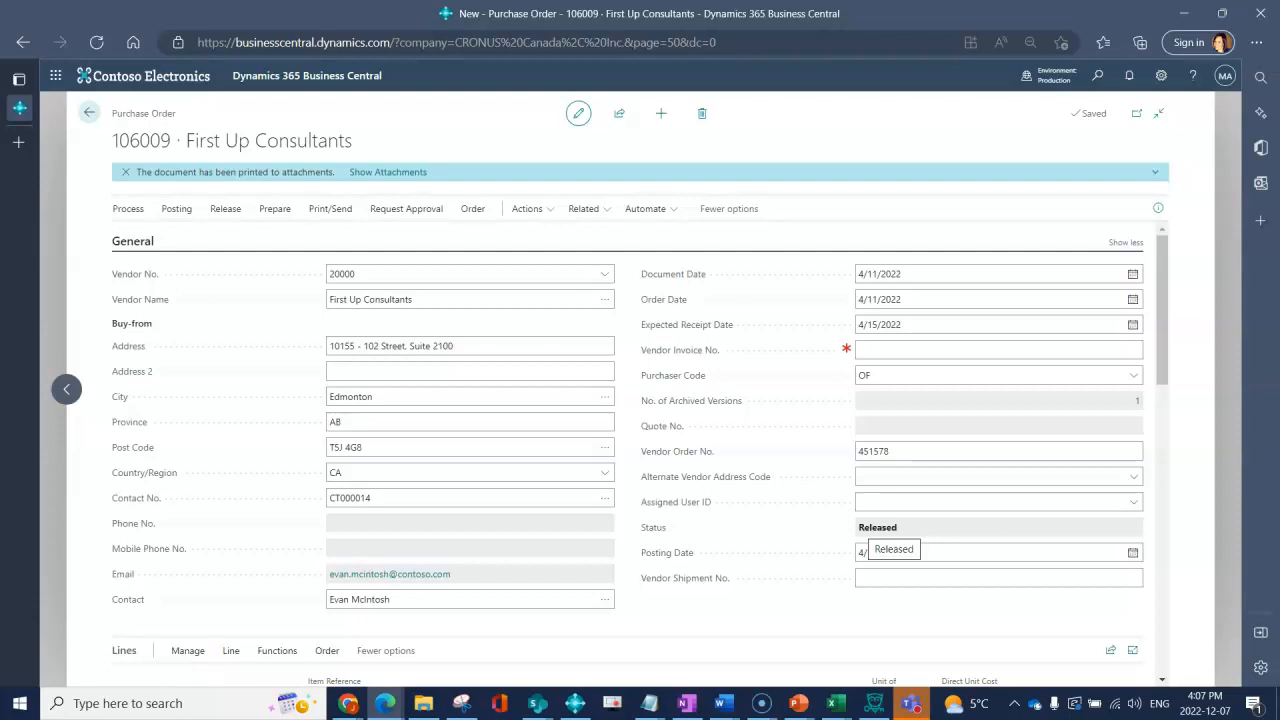
- Try to set the first item line's quantity to 11 on the released order, and discard the change by refreshing
{"action": "scroll", "coordinate": [880, 530], "scroll_direction": "down", "scroll_amount": 3}
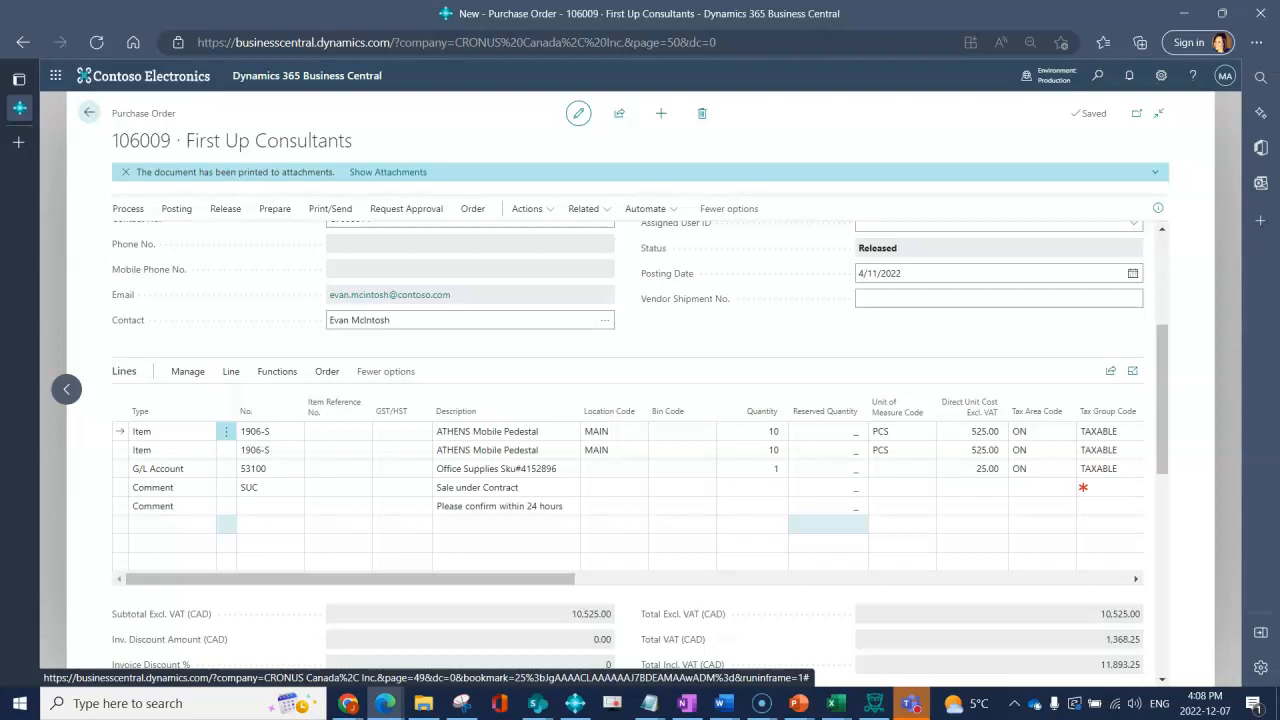
{"action": "left_click", "coordinate": [760, 431]}
{"action": "type", "text": "11"}
{"action": "key", "text": "Tab"}
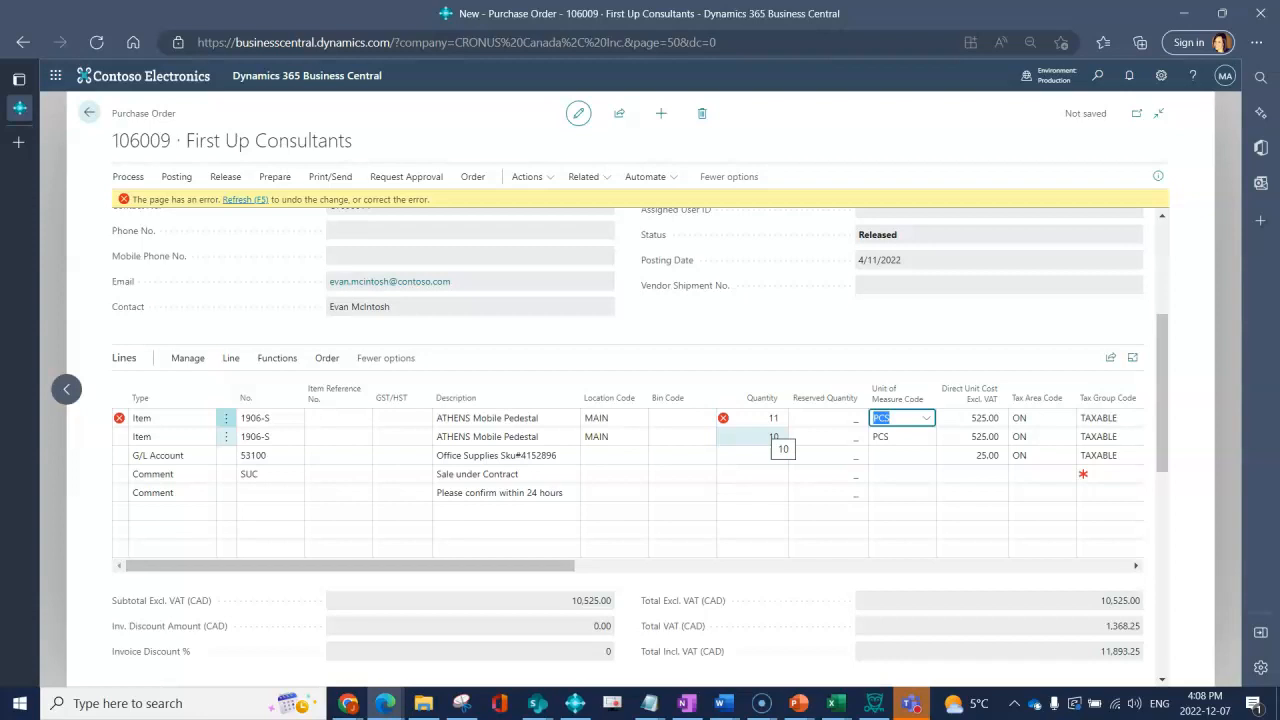
{"action": "left_click", "coordinate": [245, 200]}
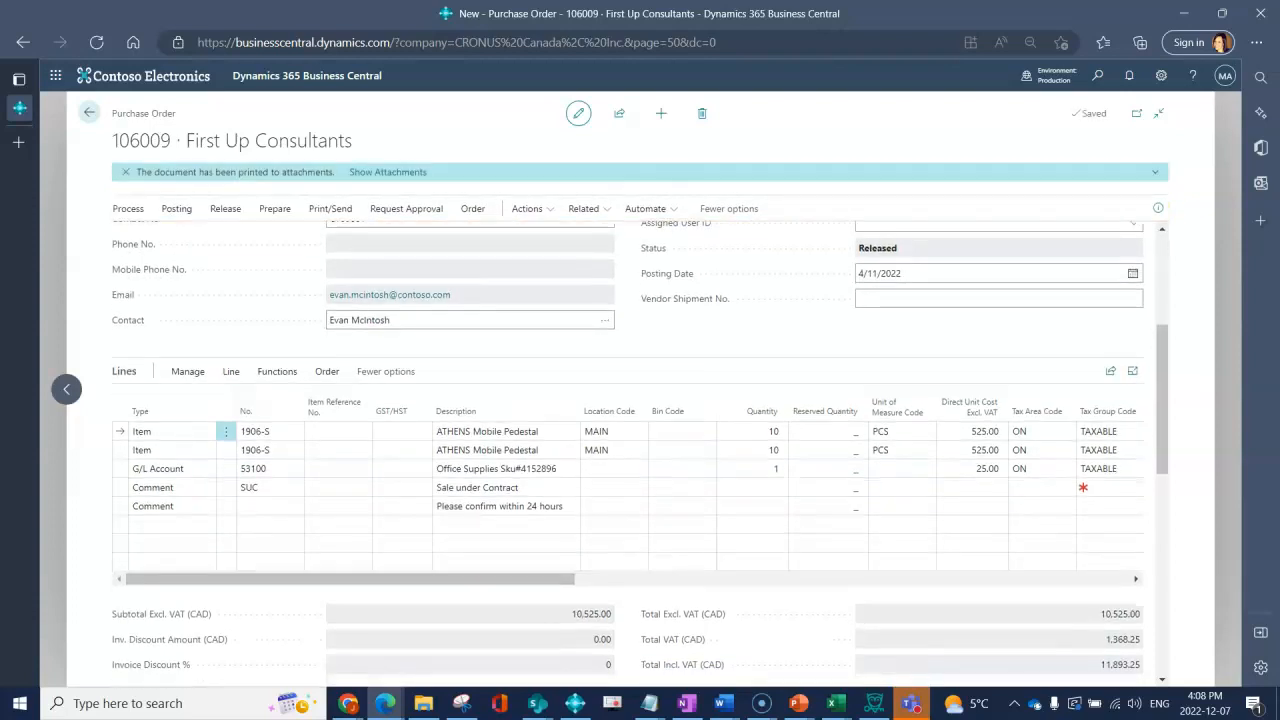
- Reopen the purchase order and set the first ATHENS Mobile Pedestal line's quantity to 11
{"action": "left_click", "coordinate": [225, 208]}
{"action": "left_click", "coordinate": [205, 236]}
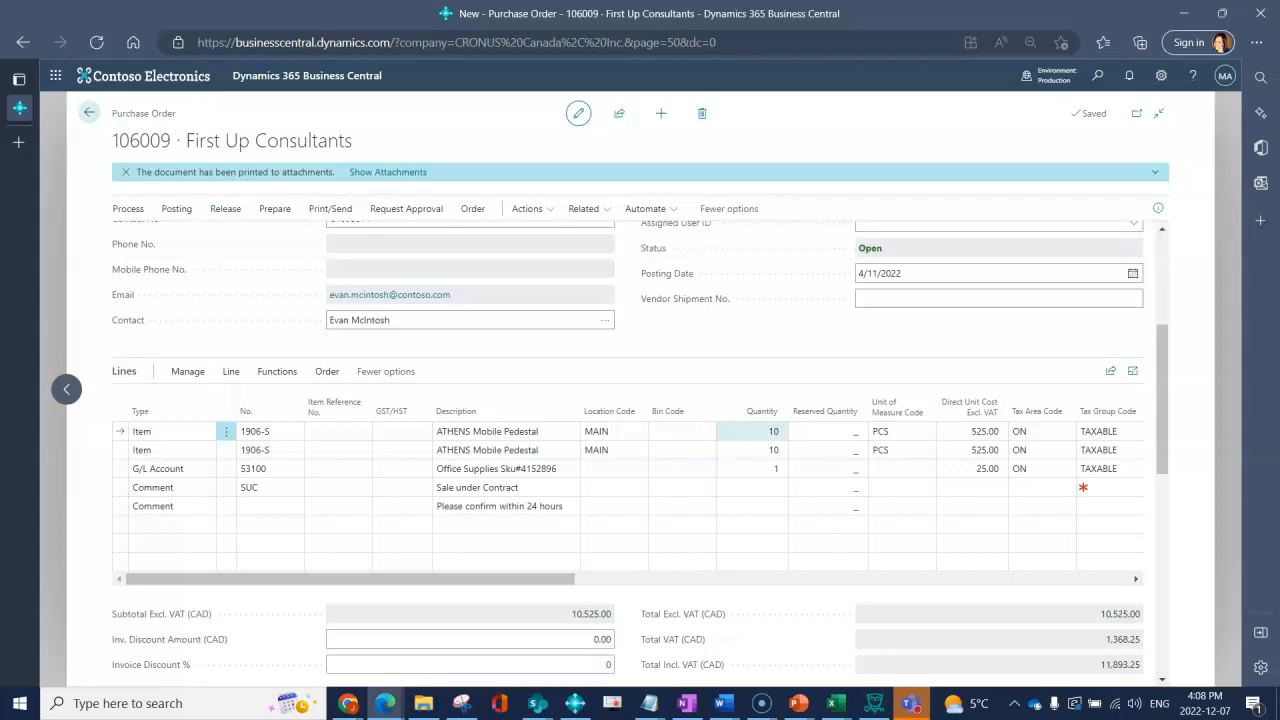
{"action": "left_click", "coordinate": [753, 431]}
{"action": "type", "text": "11"}
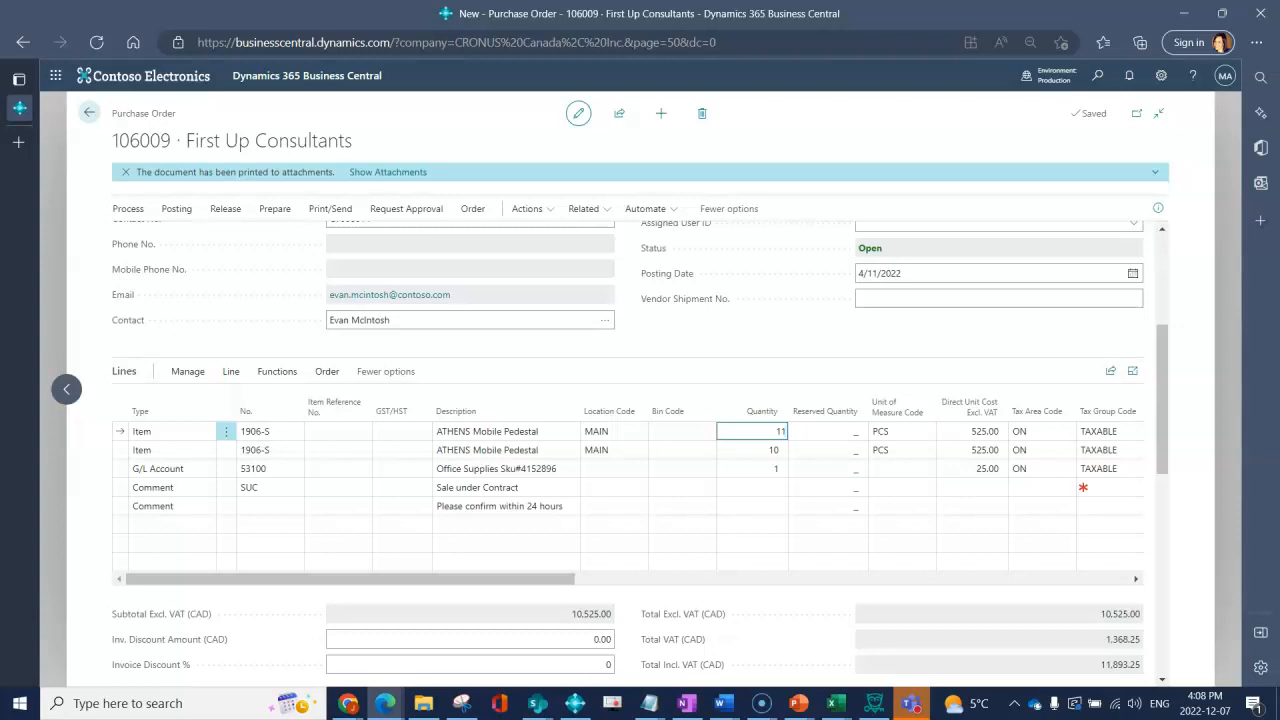
{"action": "key", "text": "Tab"}
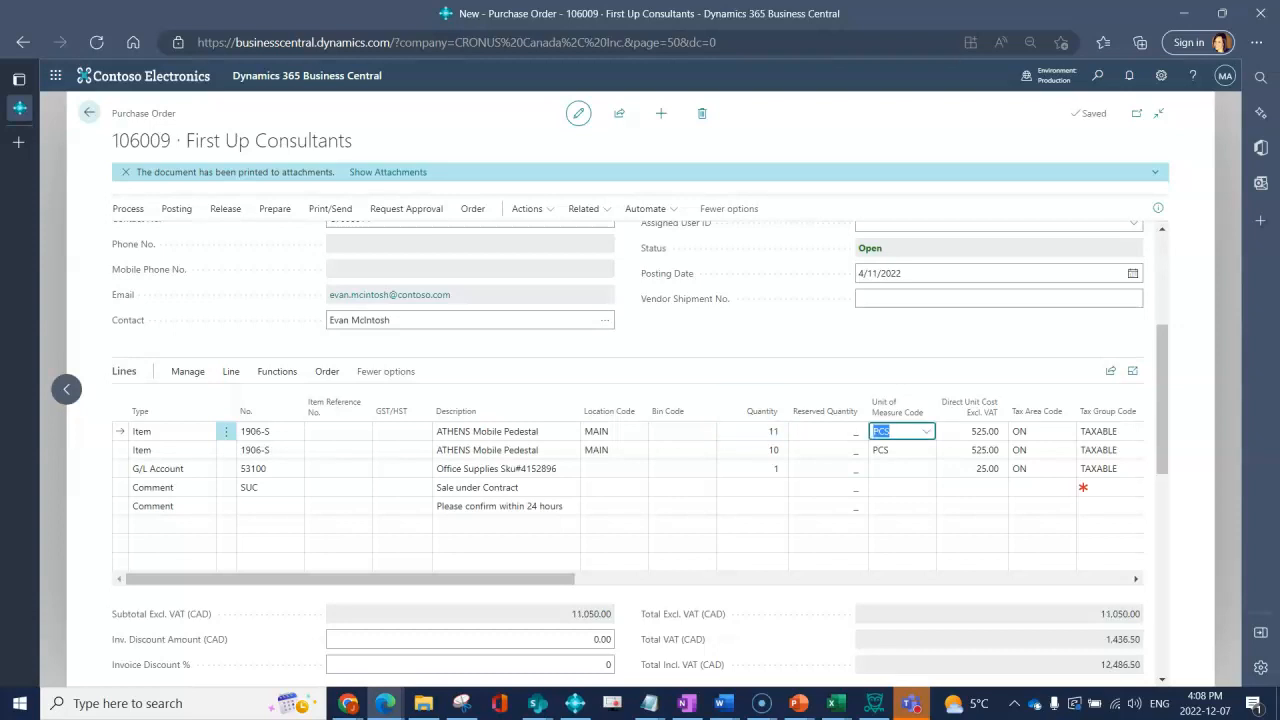
- Release the purchase order again with the updated quantity
{"action": "left_click", "coordinate": [330, 208]}
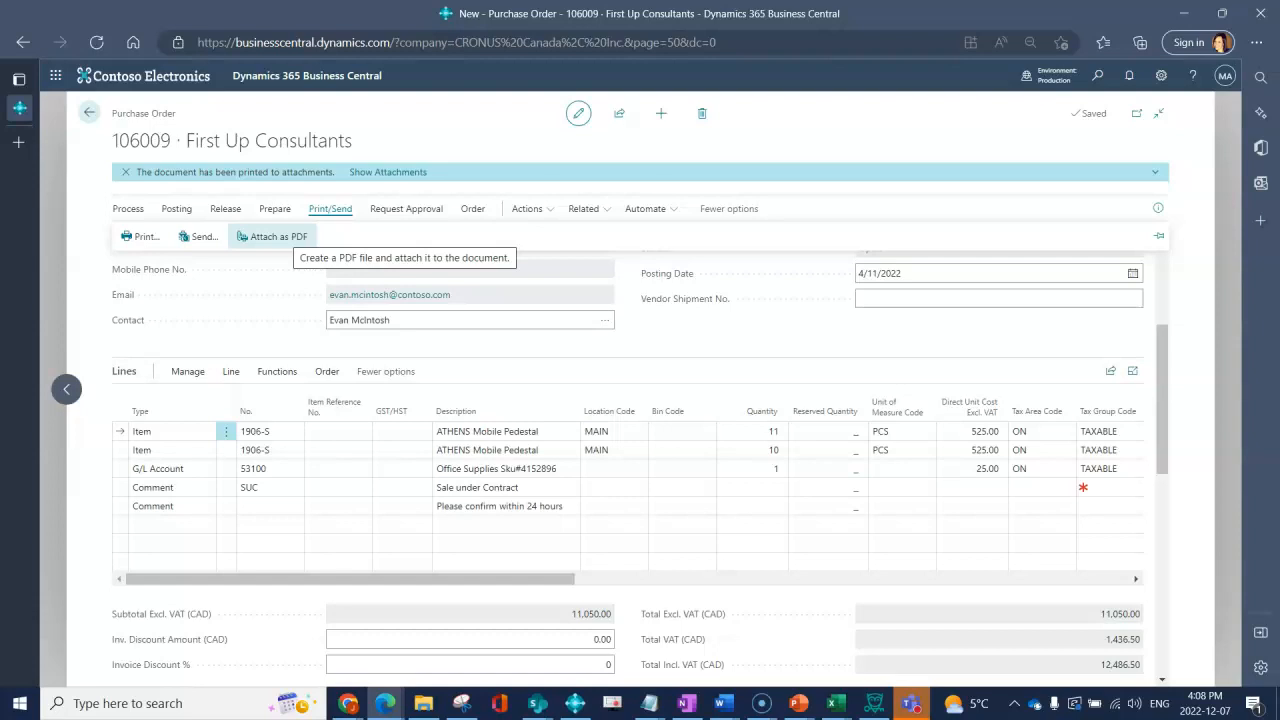
{"action": "left_click", "coordinate": [226, 209]}
{"action": "left_click", "coordinate": [143, 237]}
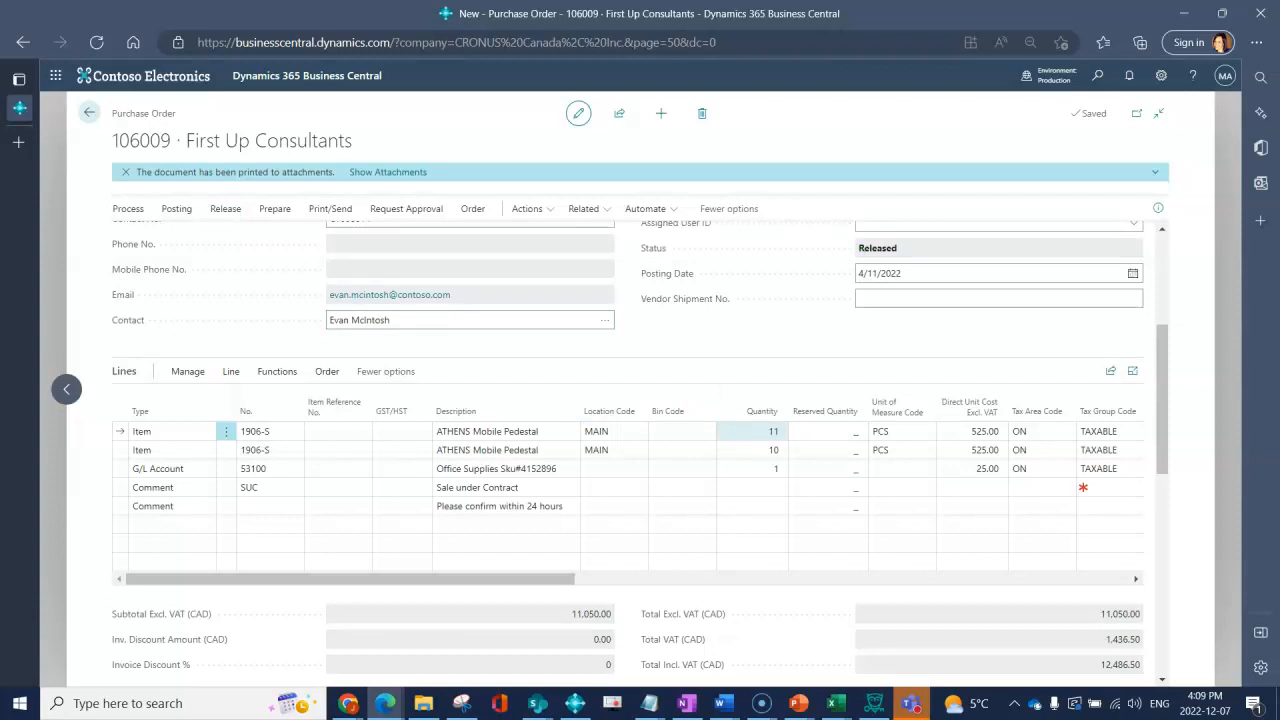
- Review the order's Prepare, Print/Send and Request Approval commands without running any
{"action": "left_click", "coordinate": [274, 209]}
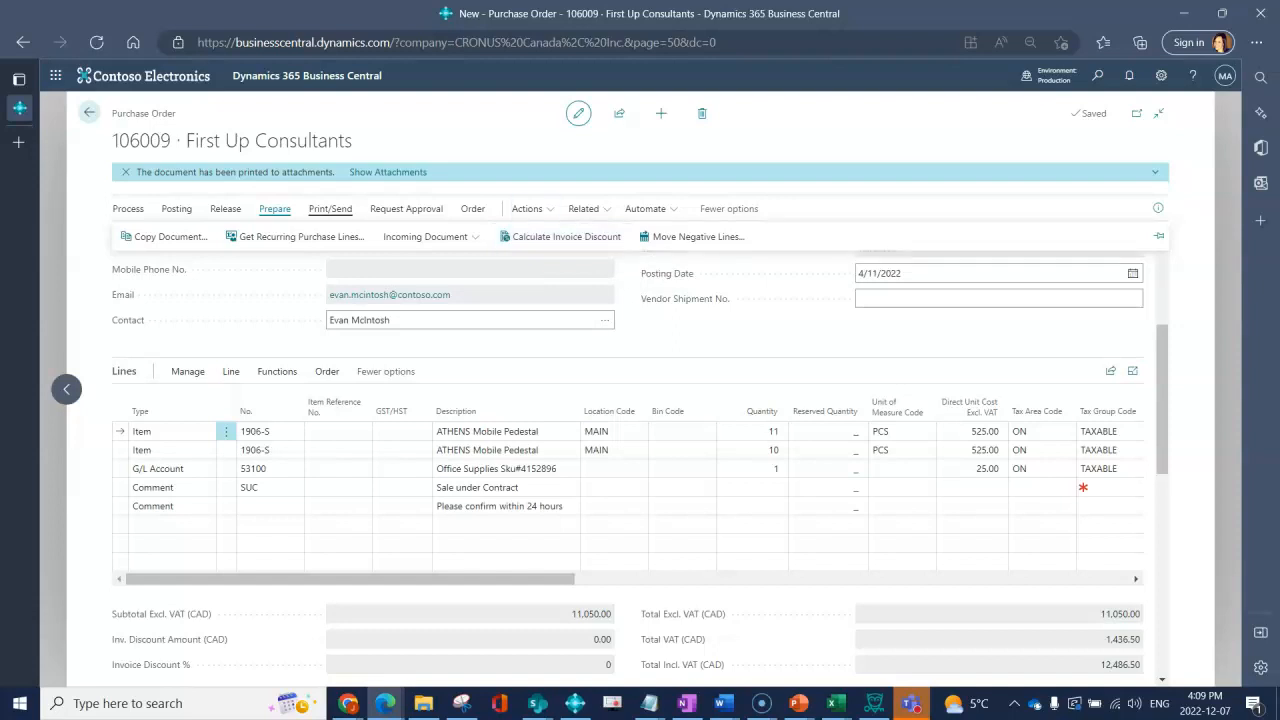
{"action": "left_click", "coordinate": [330, 208]}
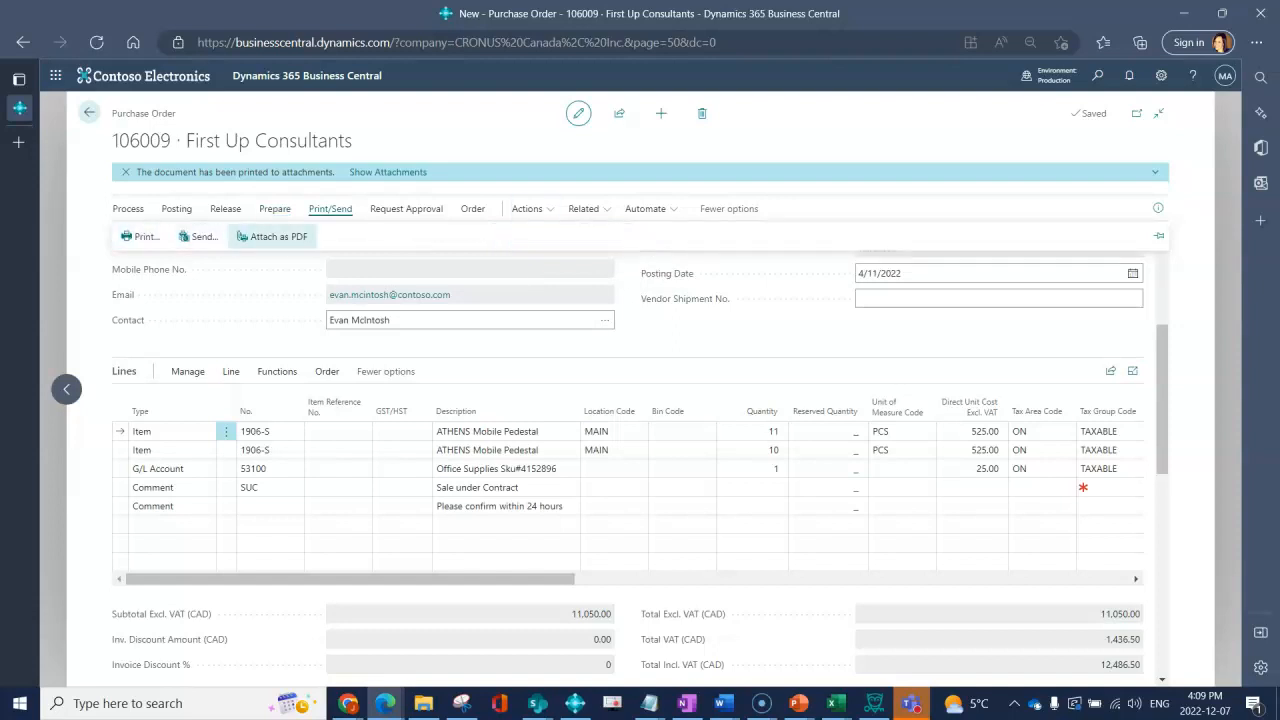
{"action": "left_click", "coordinate": [406, 208]}
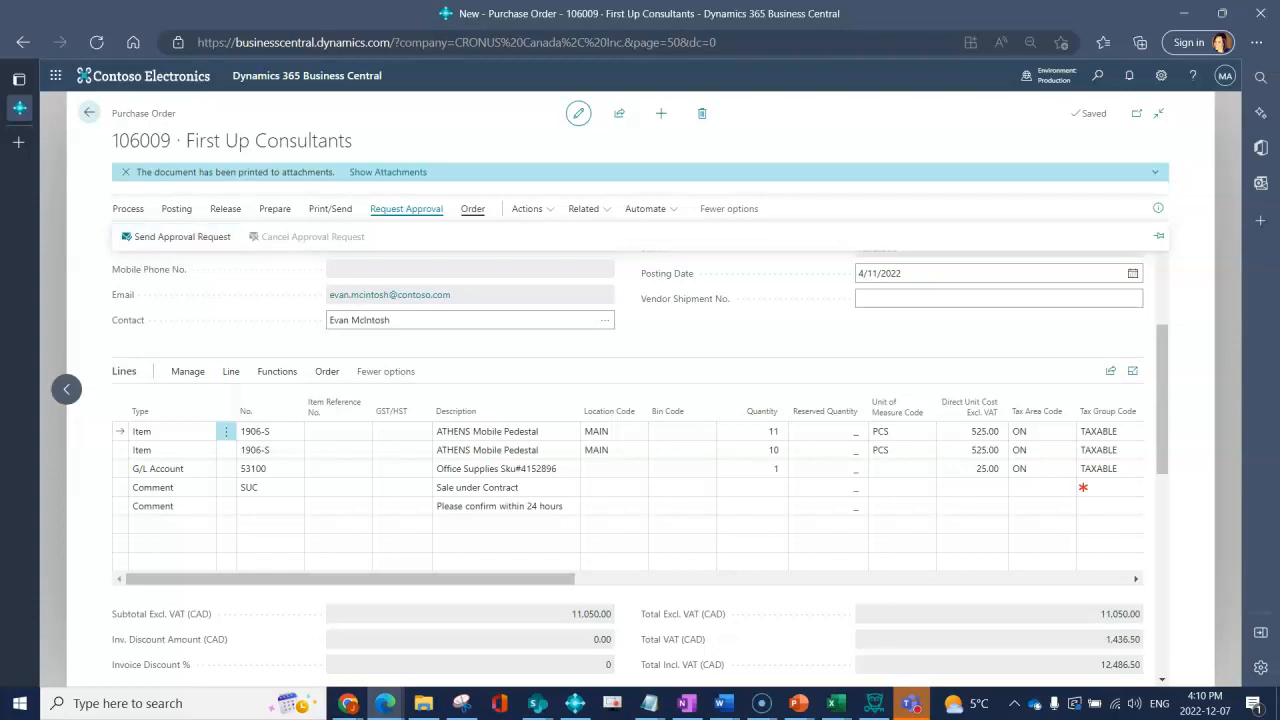
- Add the comment "This is a rush order!!!!" to the order's comment sheet and return to the order
{"action": "left_click", "coordinate": [472, 208]}
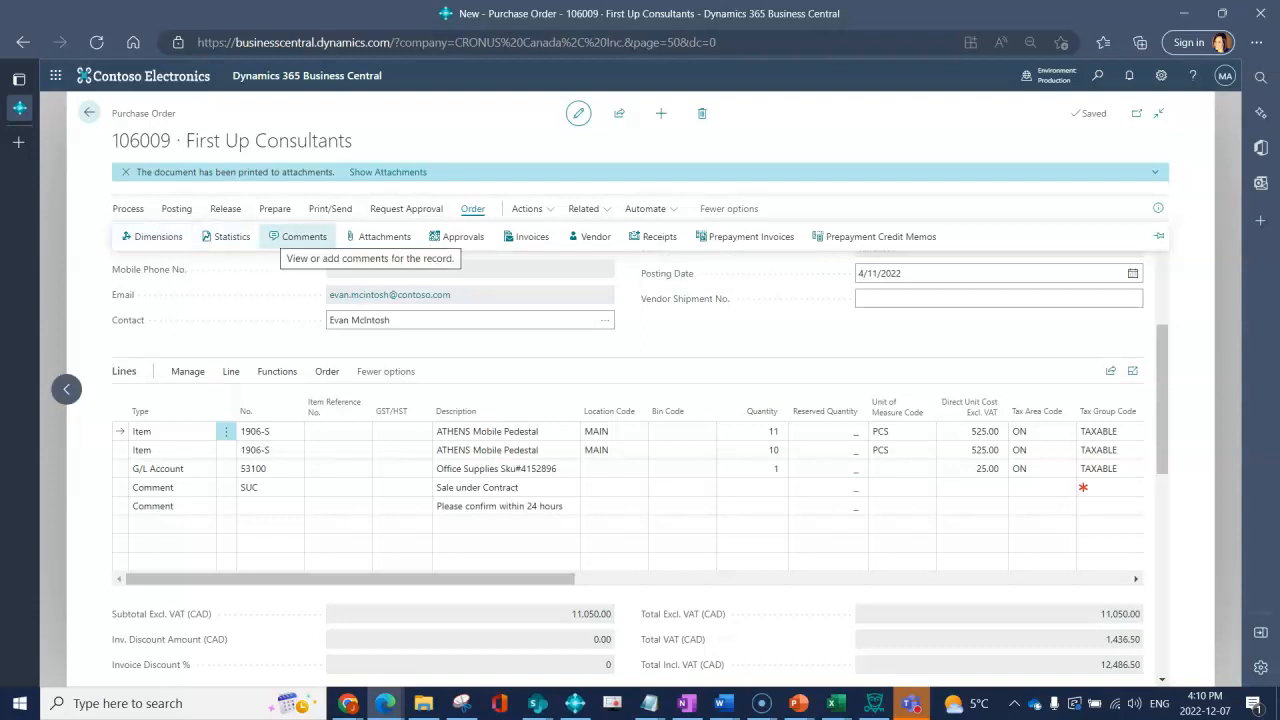
{"action": "left_click", "coordinate": [297, 236]}
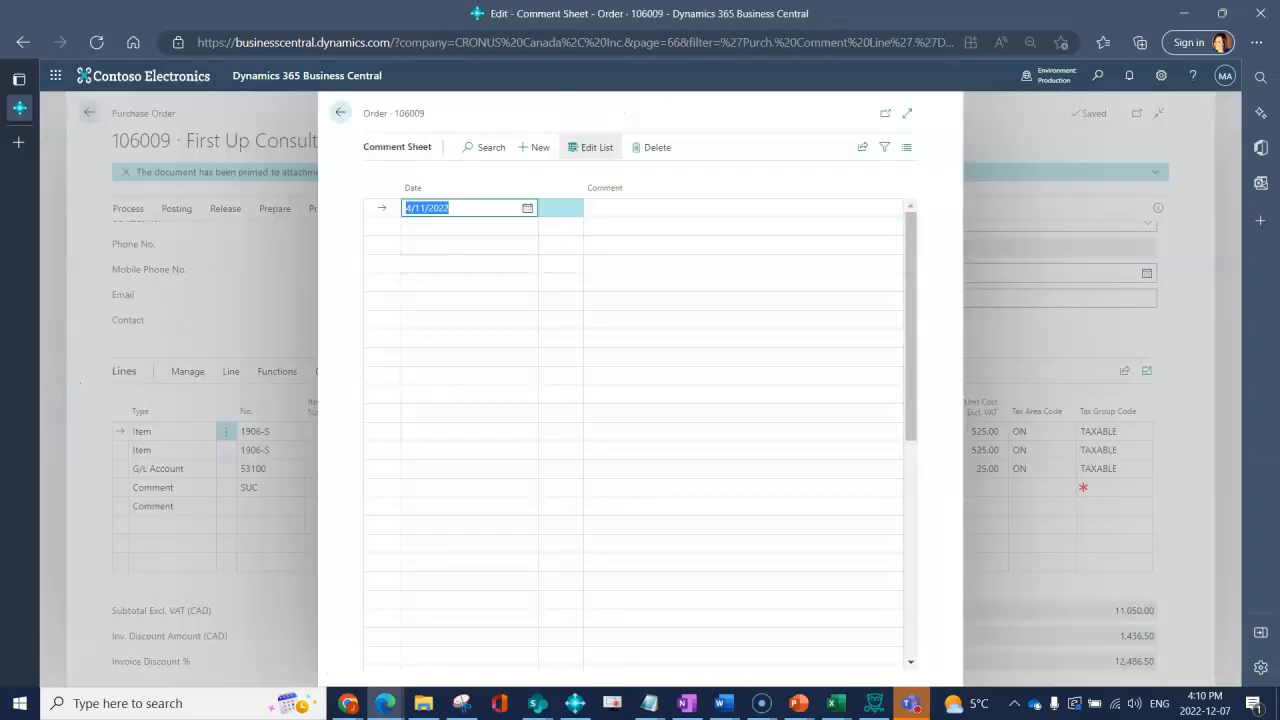
{"action": "key", "text": "Tab"}
{"action": "type", "text": "This is a"}
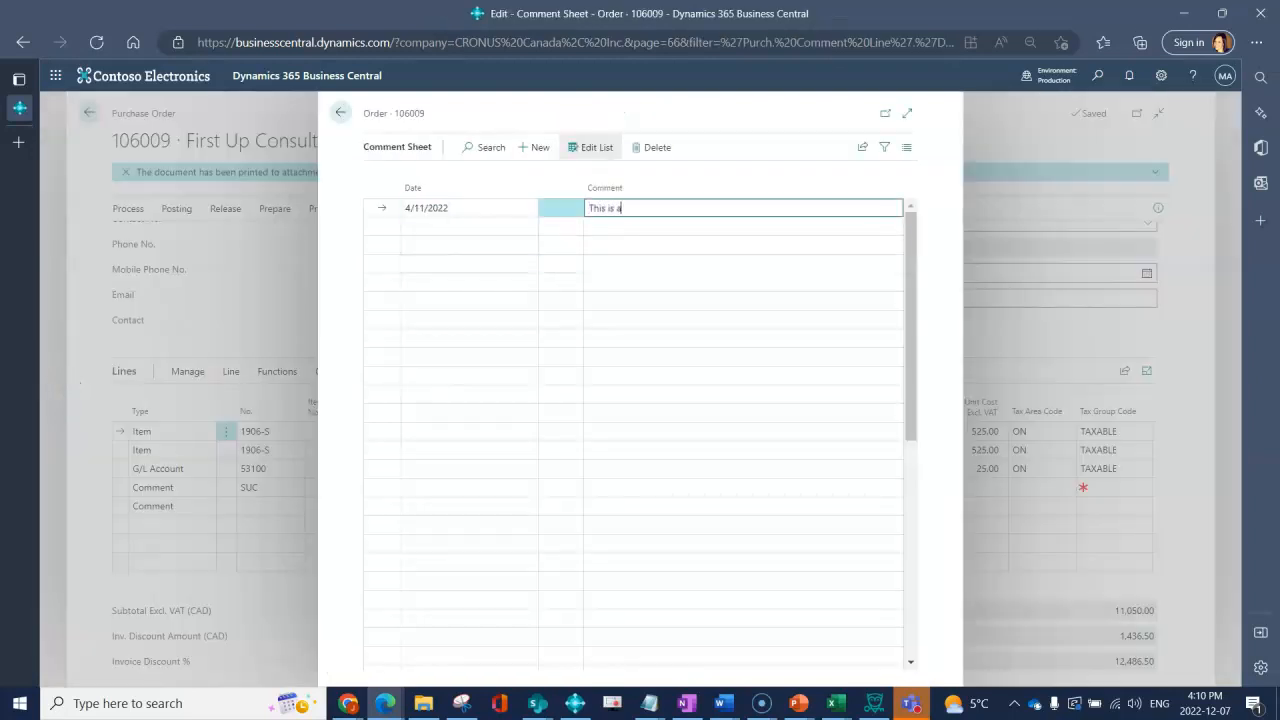
{"action": "type", "text": " rush order!!!!"}
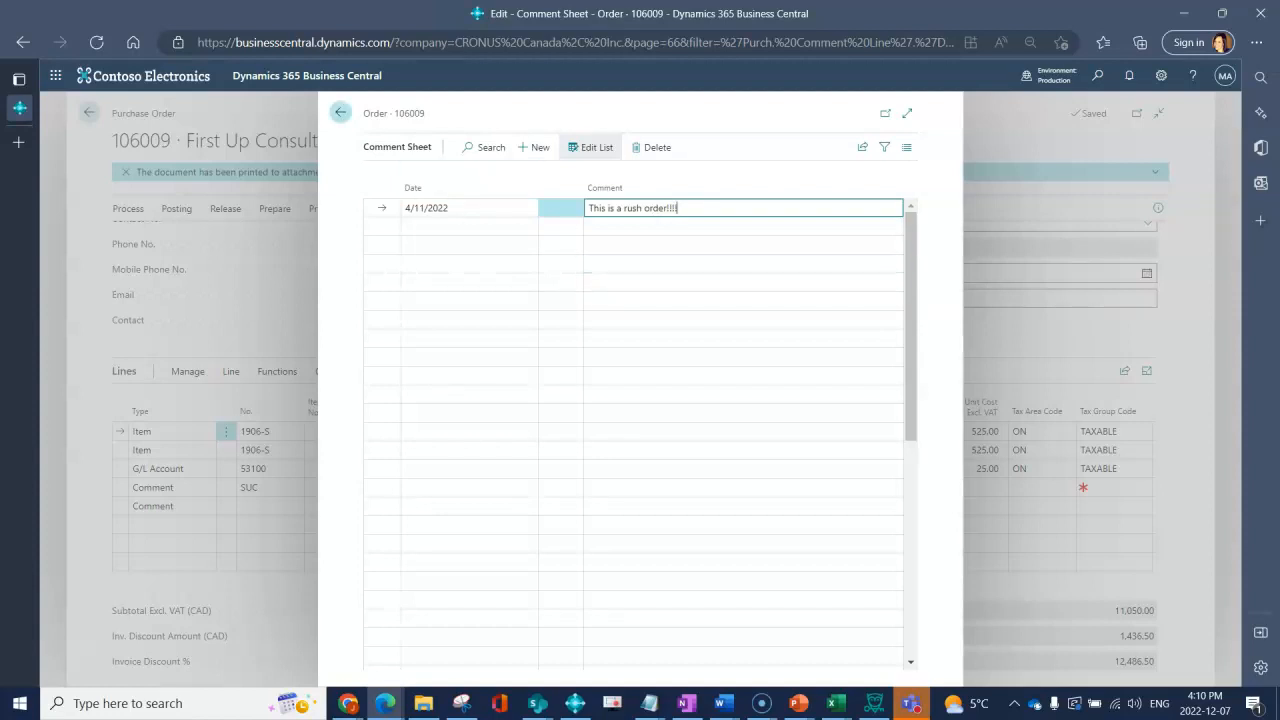
{"action": "left_click", "coordinate": [341, 113]}
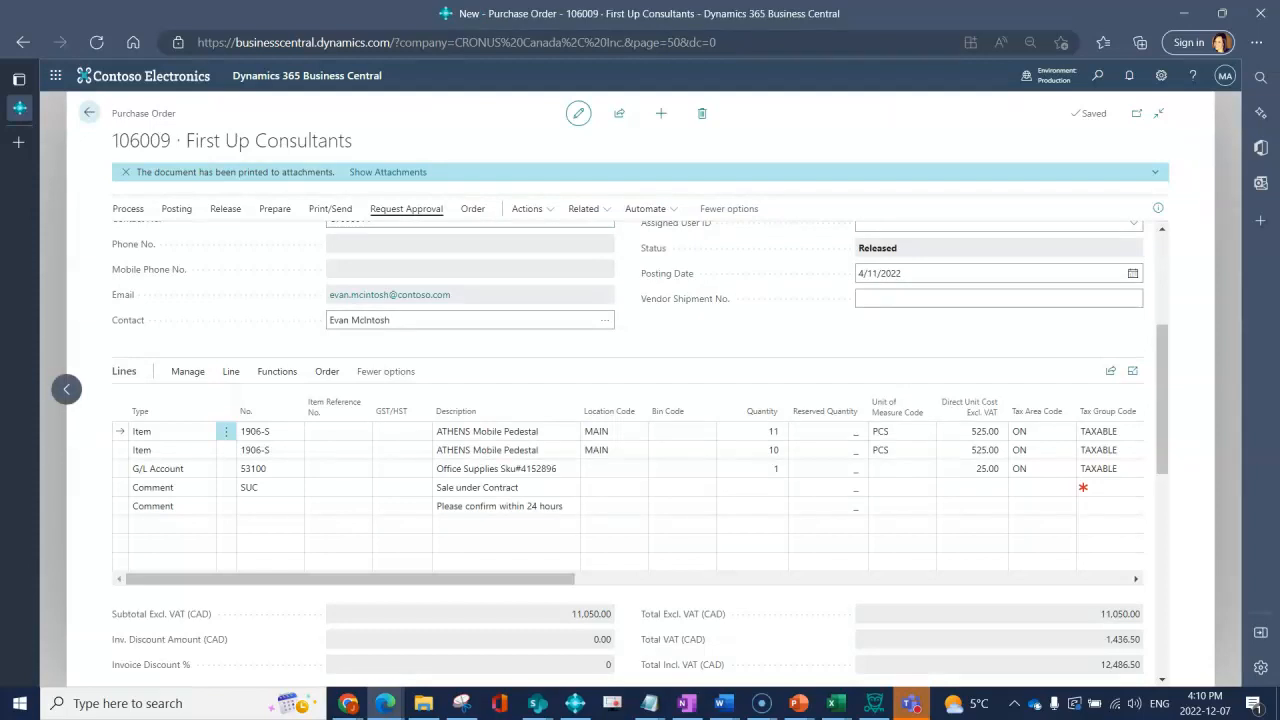
- Look through the order's related-record options, and show its attachments in the expanded FactBox pane
{"action": "left_click", "coordinate": [472, 208]}
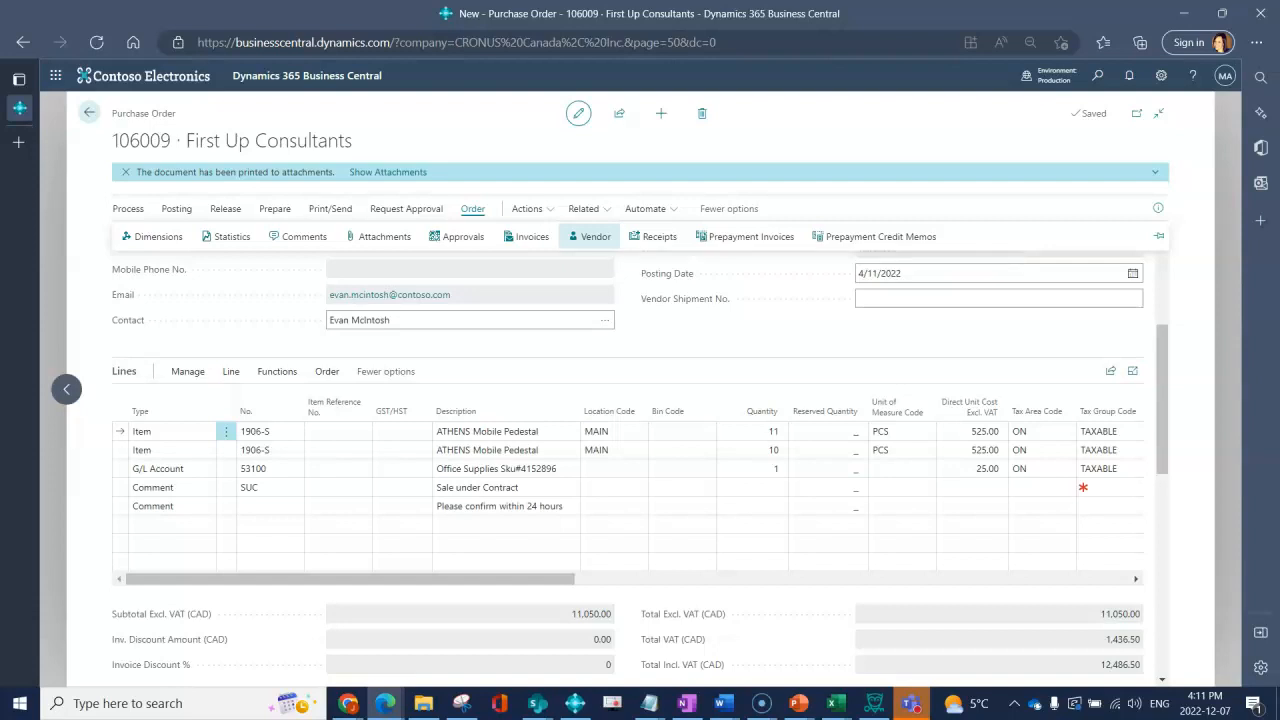
{"action": "left_click", "coordinate": [473, 209]}
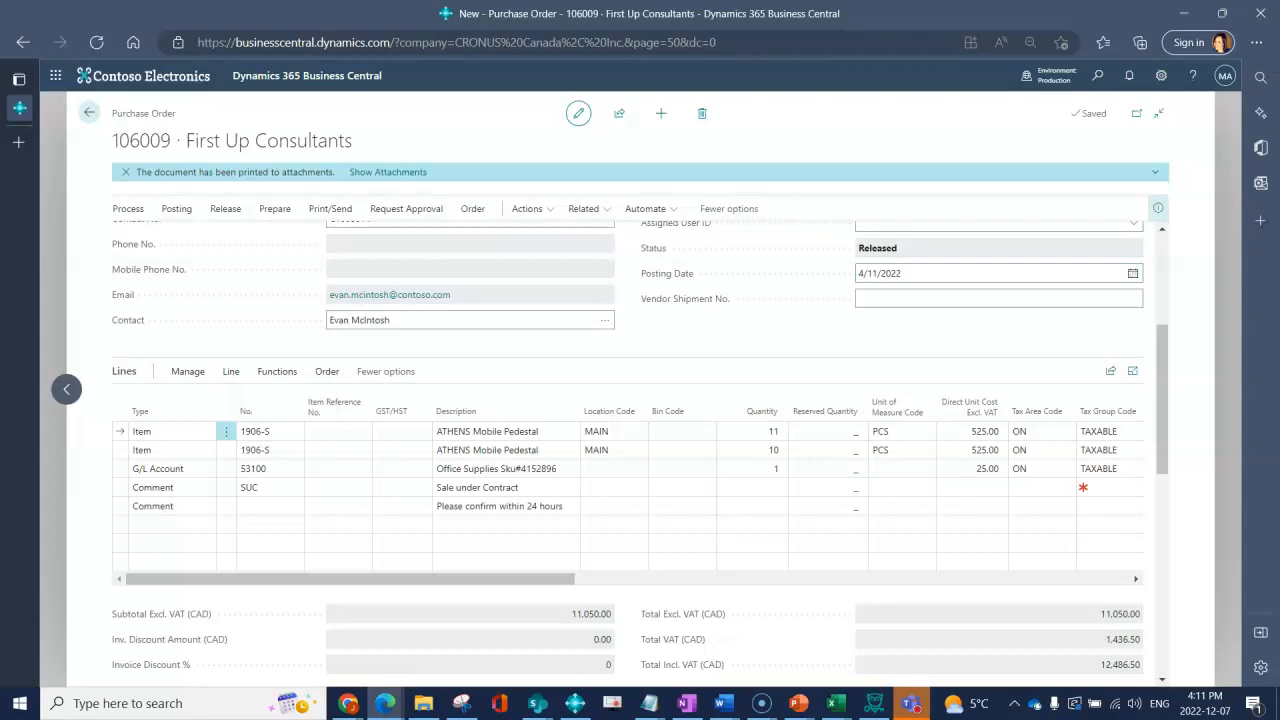
{"action": "left_click", "coordinate": [1158, 208]}
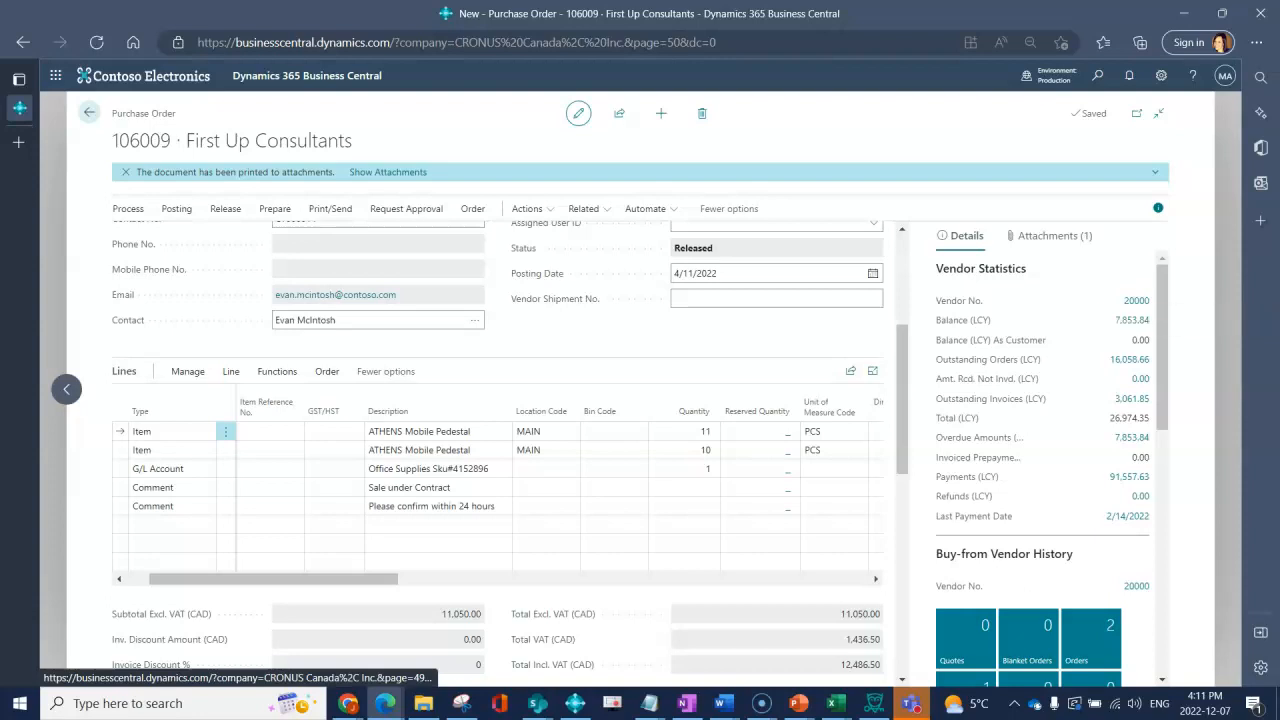
{"action": "left_click", "coordinate": [472, 208]}
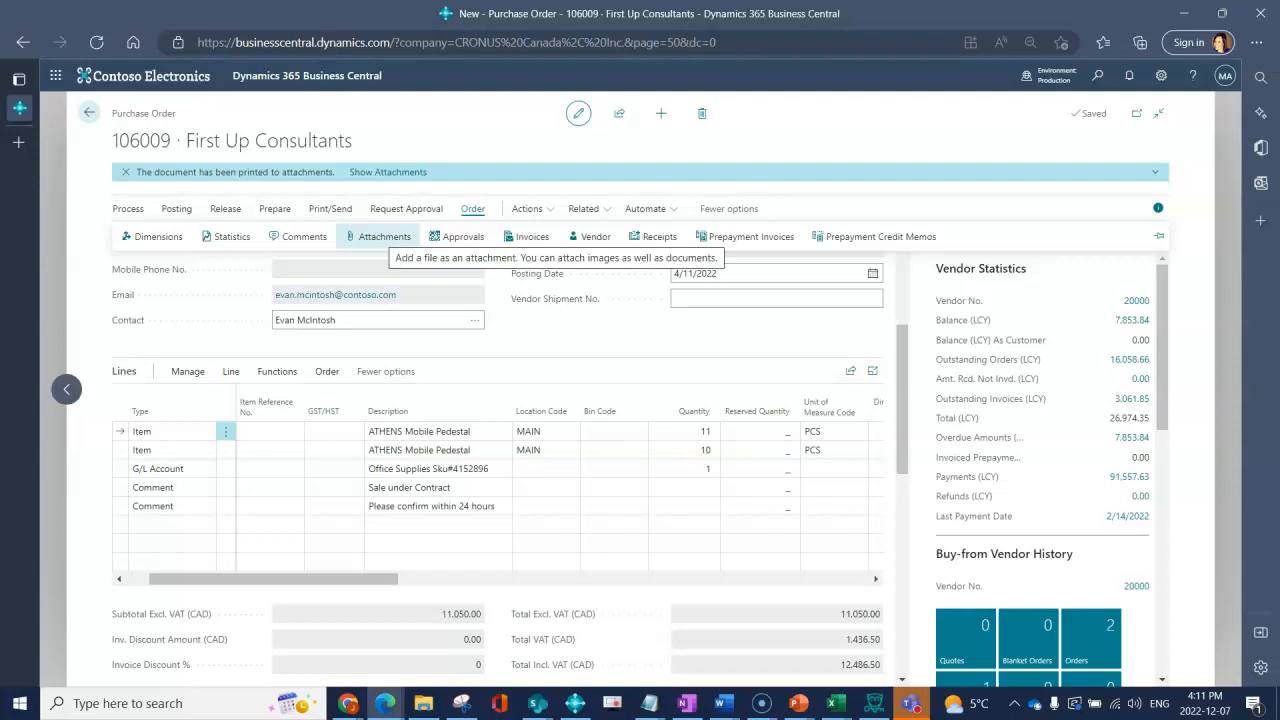
{"action": "left_click", "coordinate": [384, 236]}
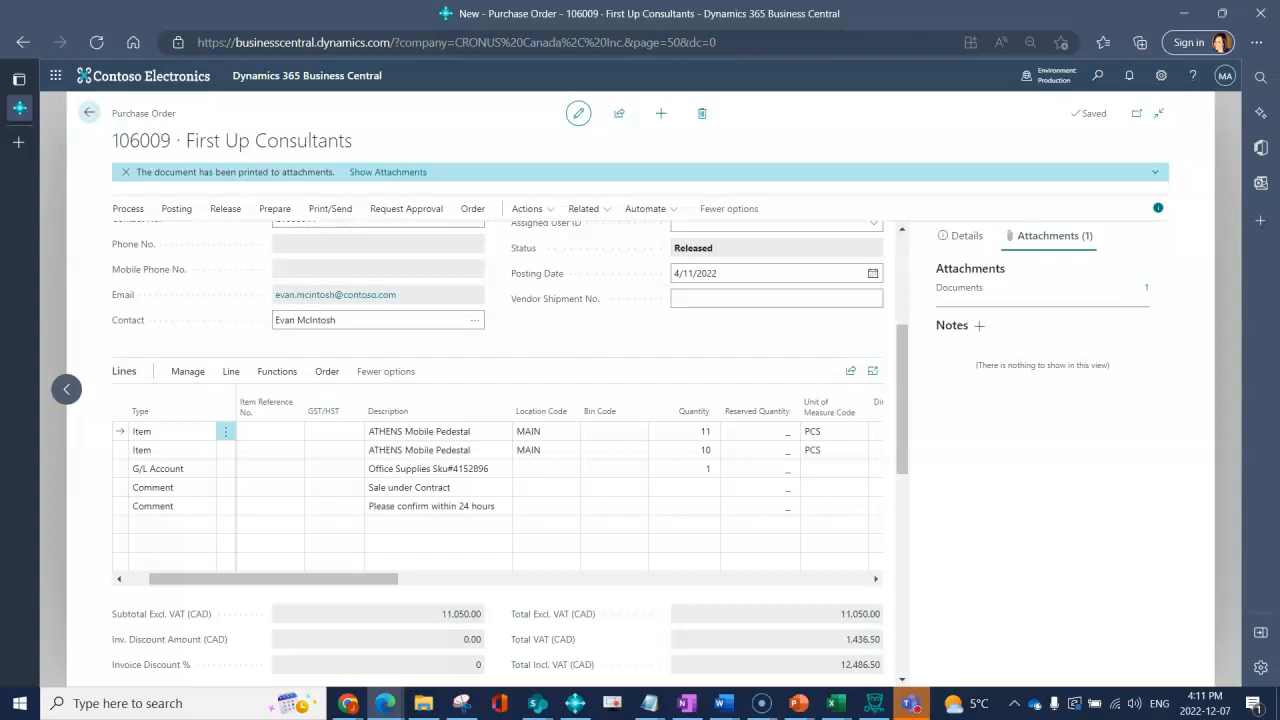
- Review the purchase order's additional functions, including Drop Shipment and Other, and its Warehouse relations without running any, and return to the home page
{"action": "left_click", "coordinate": [527, 208]}
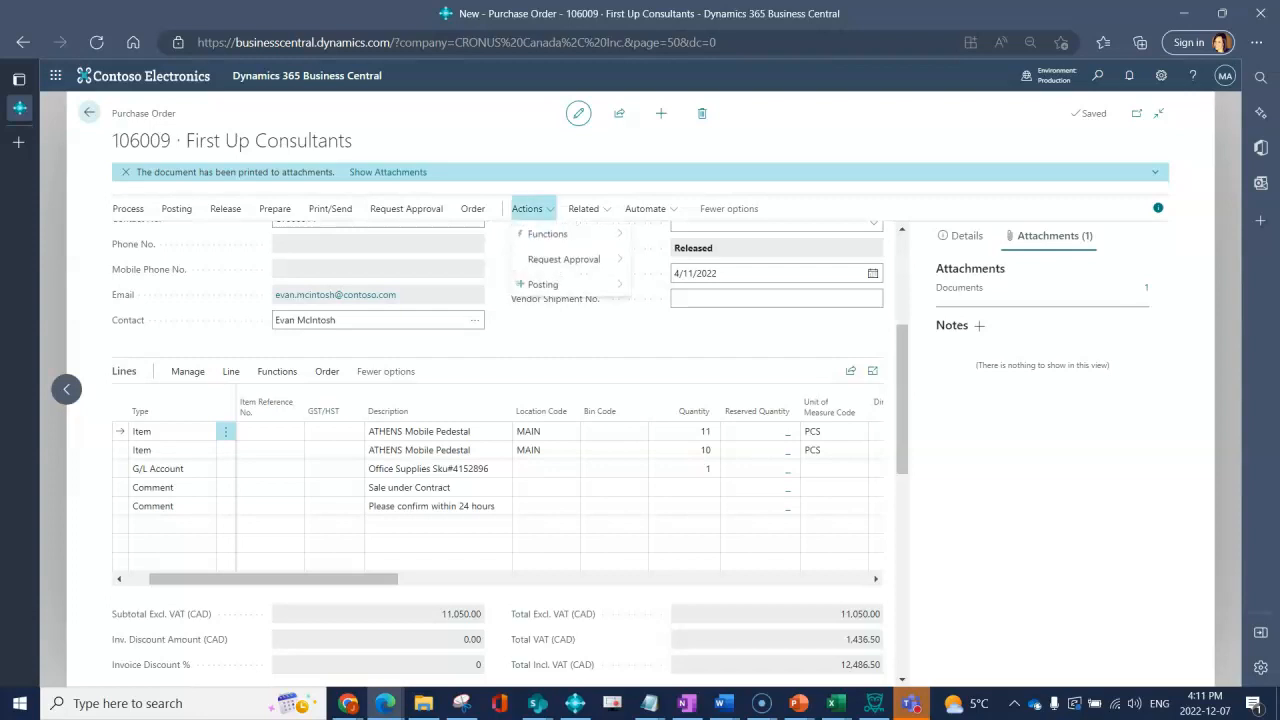
{"action": "mouse_move", "coordinate": [548, 234]}
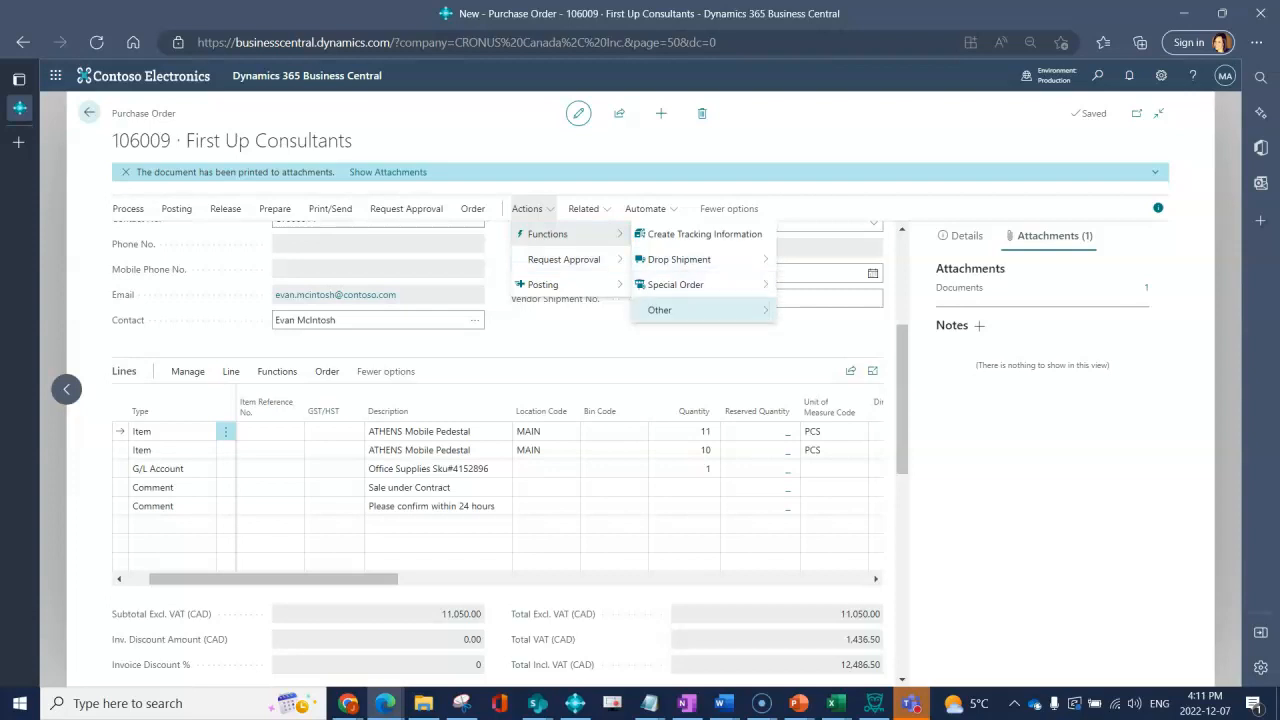
{"action": "mouse_move", "coordinate": [660, 310]}
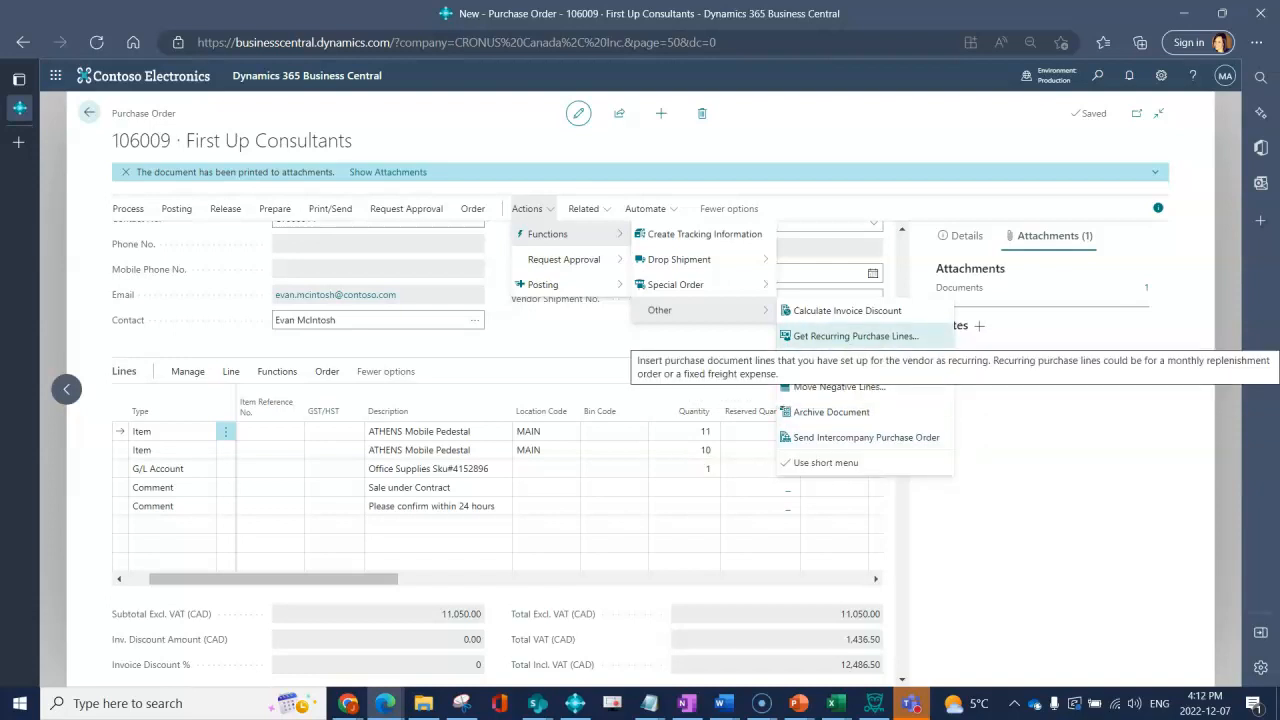
{"action": "mouse_move", "coordinate": [700, 259]}
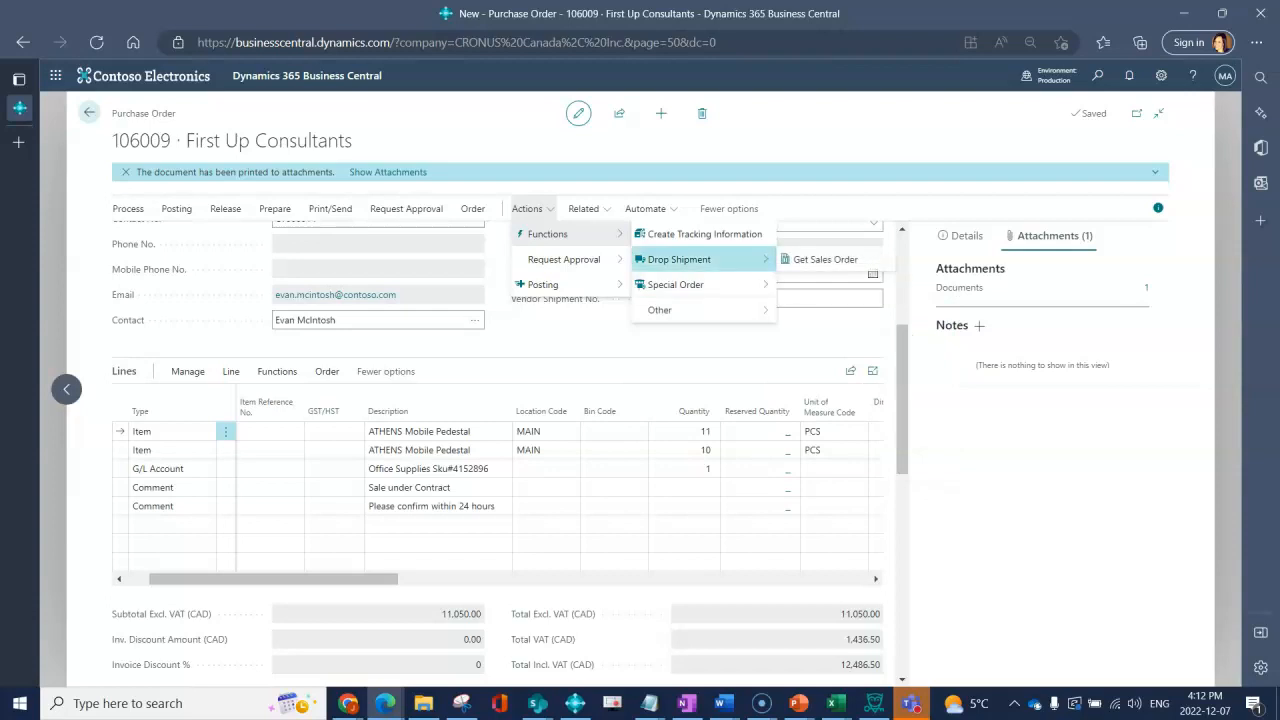
{"action": "left_click", "coordinate": [583, 208]}
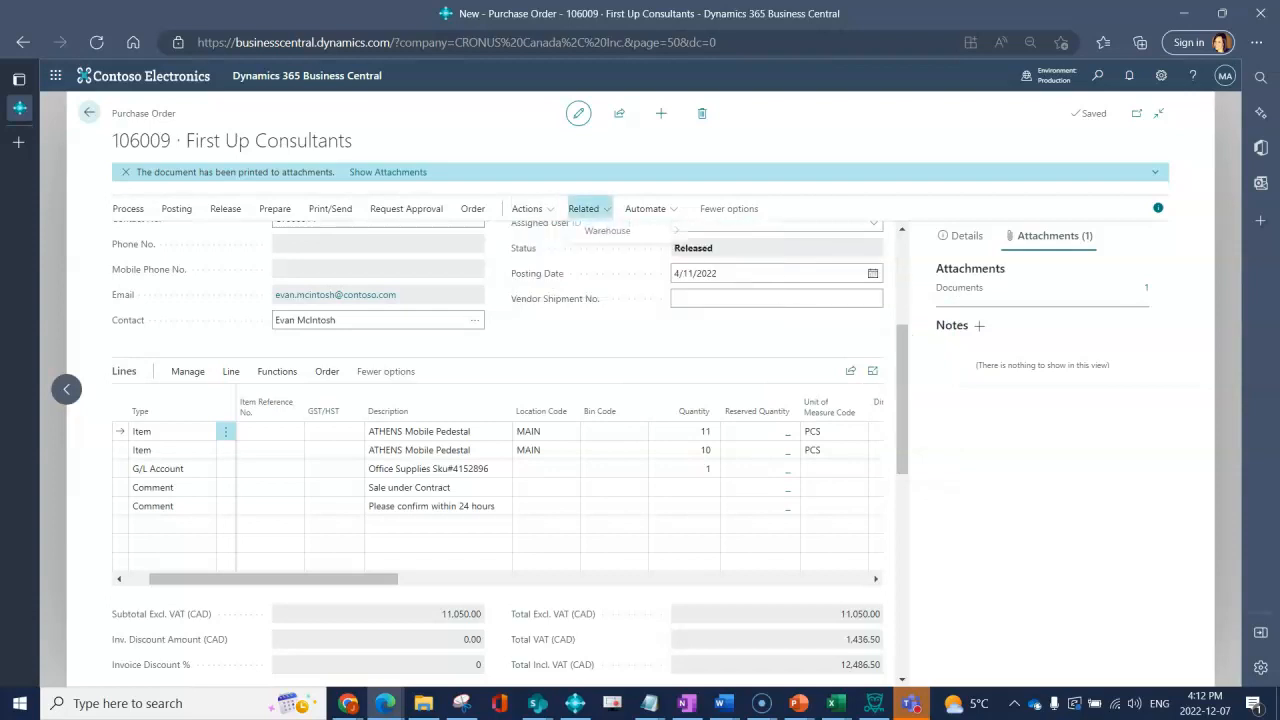
{"action": "key", "text": "Escape"}
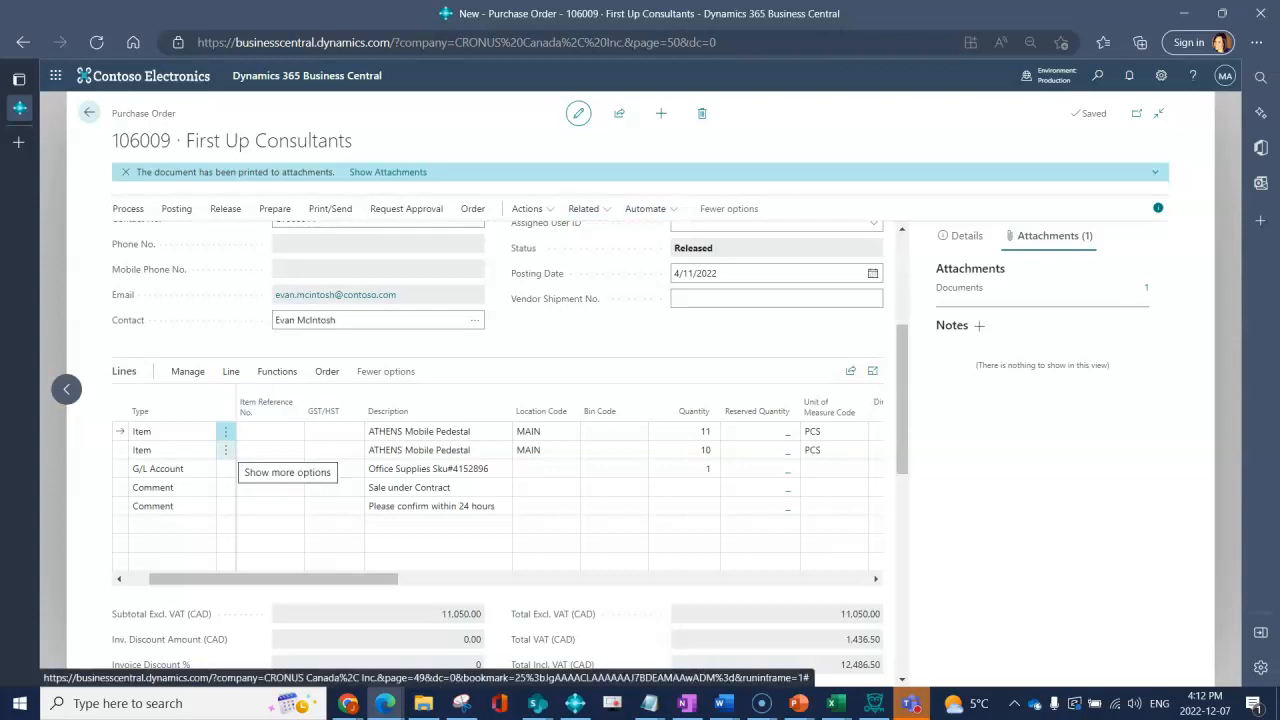
{"action": "left_click", "coordinate": [89, 113]}
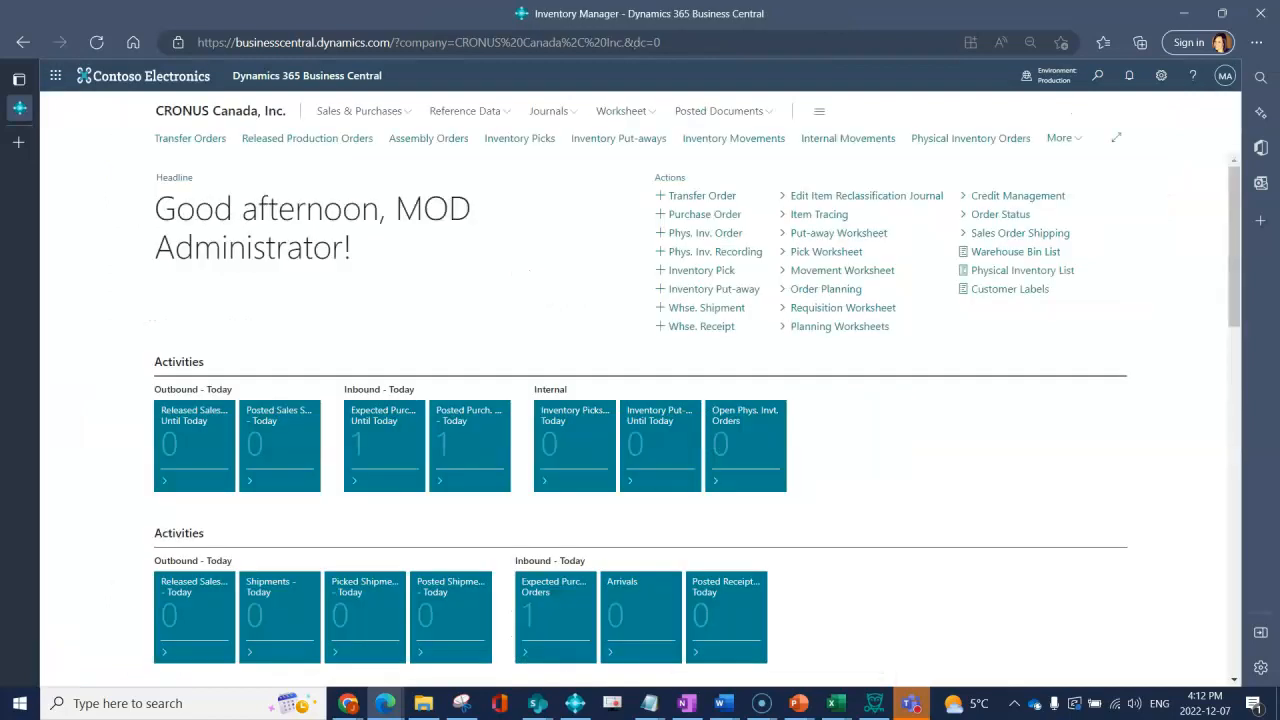